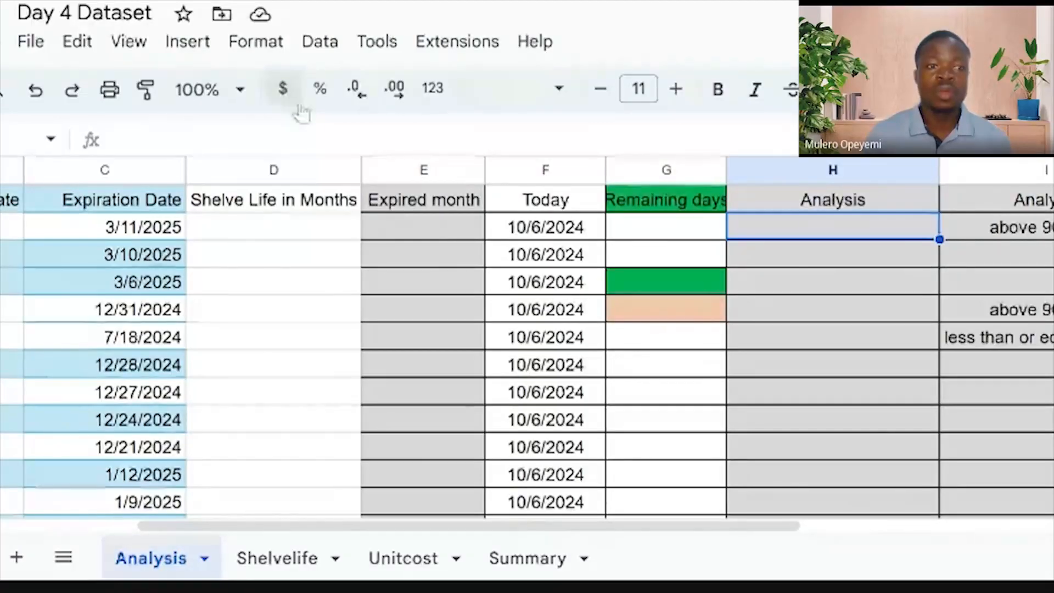
Bring up Make a copy for the Day 4 Dataset spreadsheet and deselect the suggested copy name
left_click(29, 41)
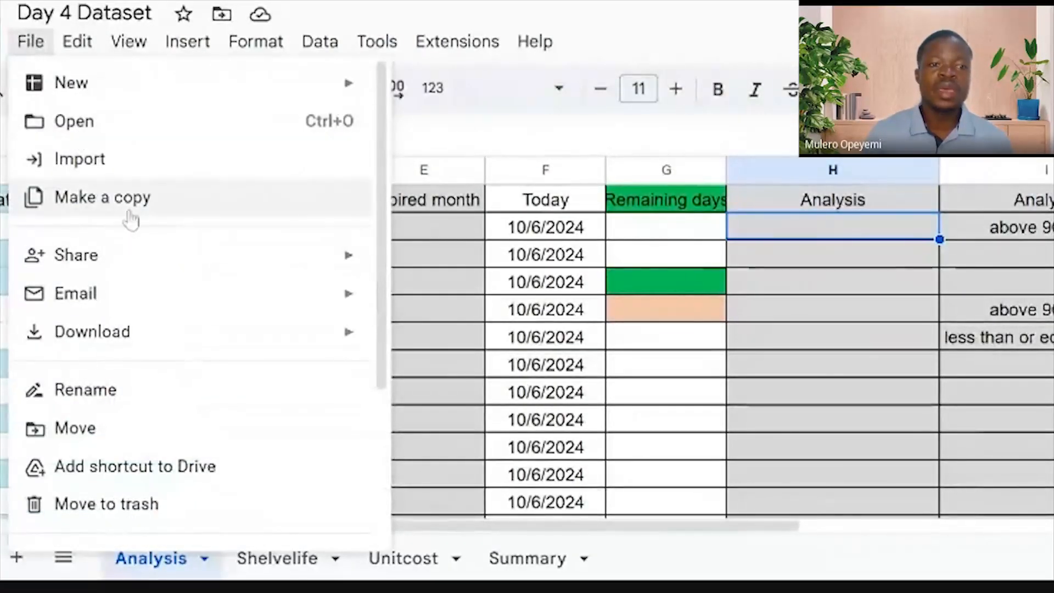
left_click(133, 220)
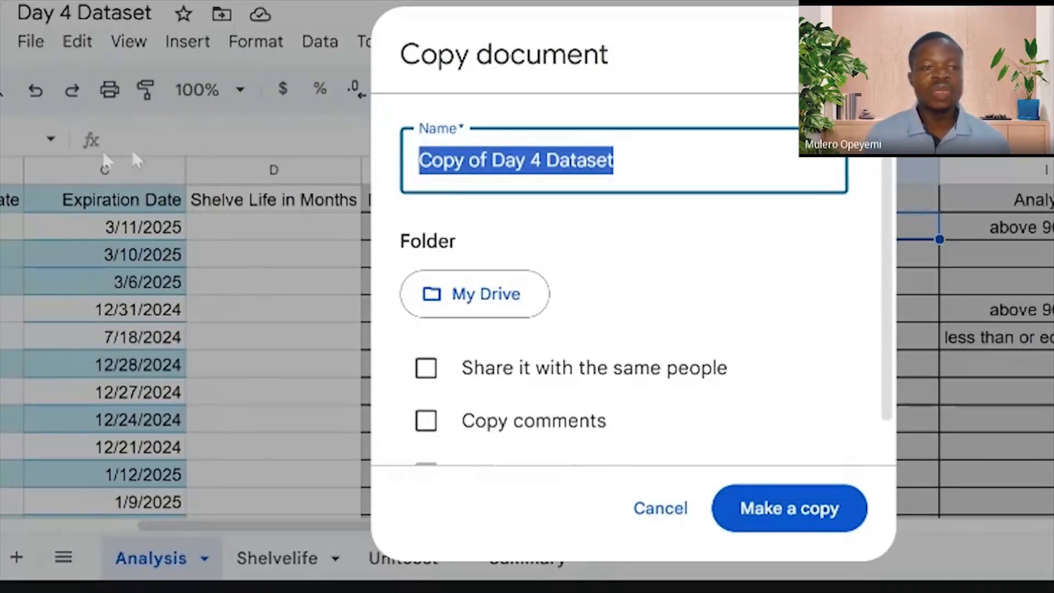
left_click(226, 135)
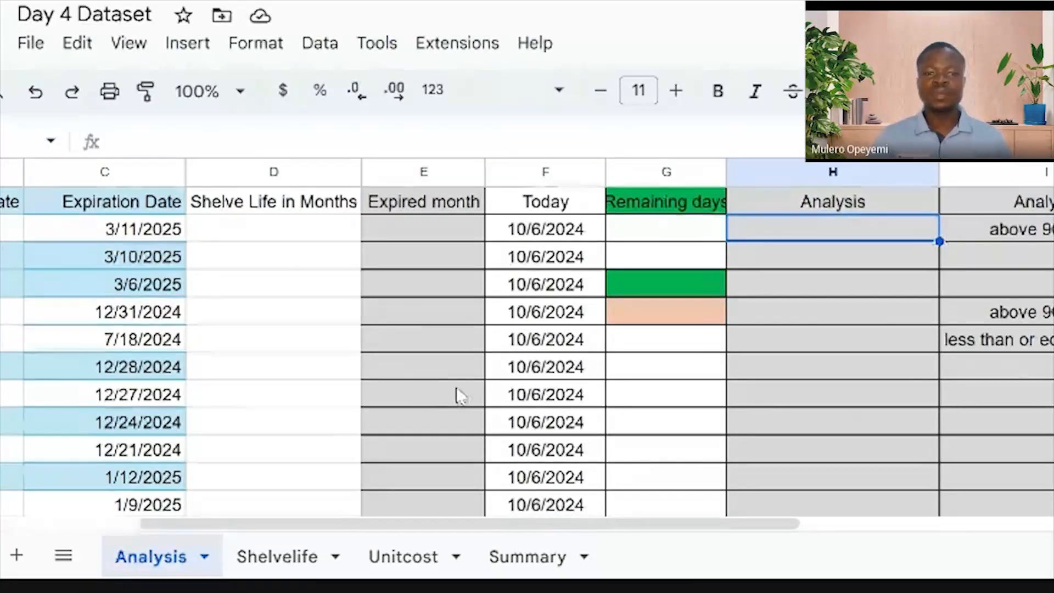
Cancel the Copy document dialog and select a cell in the Shelve Life in Months column
left_click(294, 290)
Scroll back to the Item No. column and inspect the first GFG0025 and GFG0026 entries
key("Left")
key("Left")
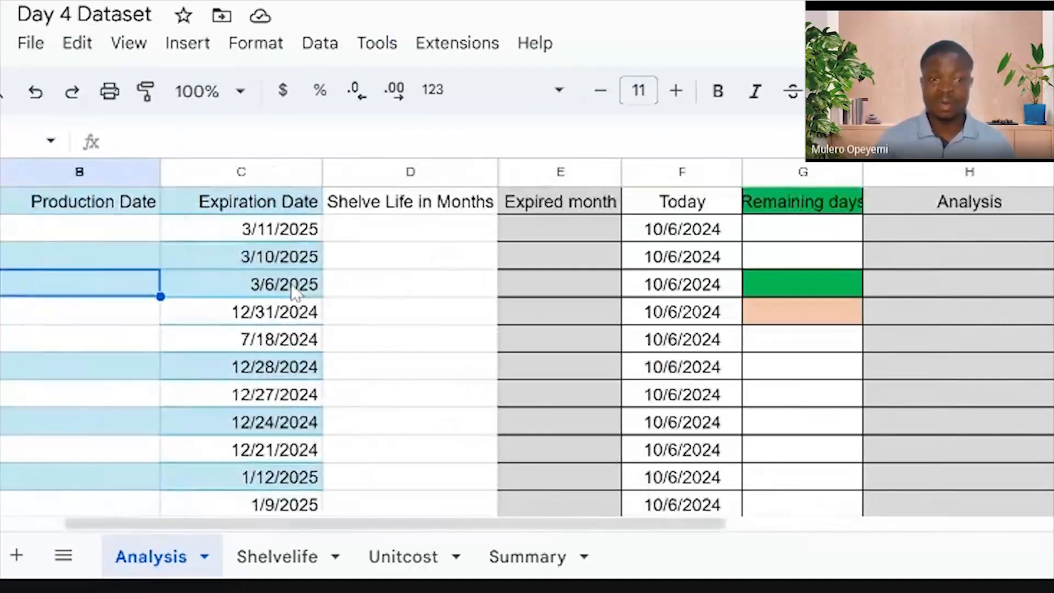
key("Left")
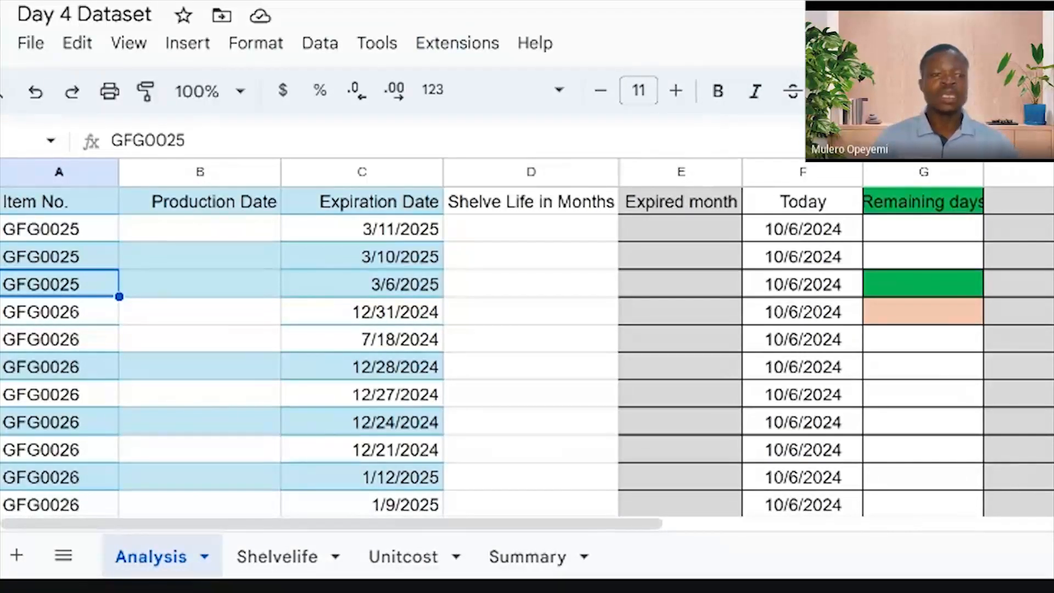
left_click(70, 230)
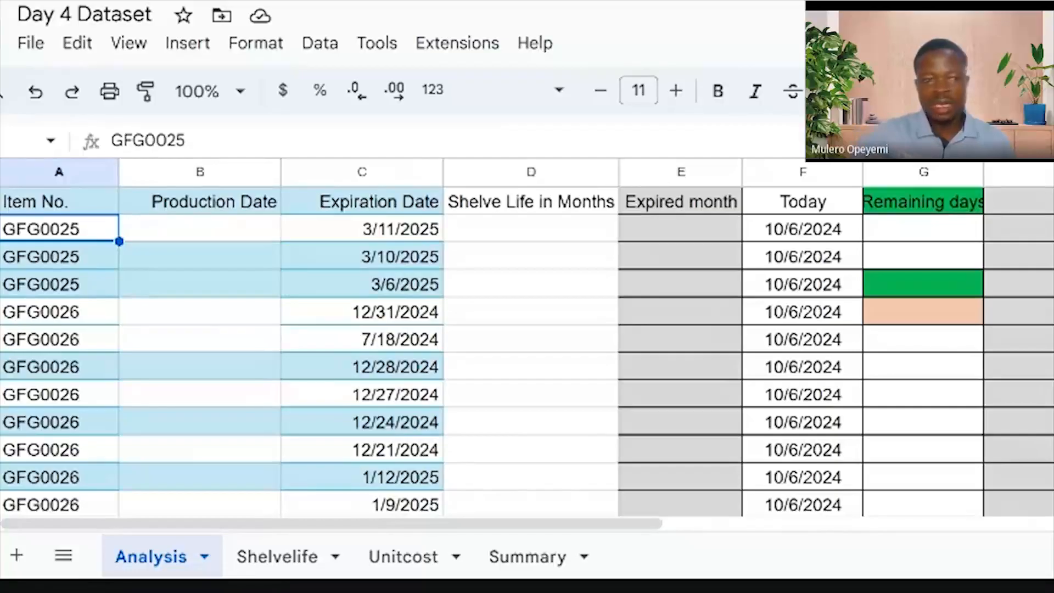
left_click(52, 323)
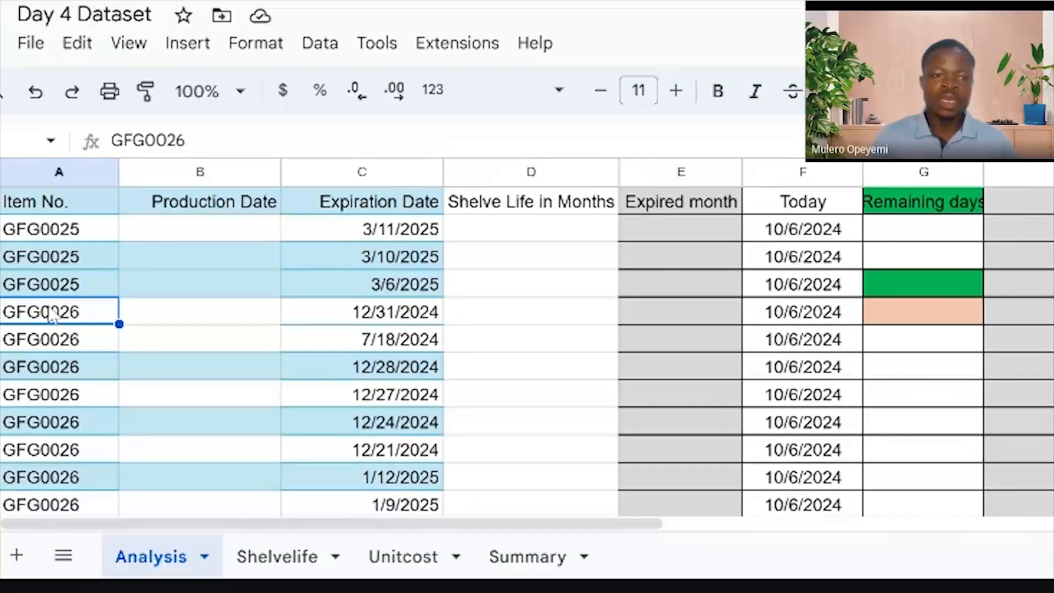
scroll(53, 315, "down", 5)
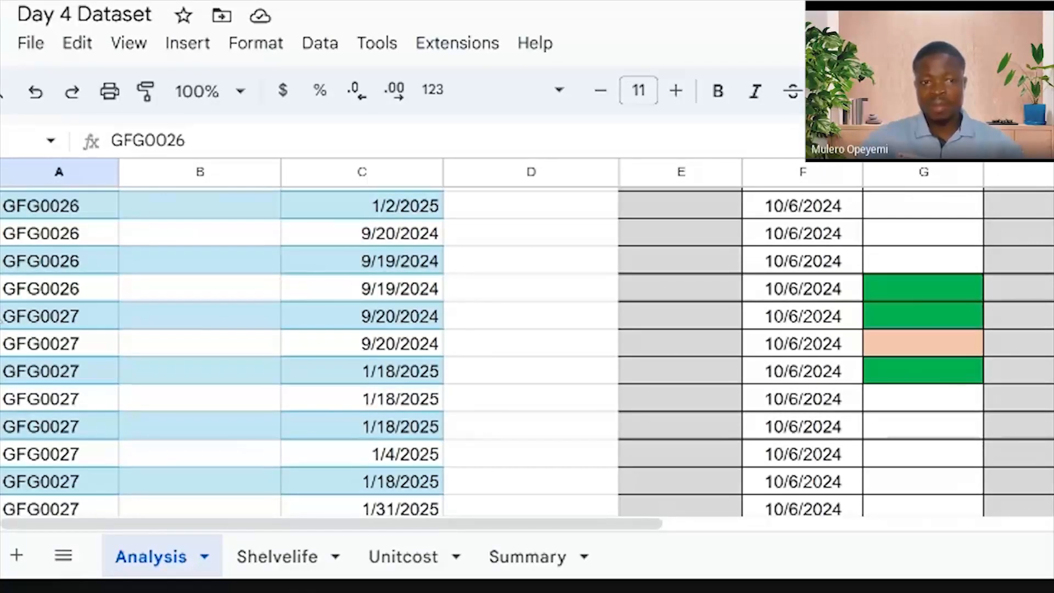
scroll(527, 351, "up", 5)
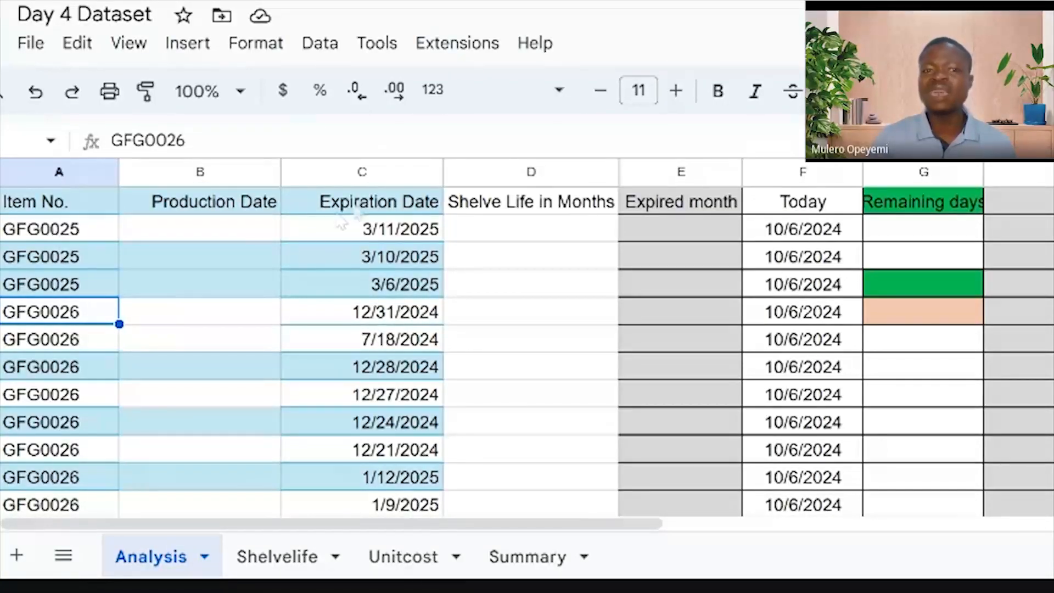
left_click(57, 231)
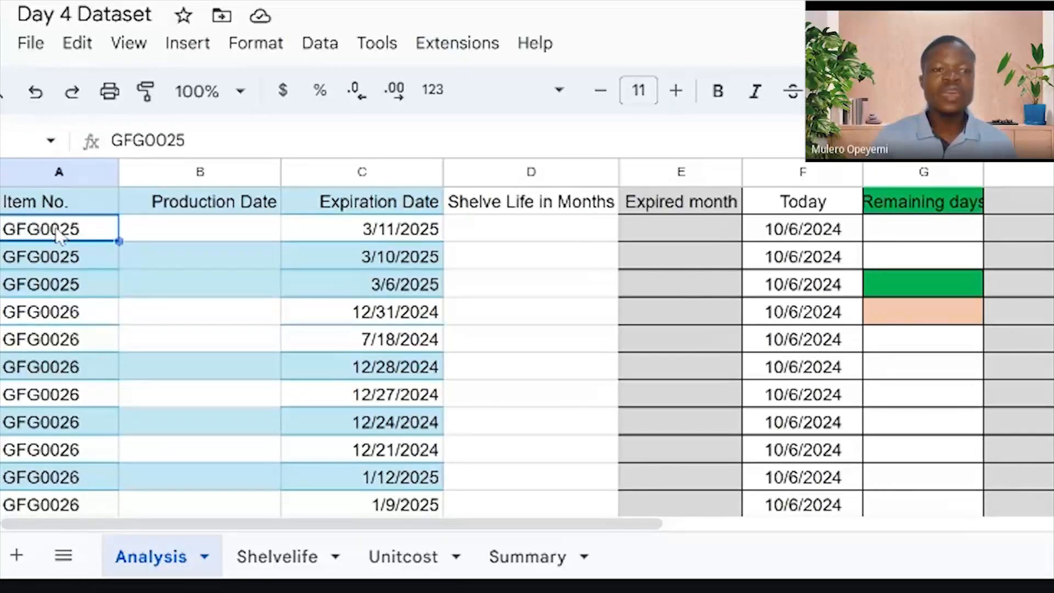
left_click(422, 233)
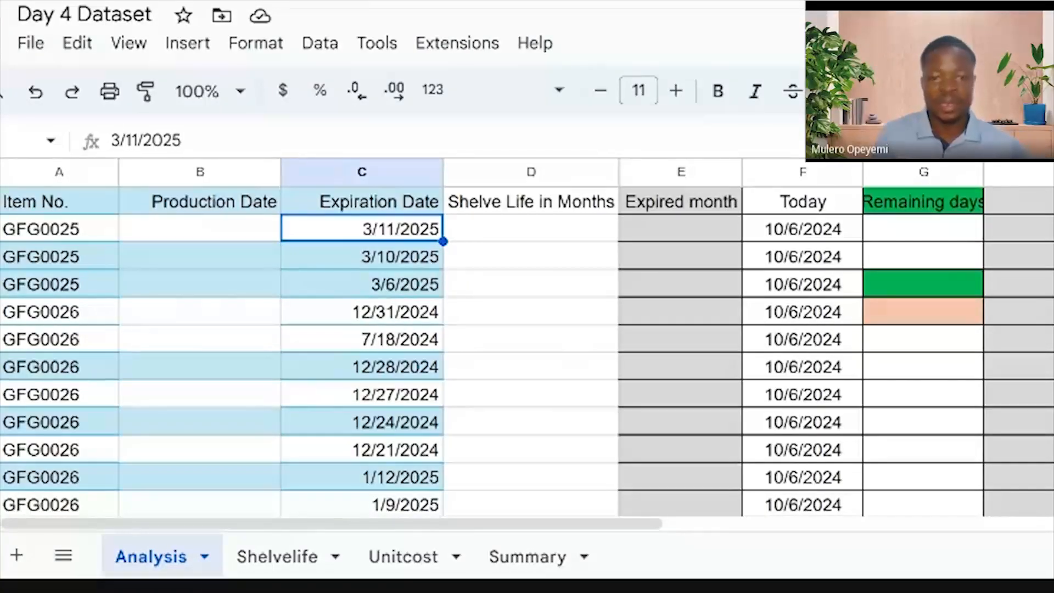
left_click(525, 229)
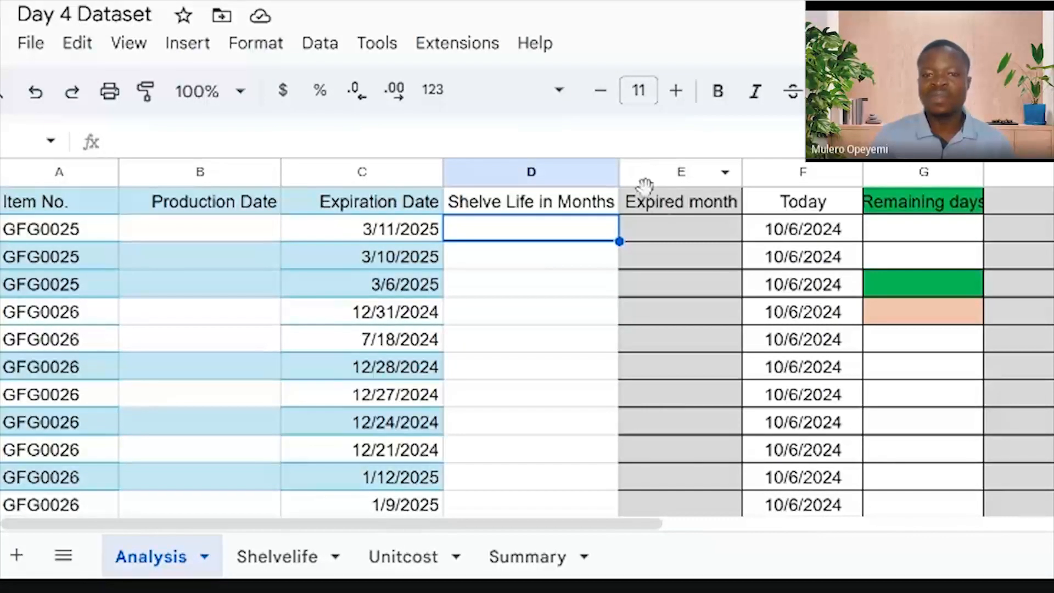
left_click(686, 214)
Change heading E1 from Expired month to Expiration month and autofit column E to fit it
double_click(686, 214)
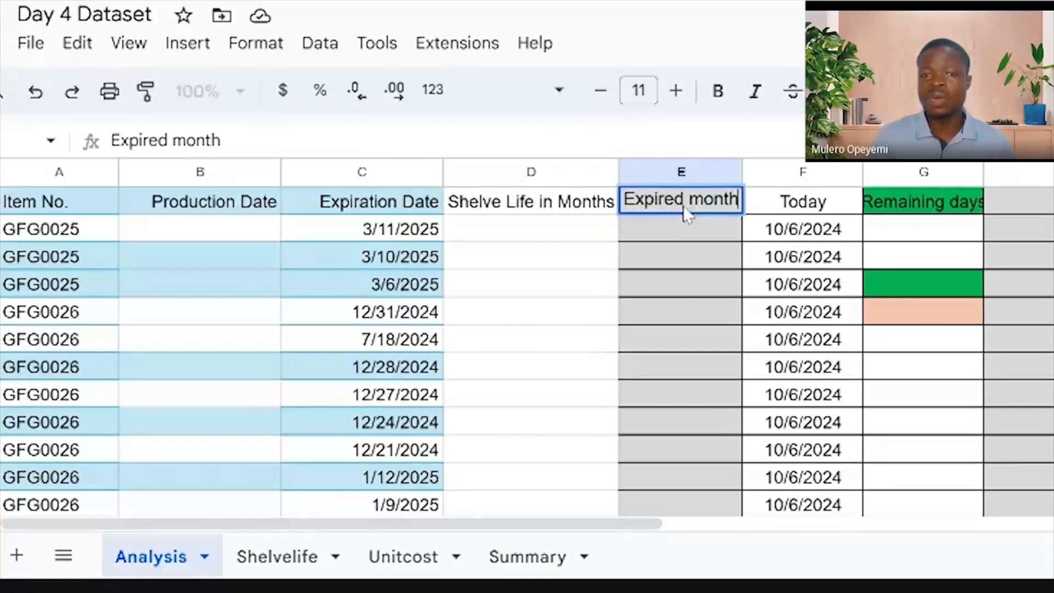
key("BackSpace")
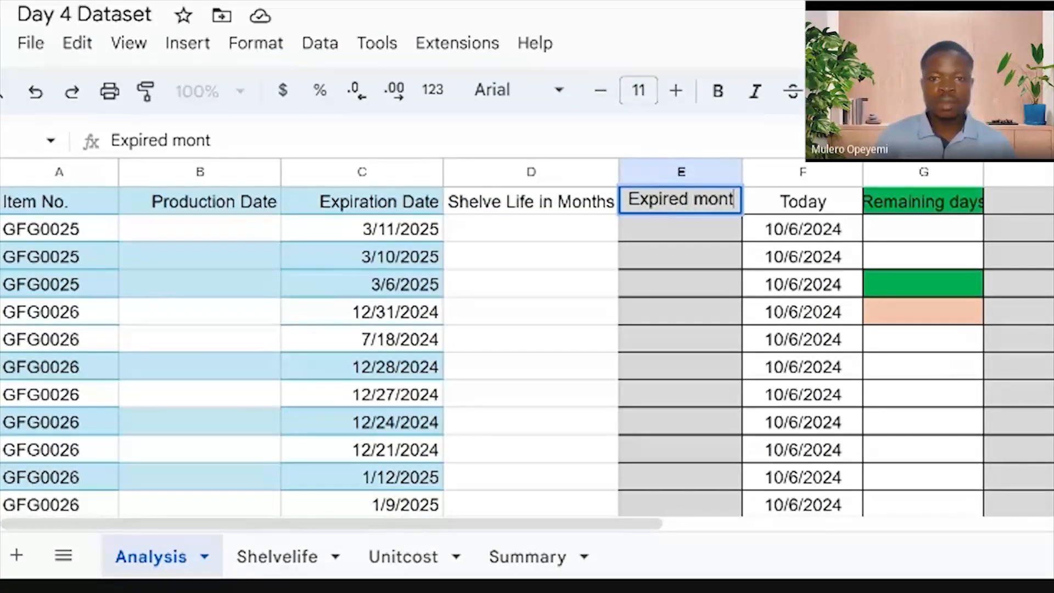
key("BackSpace")
type("thy")
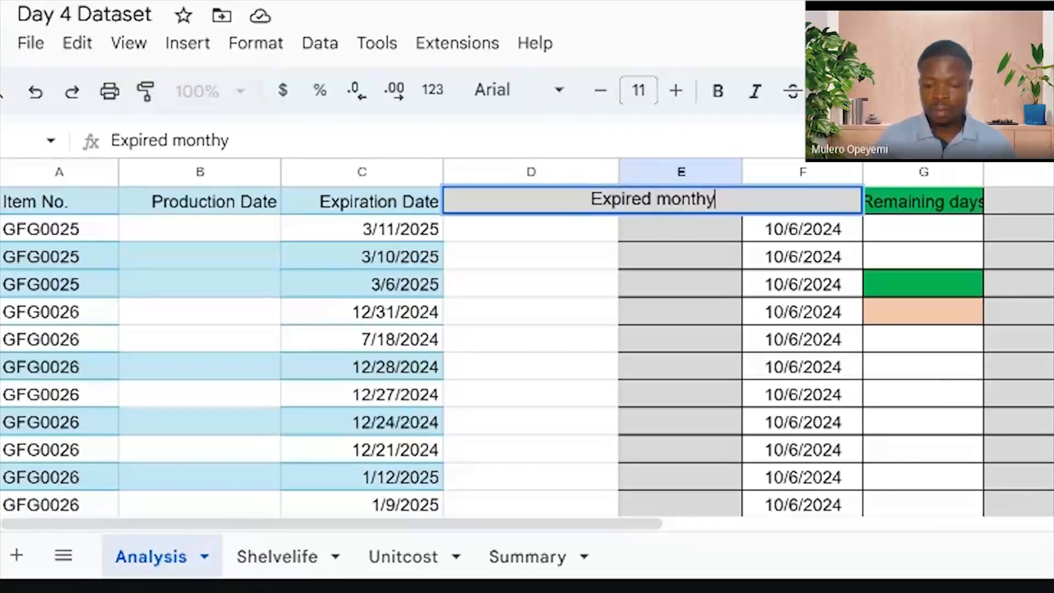
key("BackSpace")
left_click(654, 199)
key("BackSpace")
key("BackSpace")
type("ation")
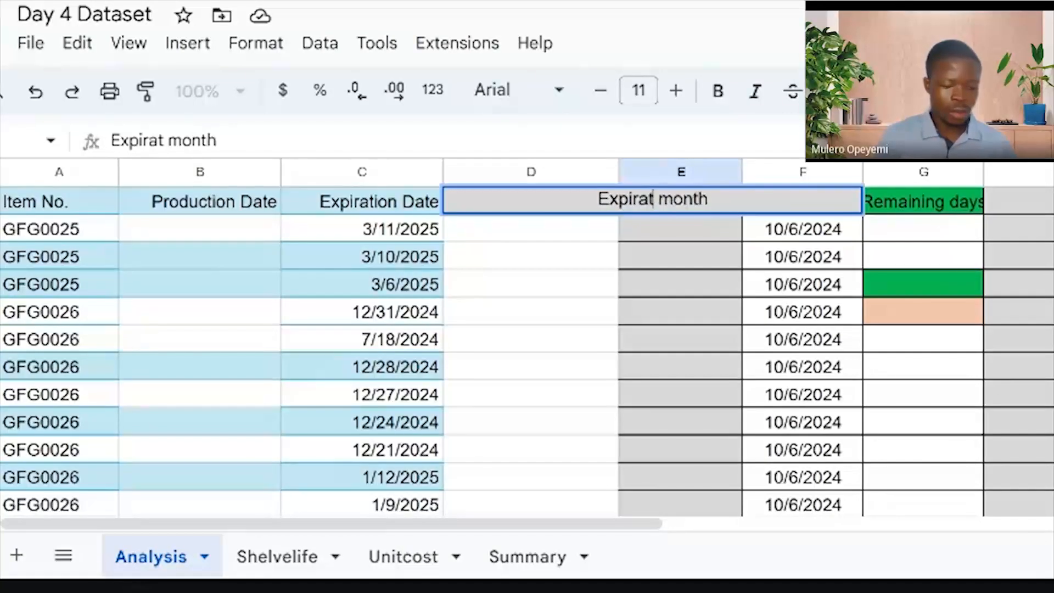
left_click(686, 258)
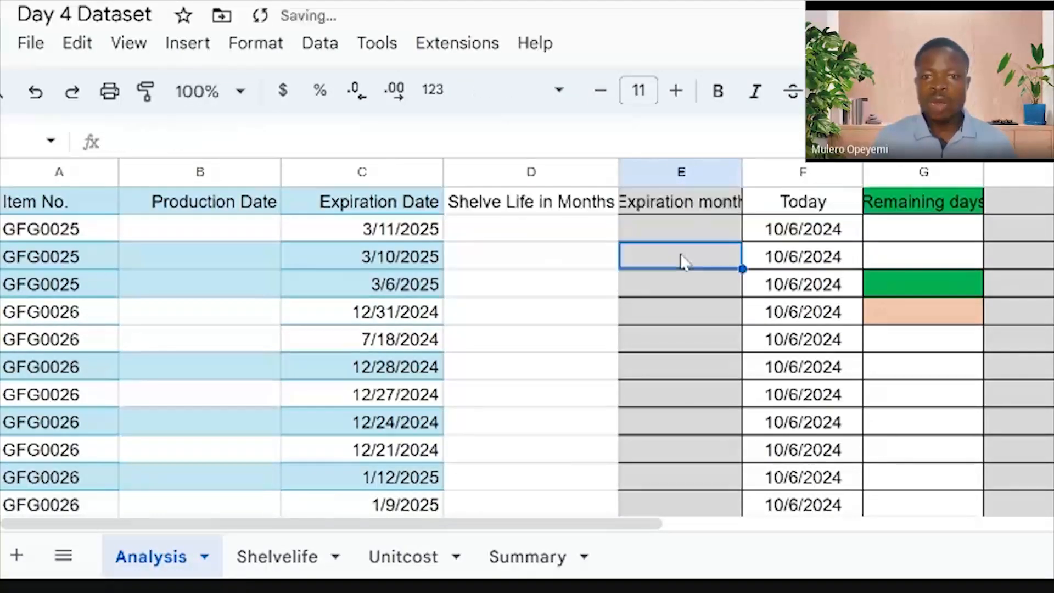
double_click(742, 171)
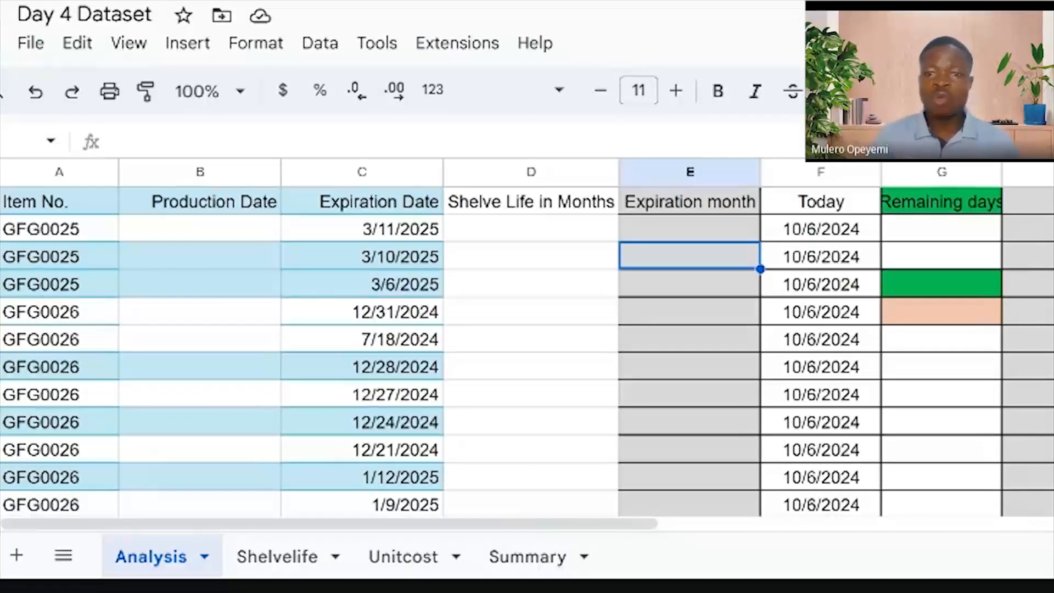
left_click(824, 229)
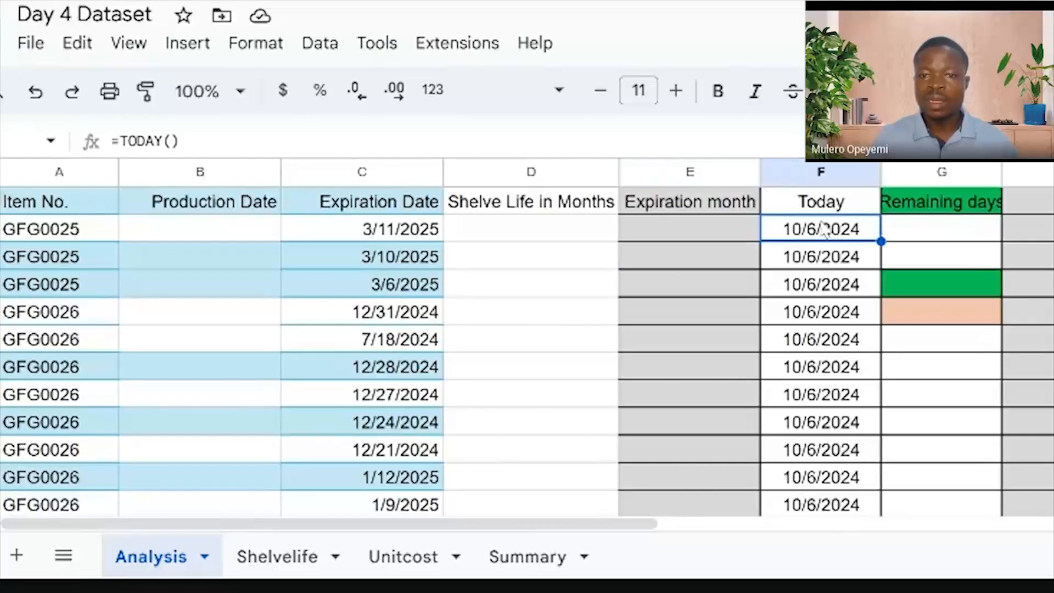
Select the Today column whose TODAY formula shows 10/6/2024 on every row
left_click(818, 173)
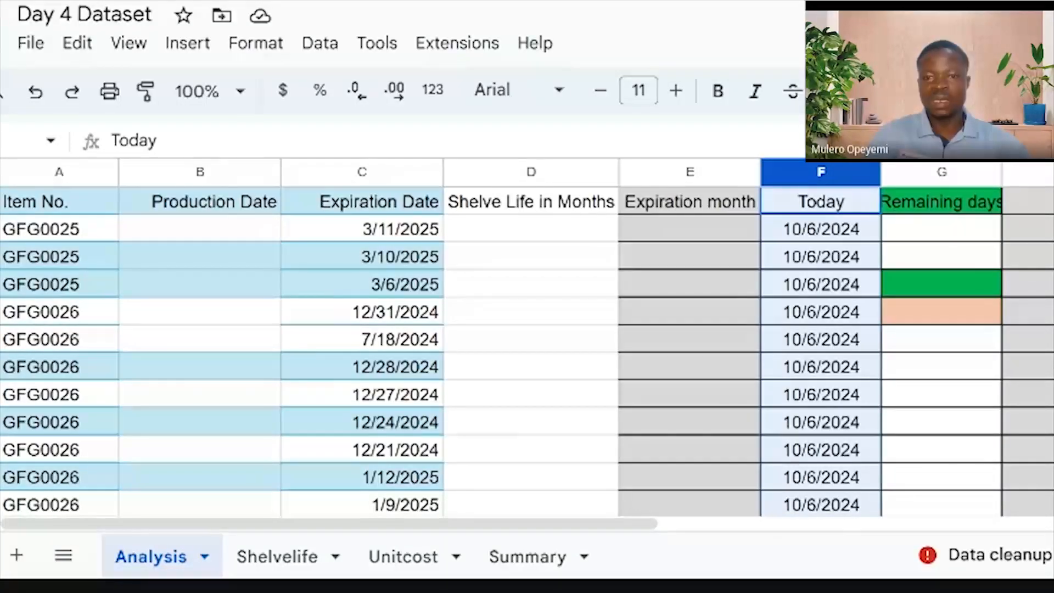
Insert a new column before the Today column and give it the header TODAY in F1
right_click(801, 171)
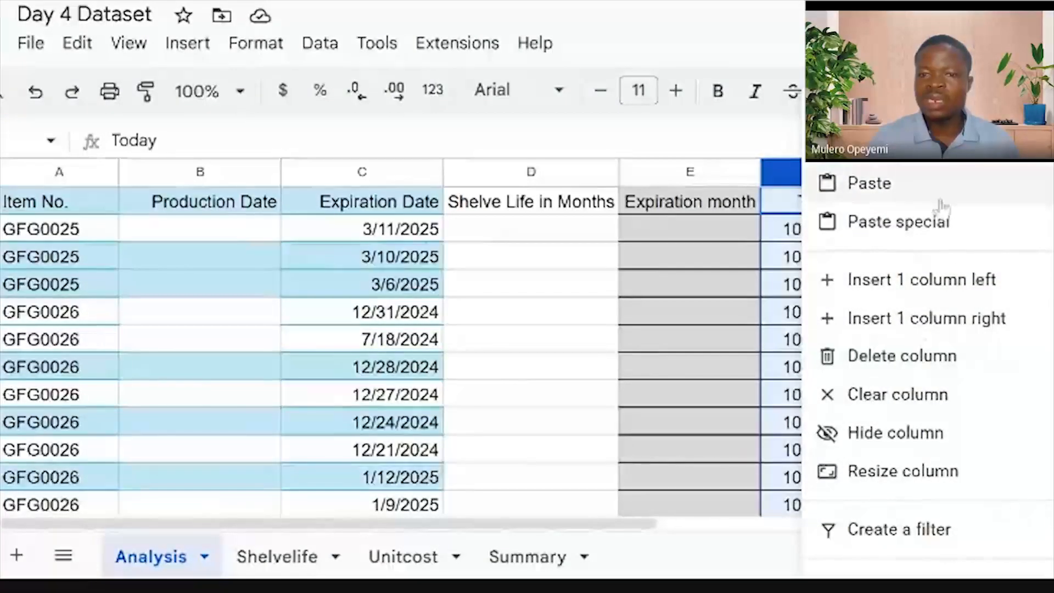
left_click(961, 281)
left_click(840, 207)
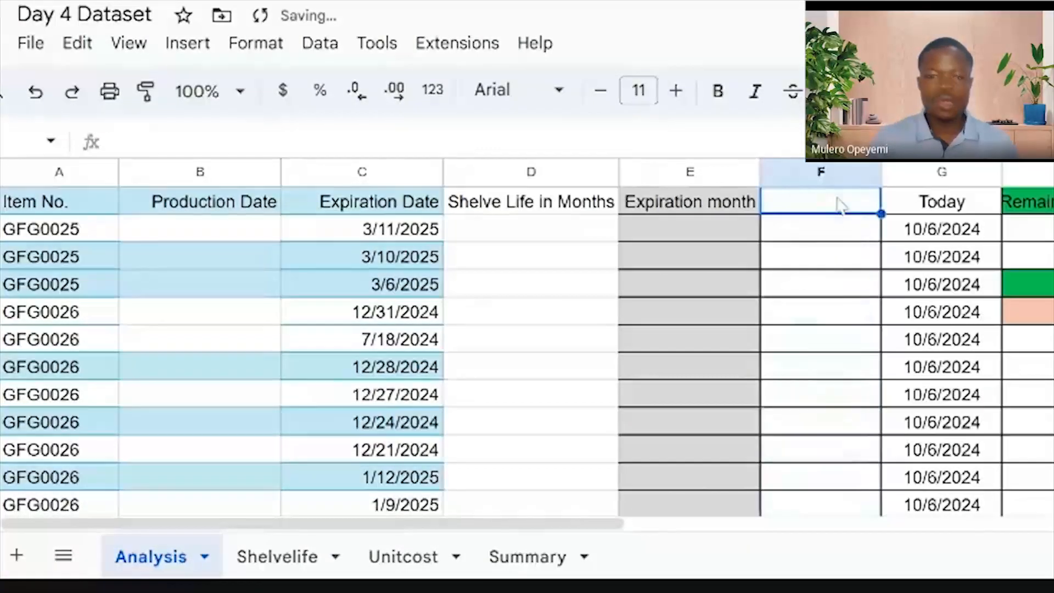
type("To")
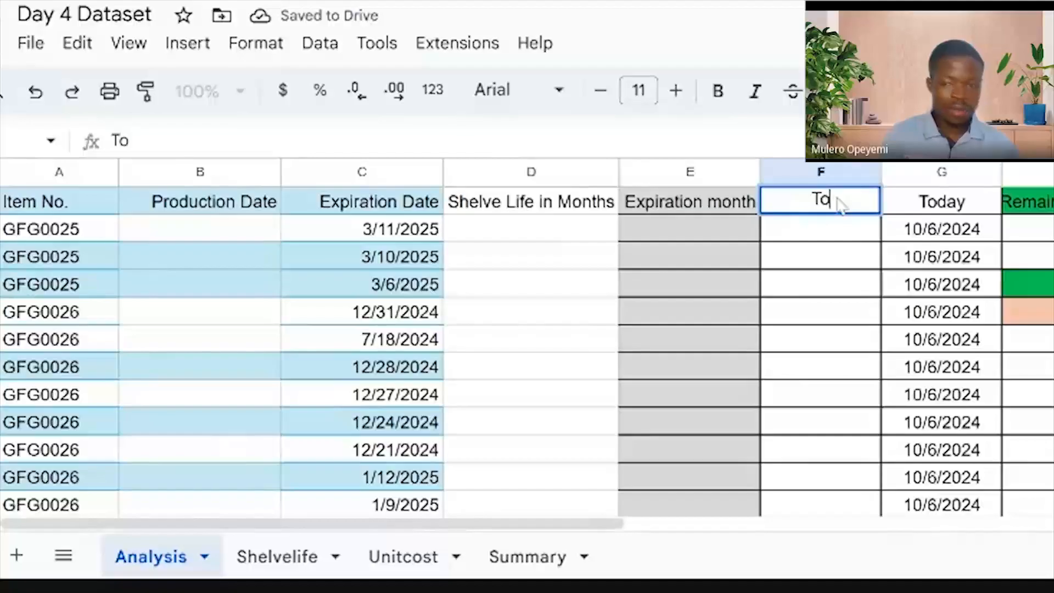
key("BackSpace")
type("O")
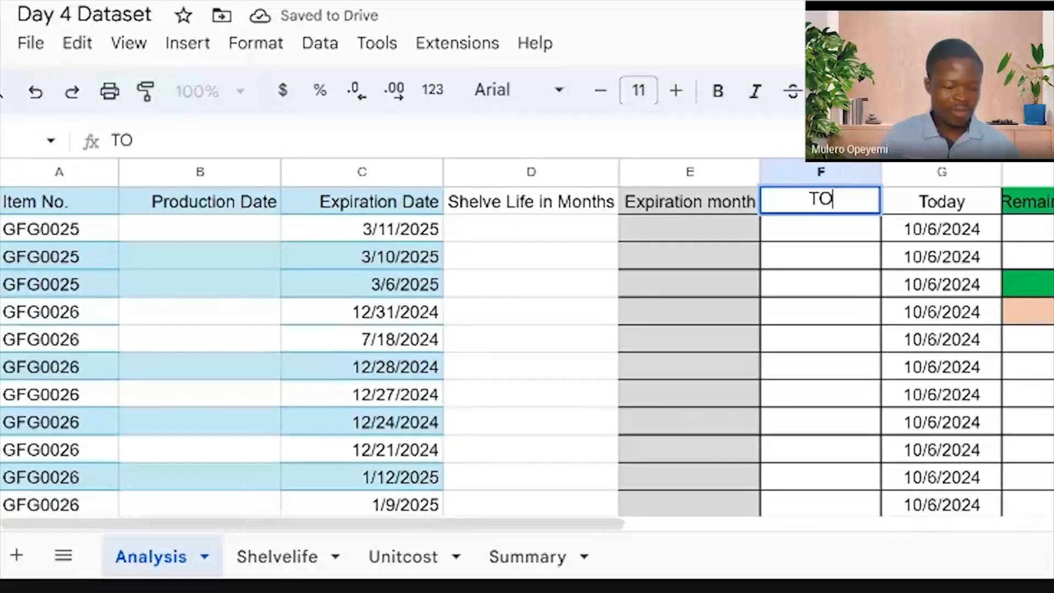
type("DAY")
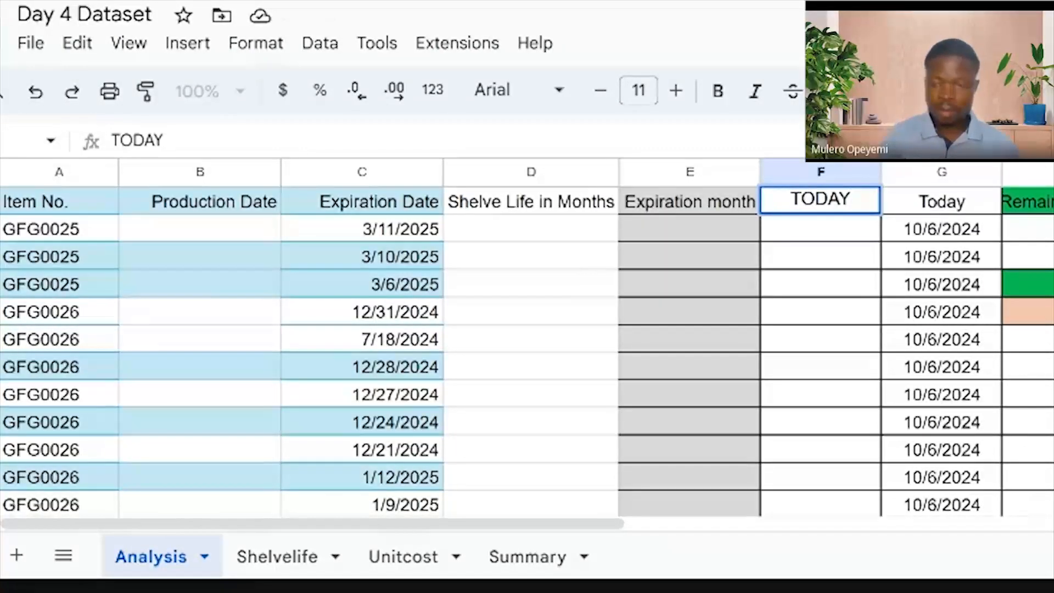
key("Return")
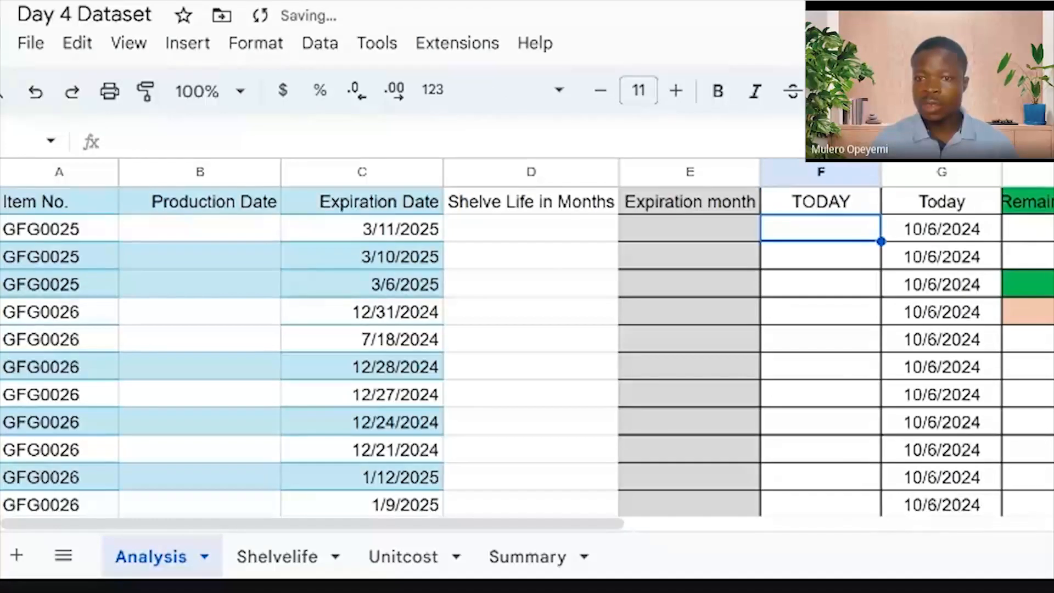
left_click(953, 173)
Delete the old Today column of 10/6/2024 dates, leaving TODAY beside Remaining days
right_click(952, 174)
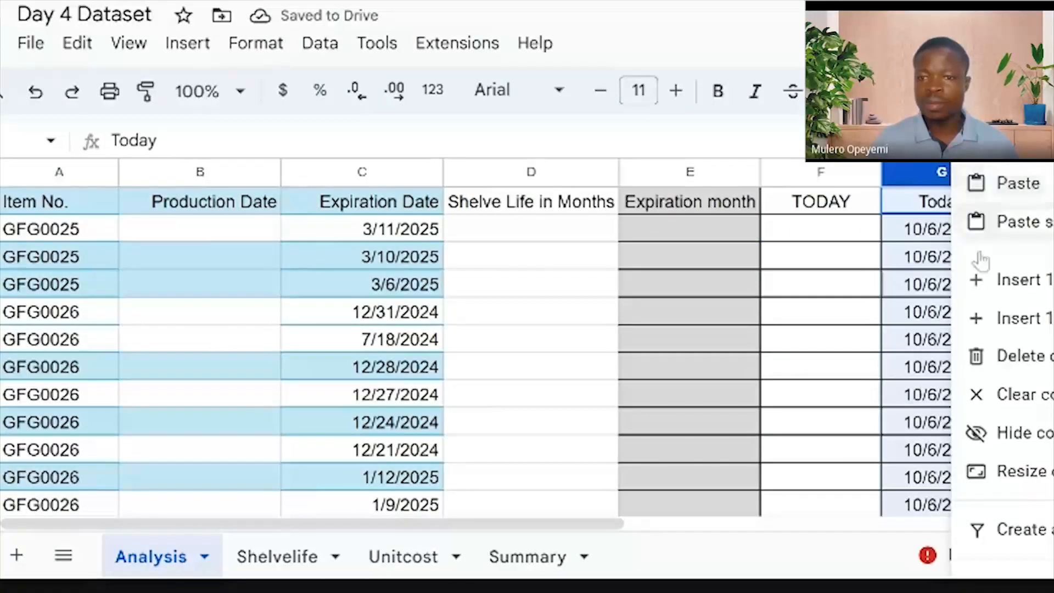
left_click(1046, 357)
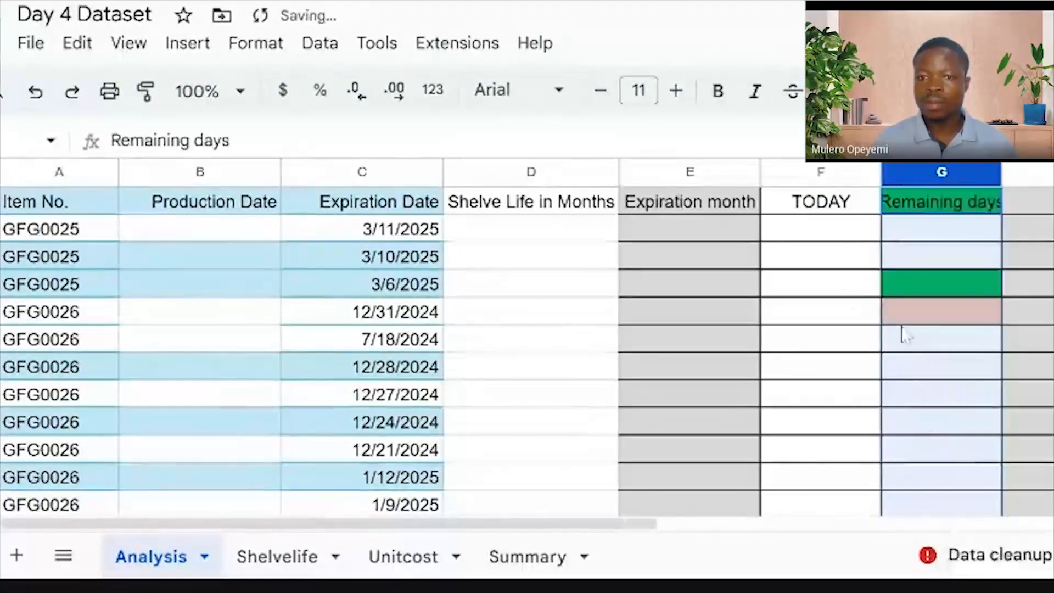
left_click(835, 282)
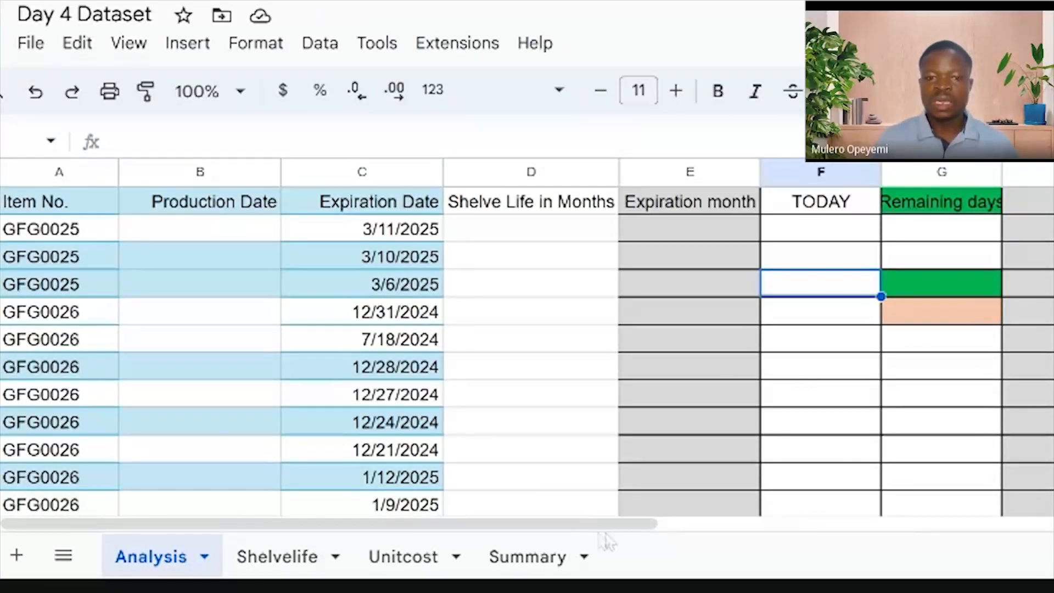
left_click_drag(593, 531, 743, 532)
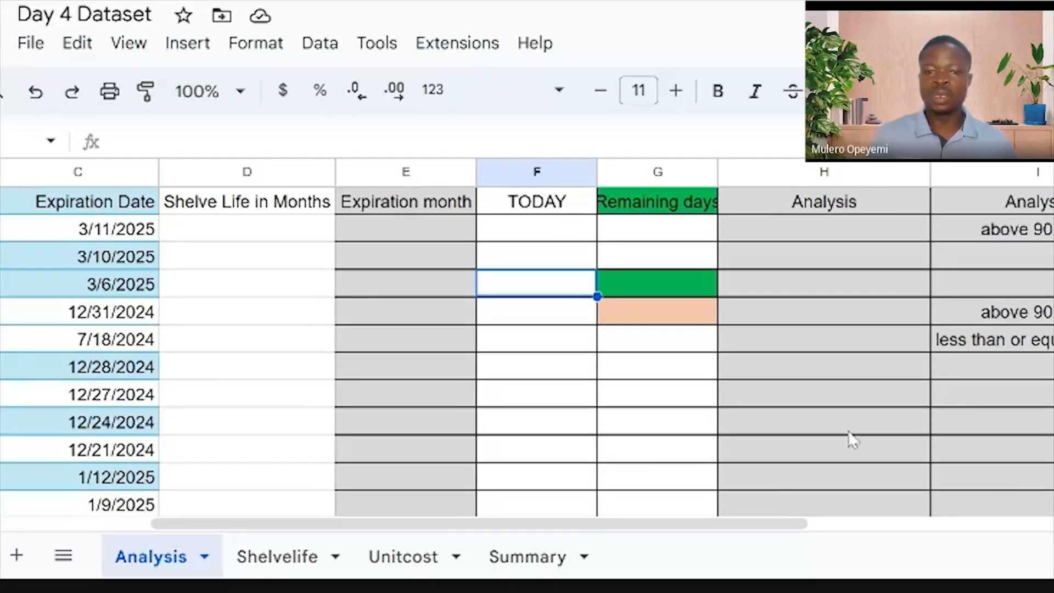
left_click_drag(720, 525, 724, 525)
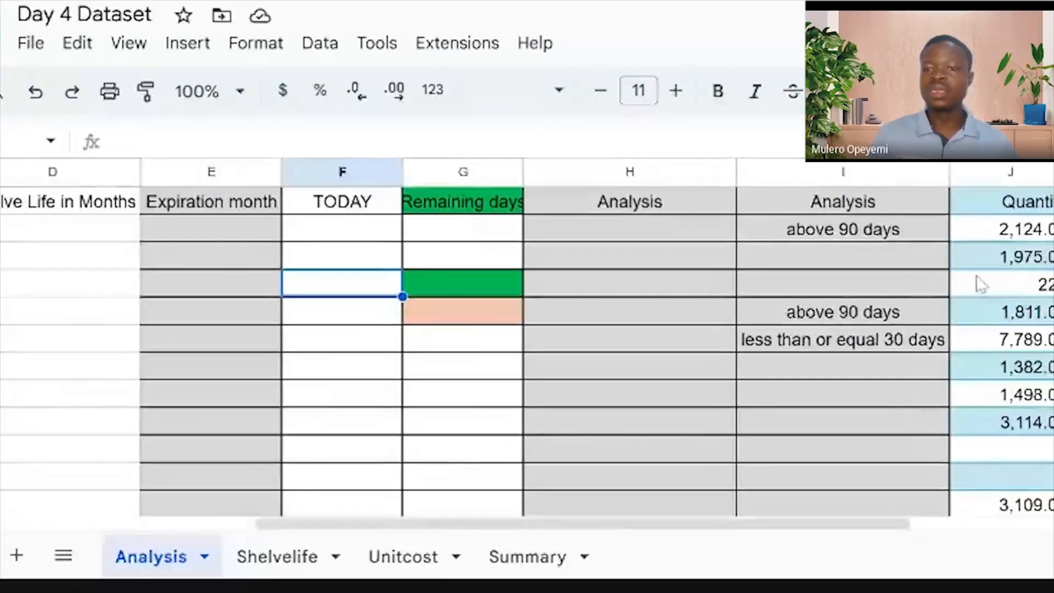
left_click(1031, 237)
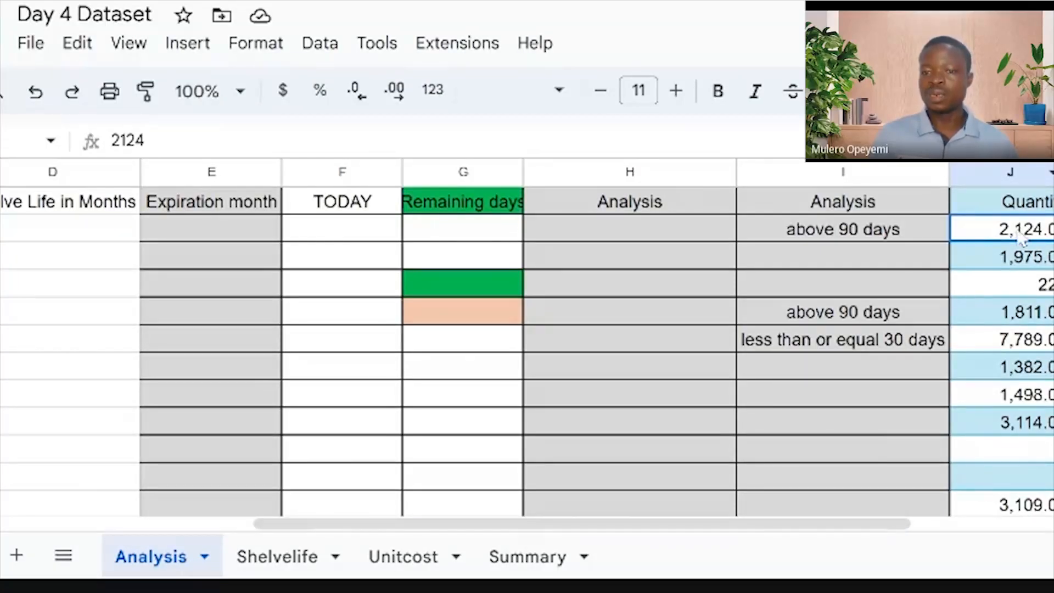
key("Left")
key("Left")
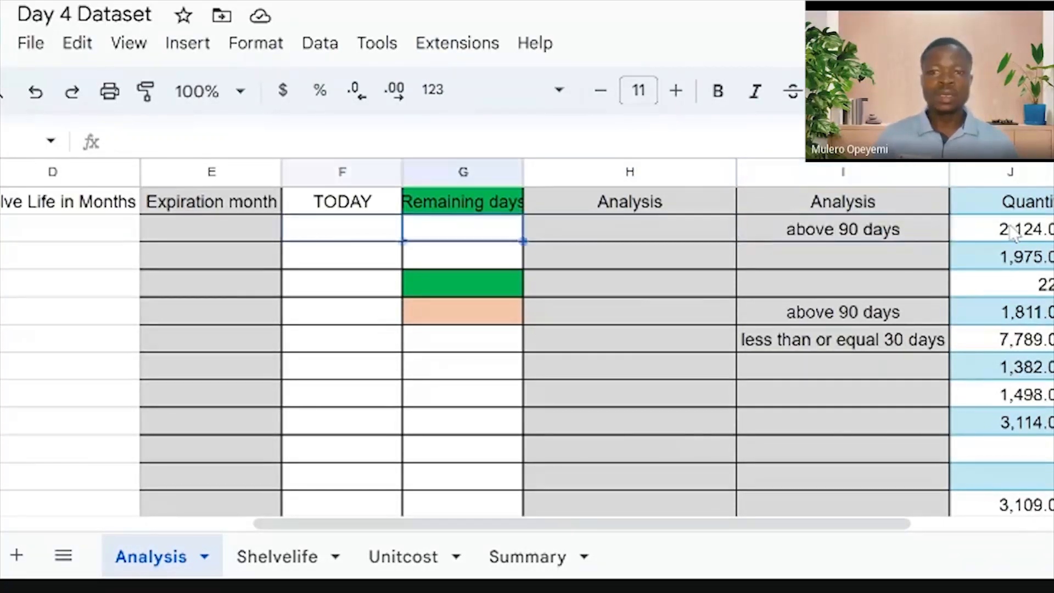
key("Home")
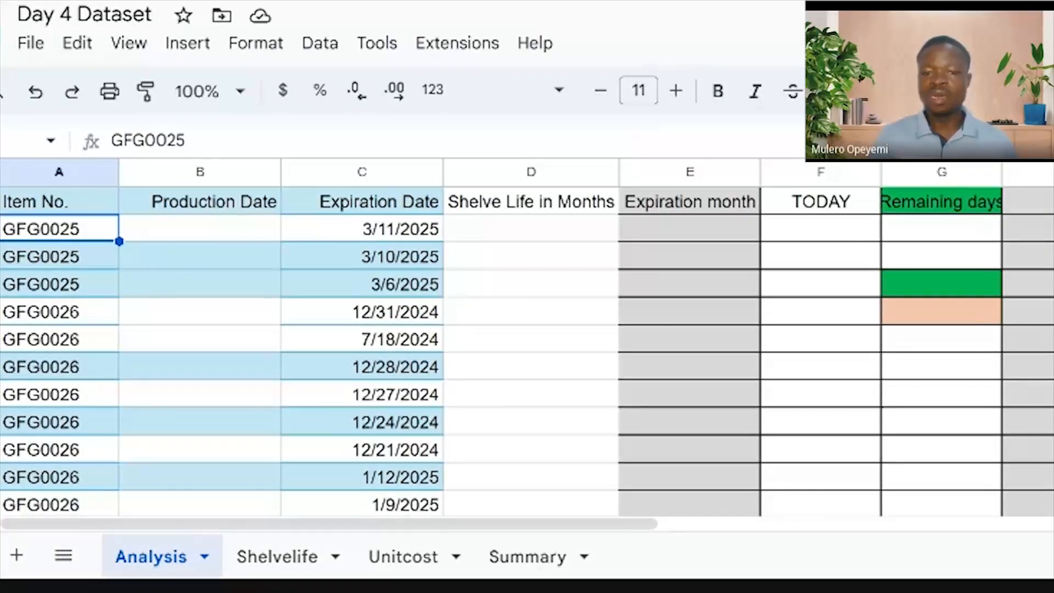
left_click_drag(588, 526, 768, 523)
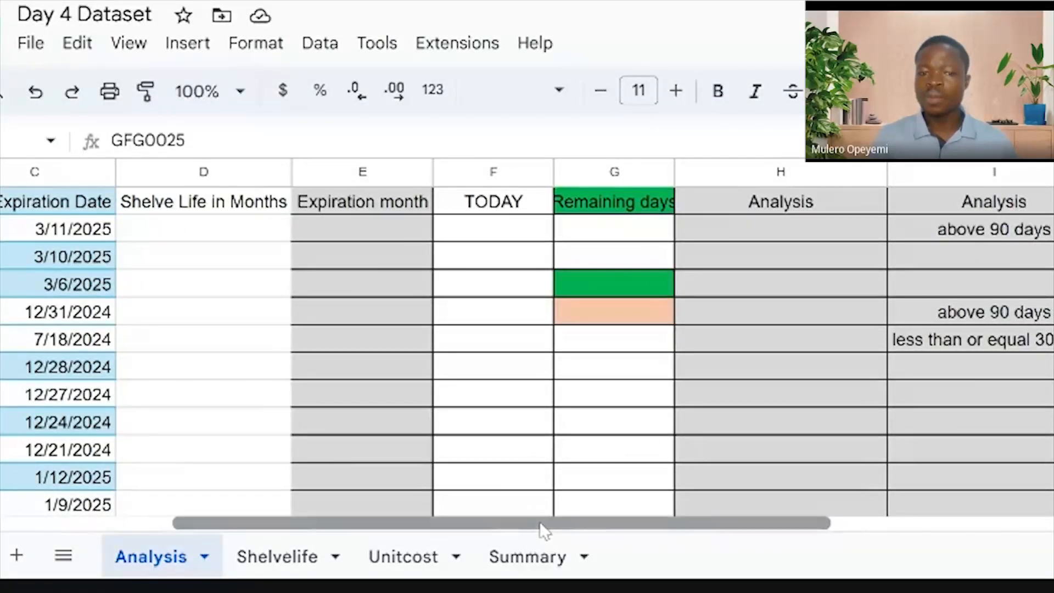
left_click_drag(540, 524, 748, 489)
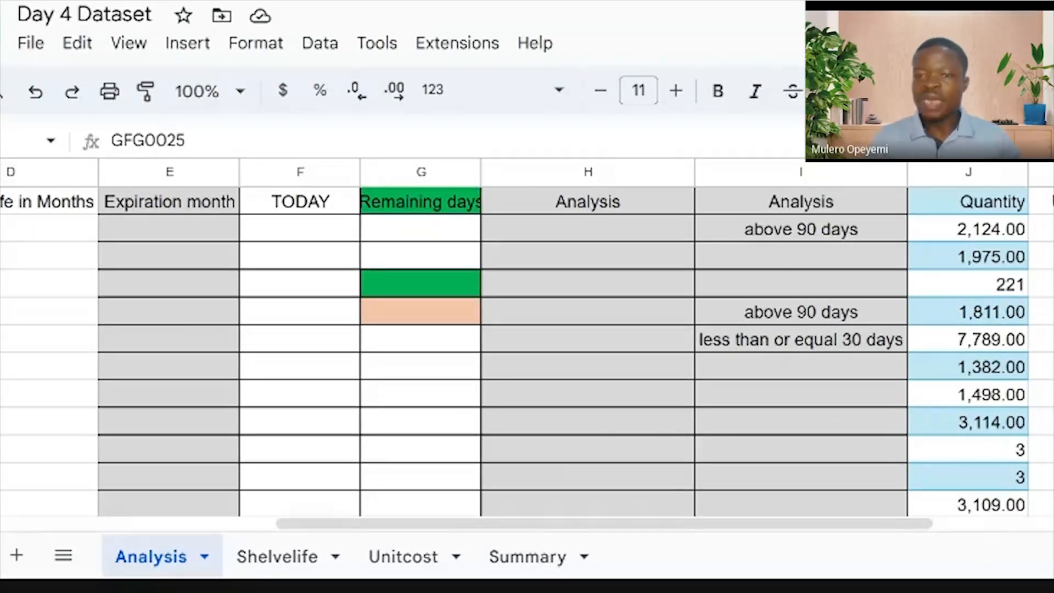
left_click(1041, 229)
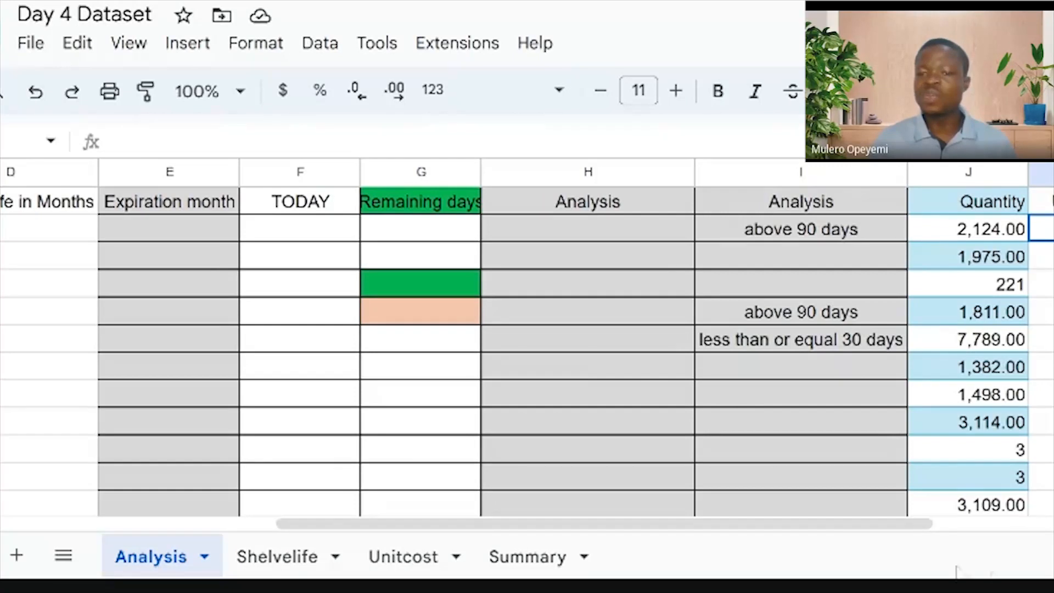
left_click_drag(823, 524, 141, 236)
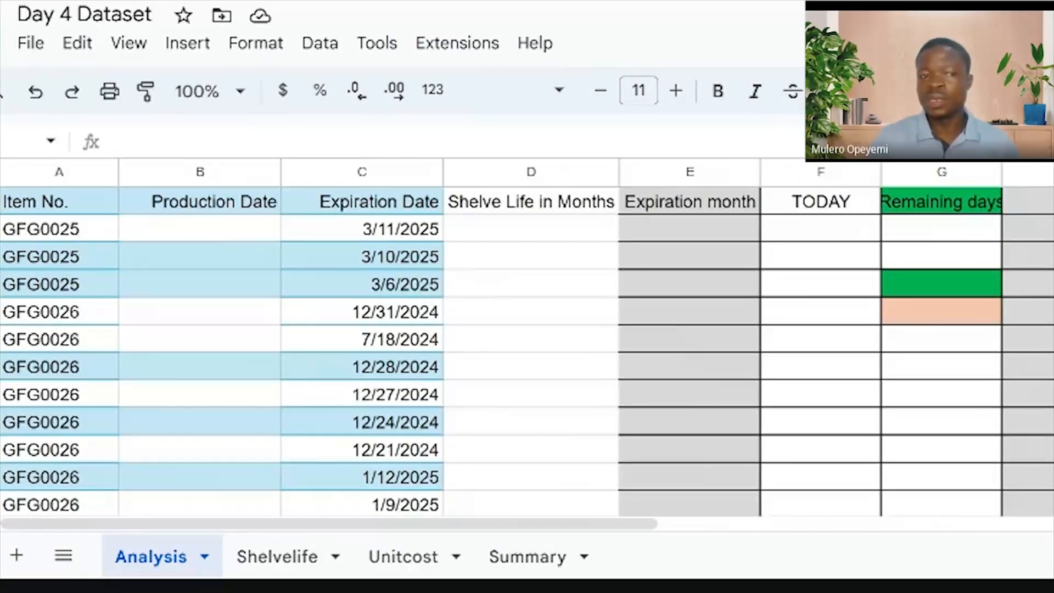
left_click(47, 233)
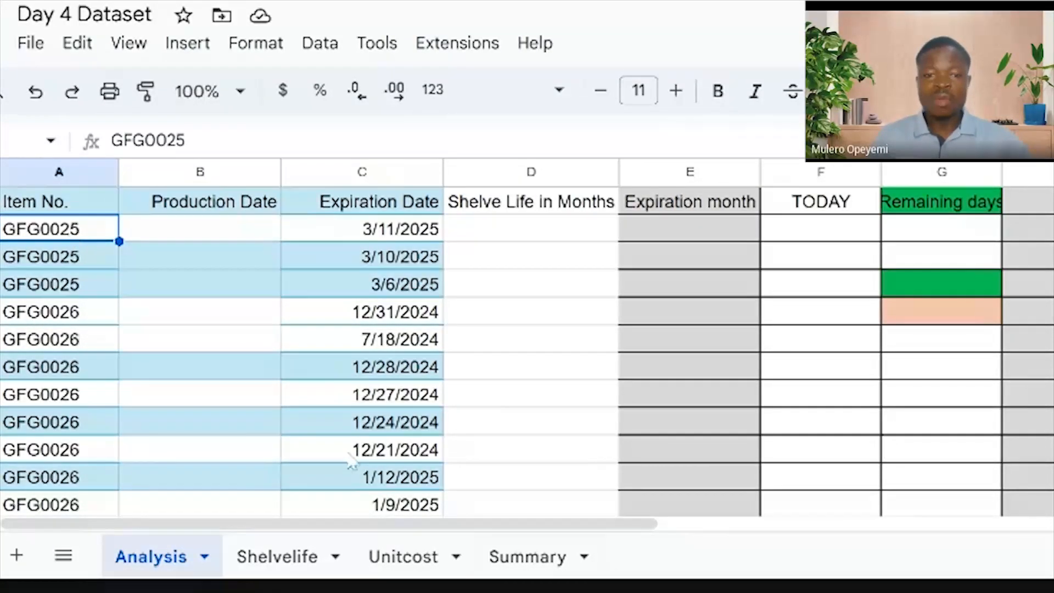
left_click_drag(579, 523, 937, 510)
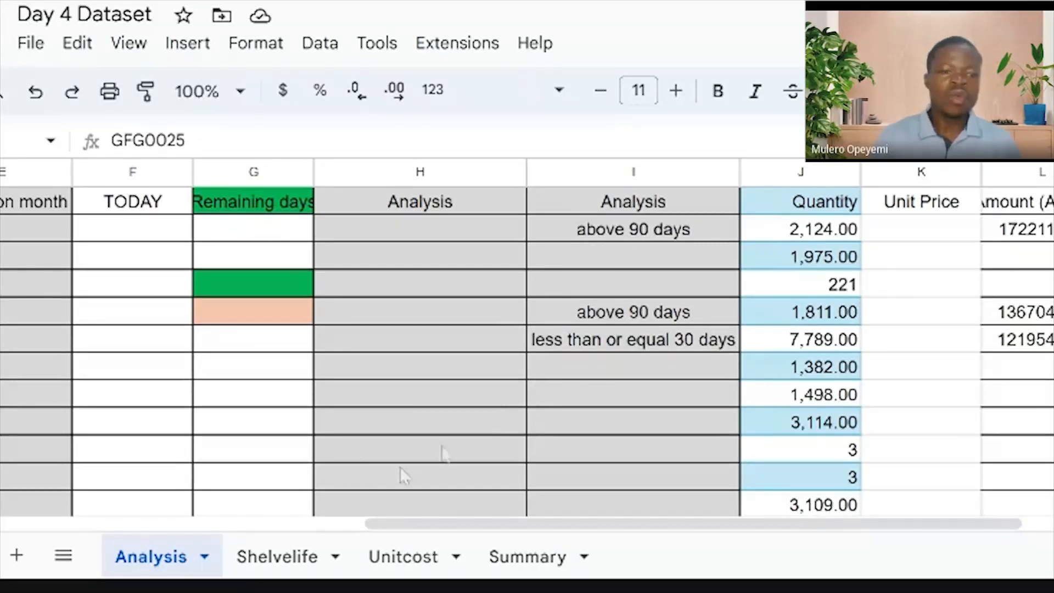
Look over the Shelvelife sheet, then switch to the Unitcost sheet listing per-item unit costs
left_click(279, 559)
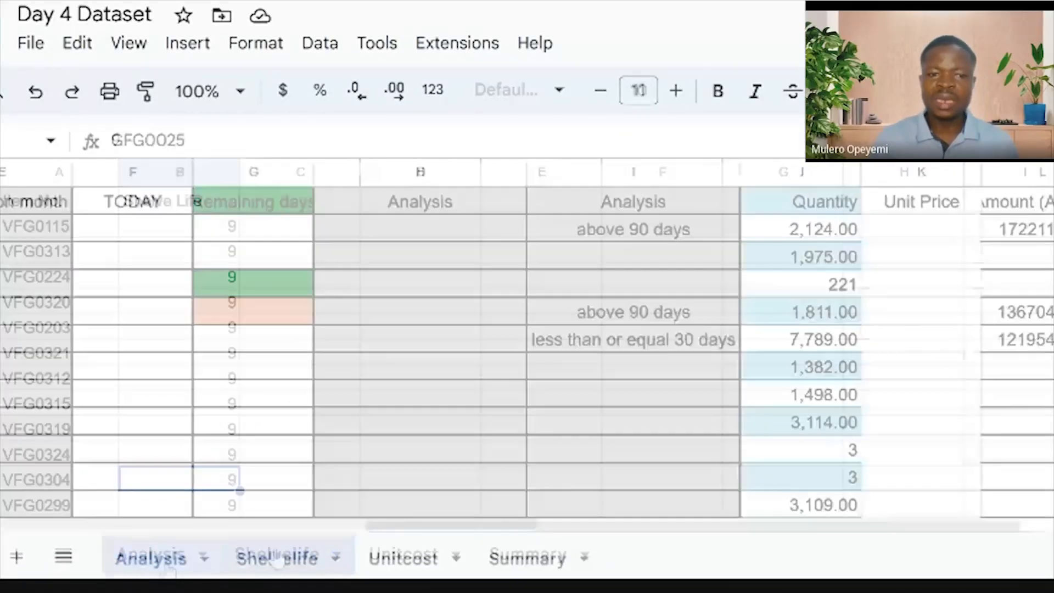
left_click(280, 557)
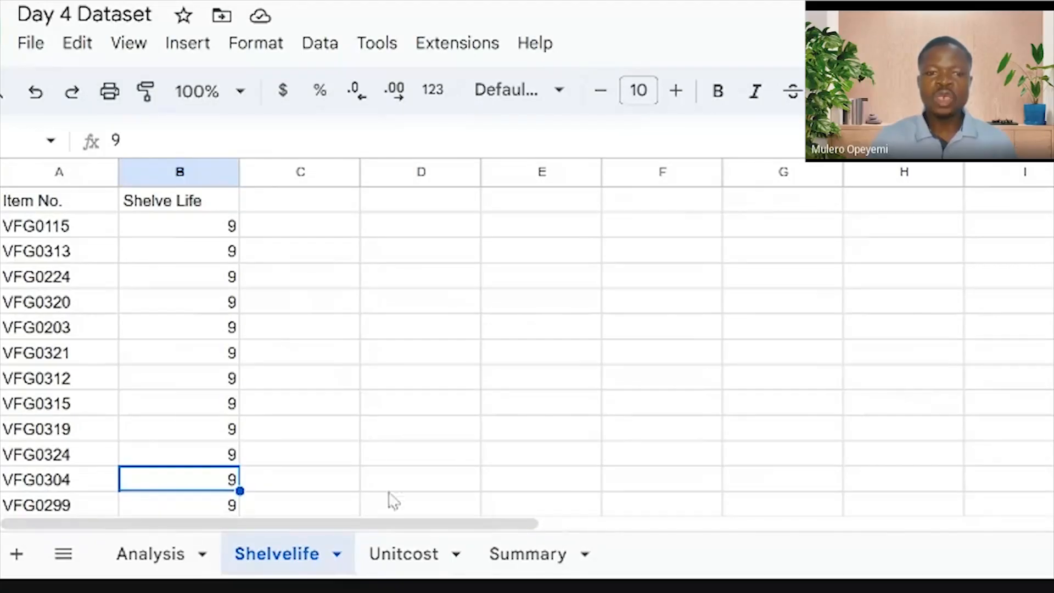
left_click(403, 555)
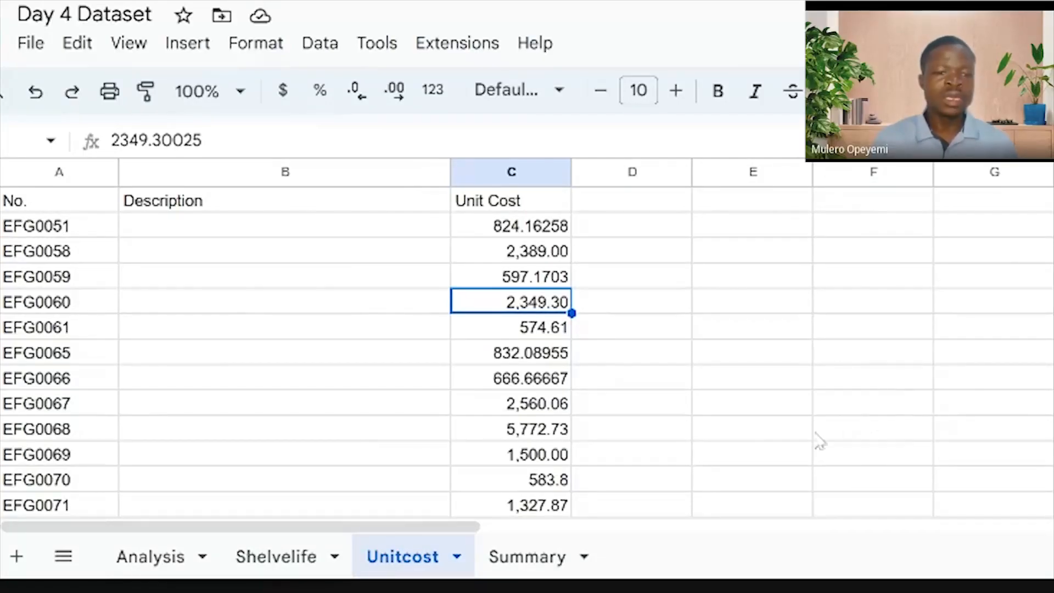
Check the Summary sheet before returning to the Analysis sheet's Quantity and Unit Price columns
left_click(534, 565)
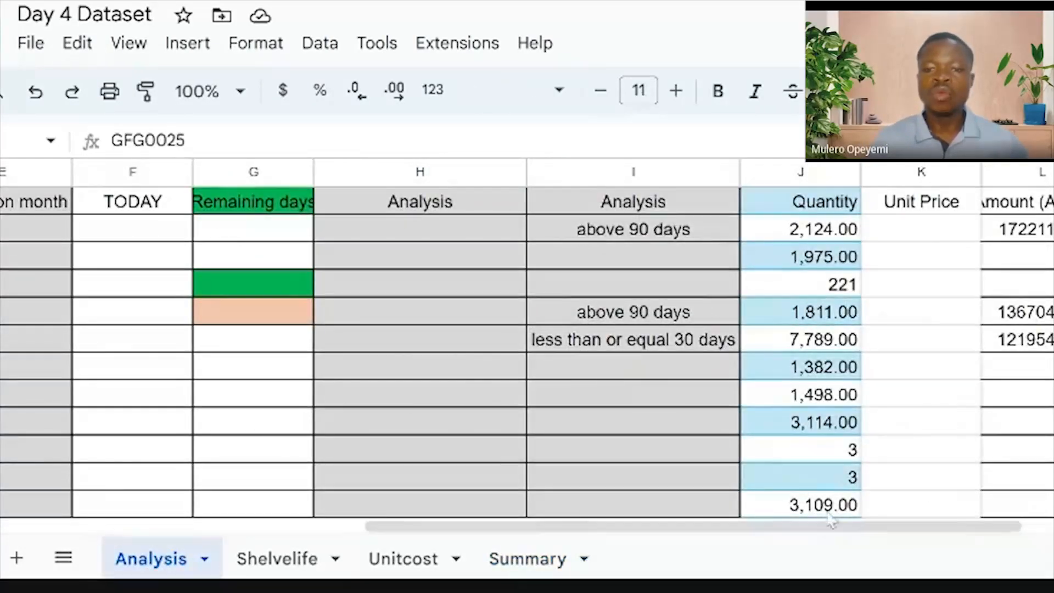
Scroll left, select the first Shelve Life in Months cell, and go to the Shelvelife sheet
left_click_drag(828, 528, 694, 527)
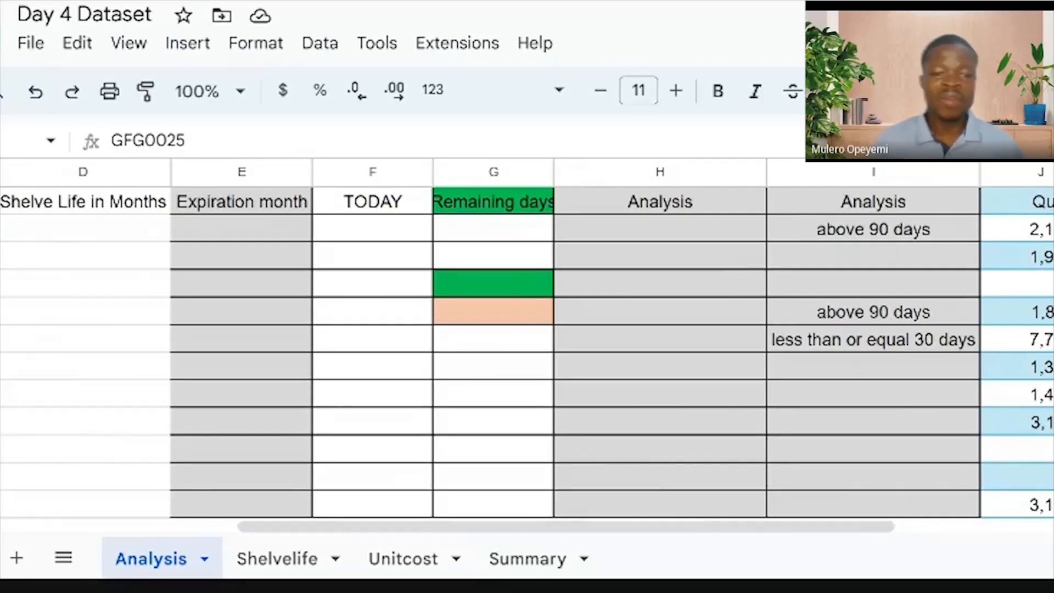
left_click_drag(715, 528, 555, 528)
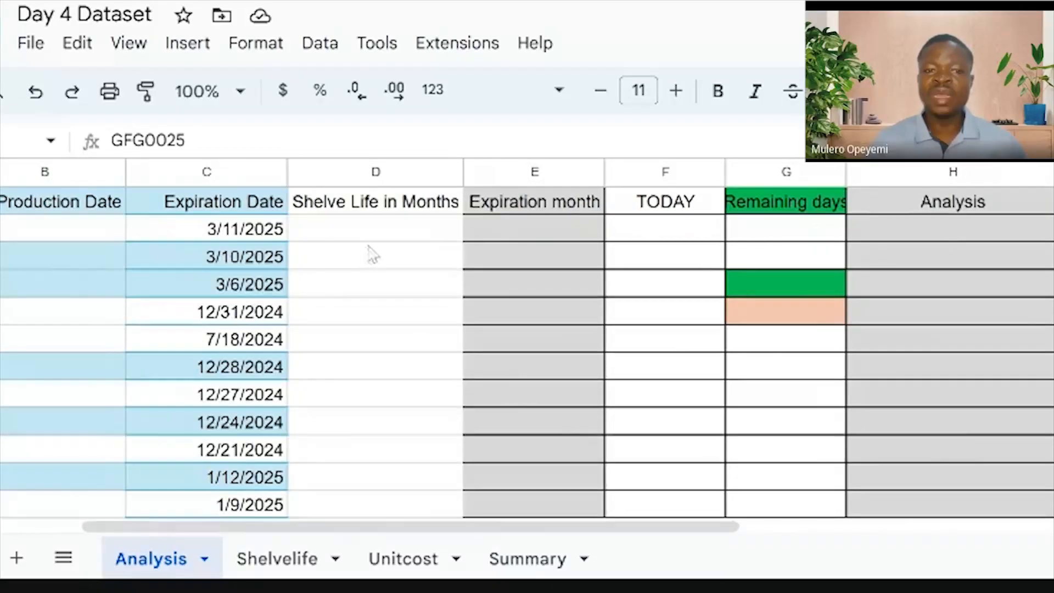
left_click(381, 233)
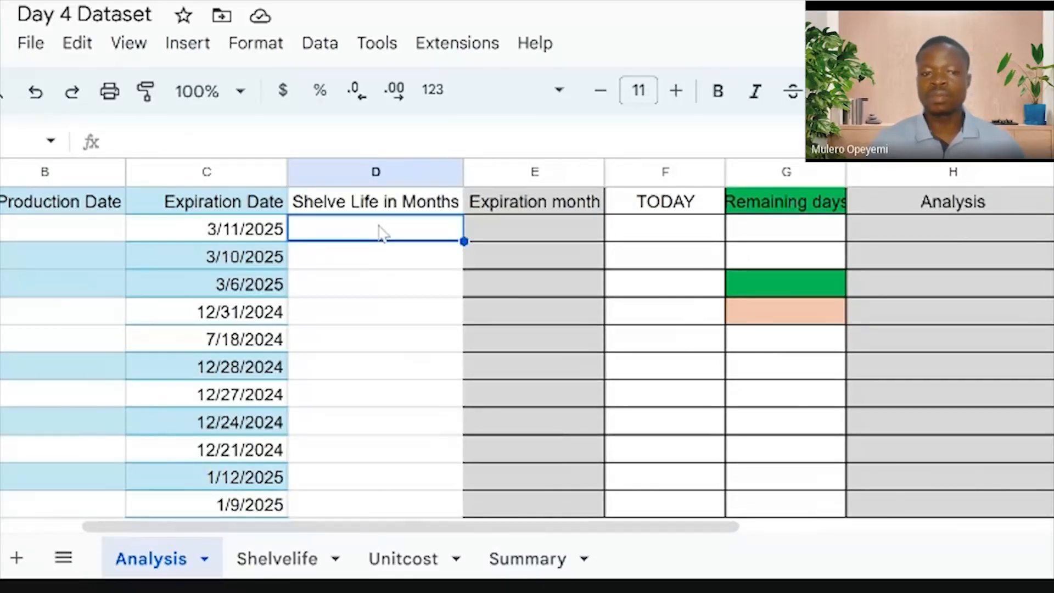
left_click(283, 560)
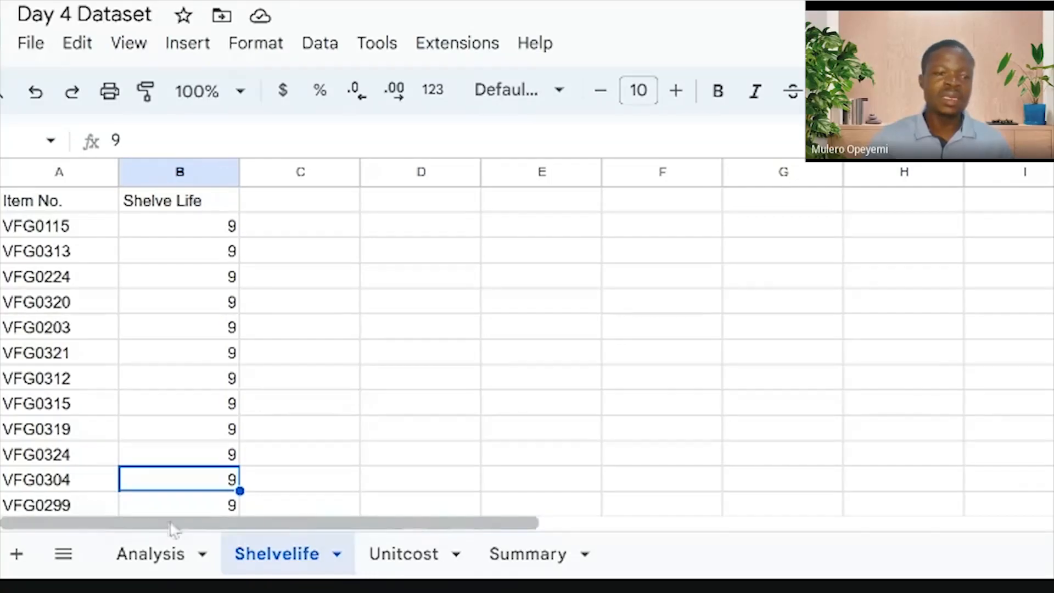
Add a new blank sheet, Sheet5, to the Day 4 Dataset workbook
left_click(18, 554)
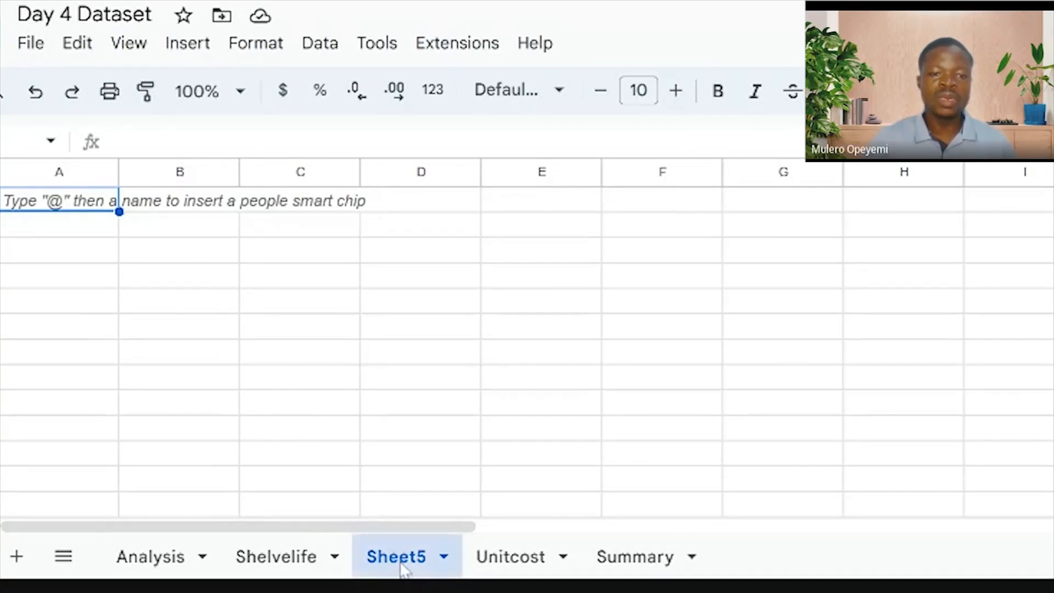
Delete the extra Sheet5 and return to the Analysis sheet
right_click(424, 549)
left_click(477, 147)
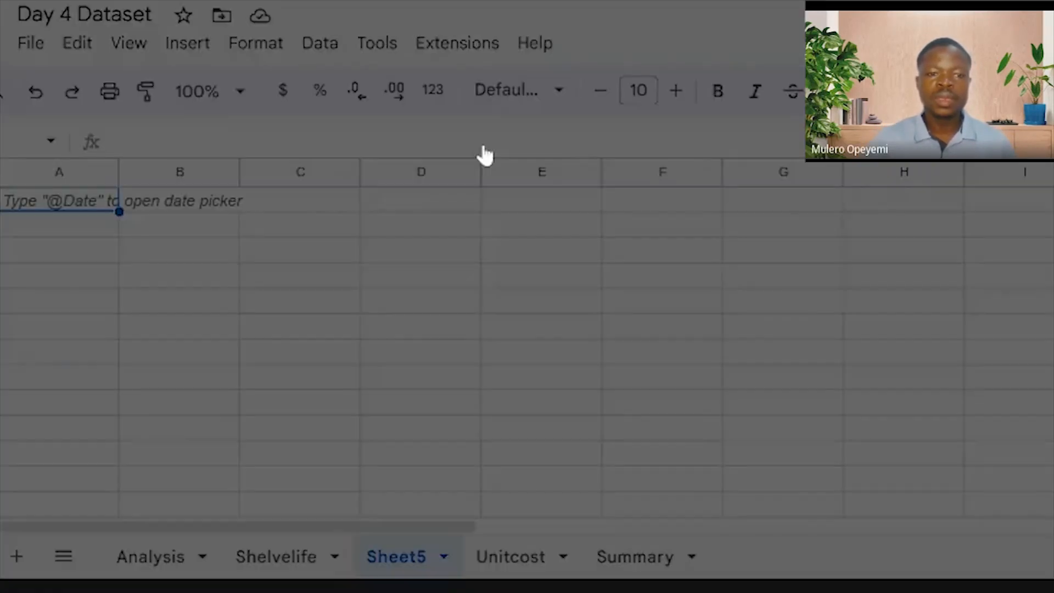
left_click(892, 337)
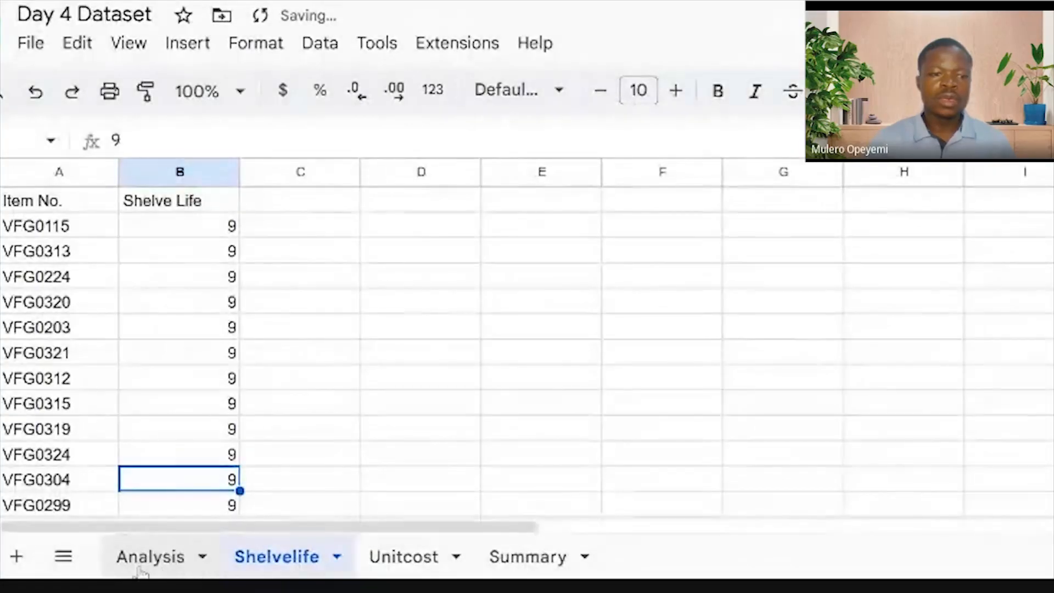
left_click(181, 559)
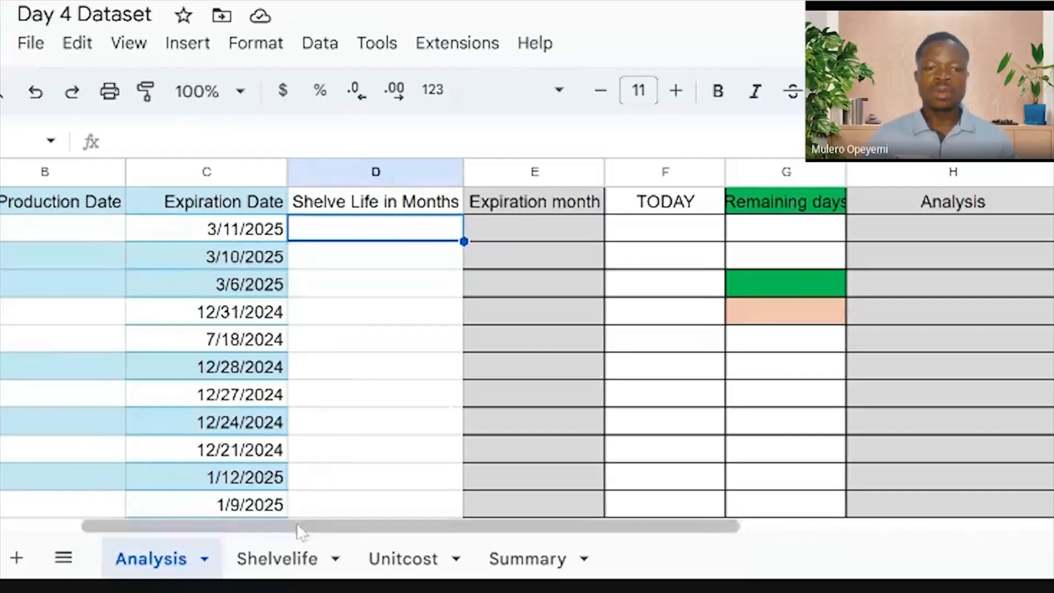
Go to the Shelvelife sheet and select all of its cells
left_click(293, 565)
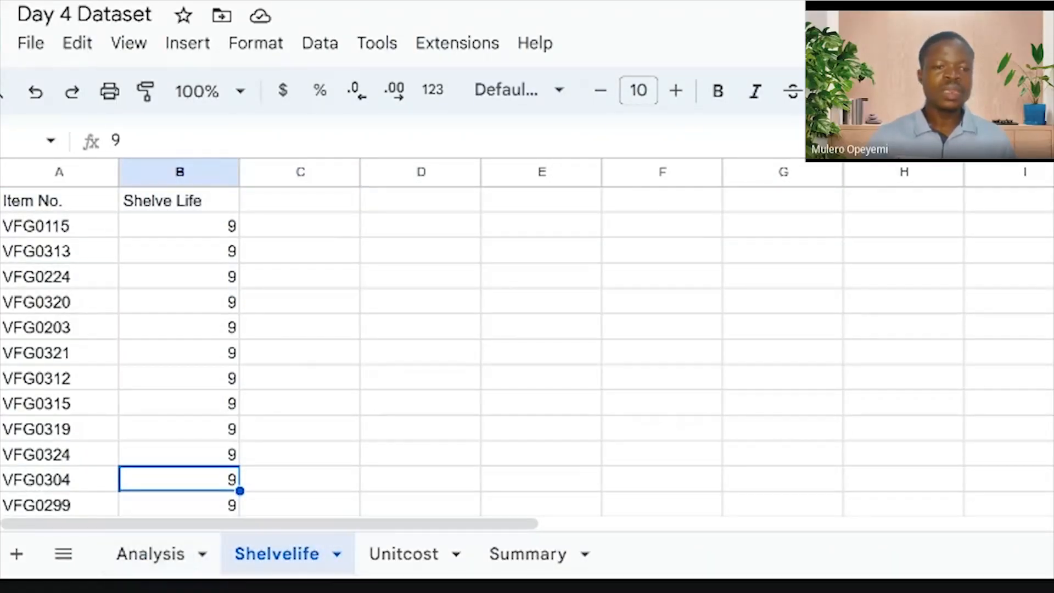
left_click(148, 565)
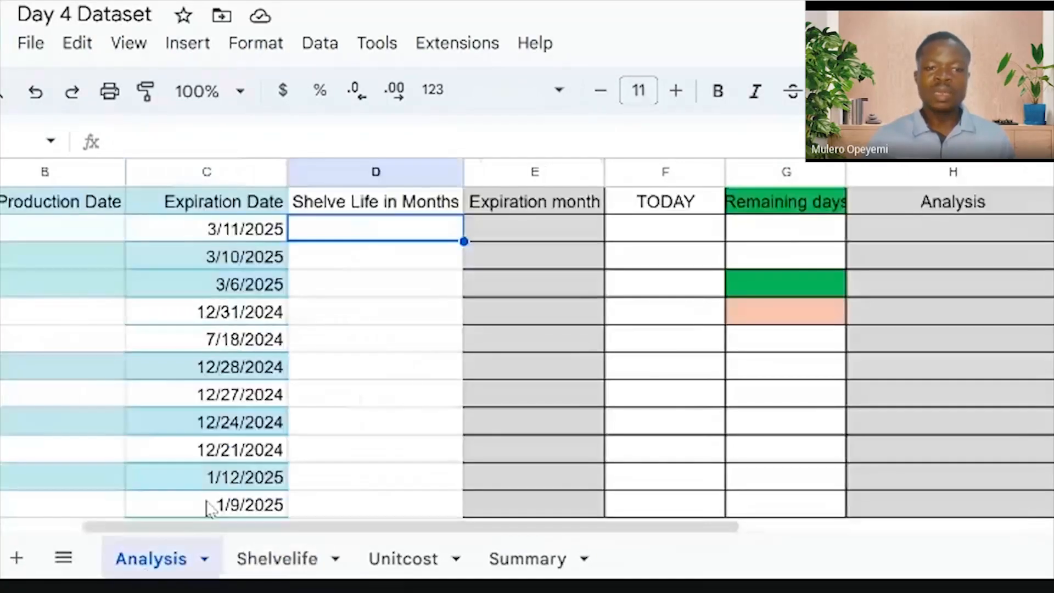
left_click(277, 559)
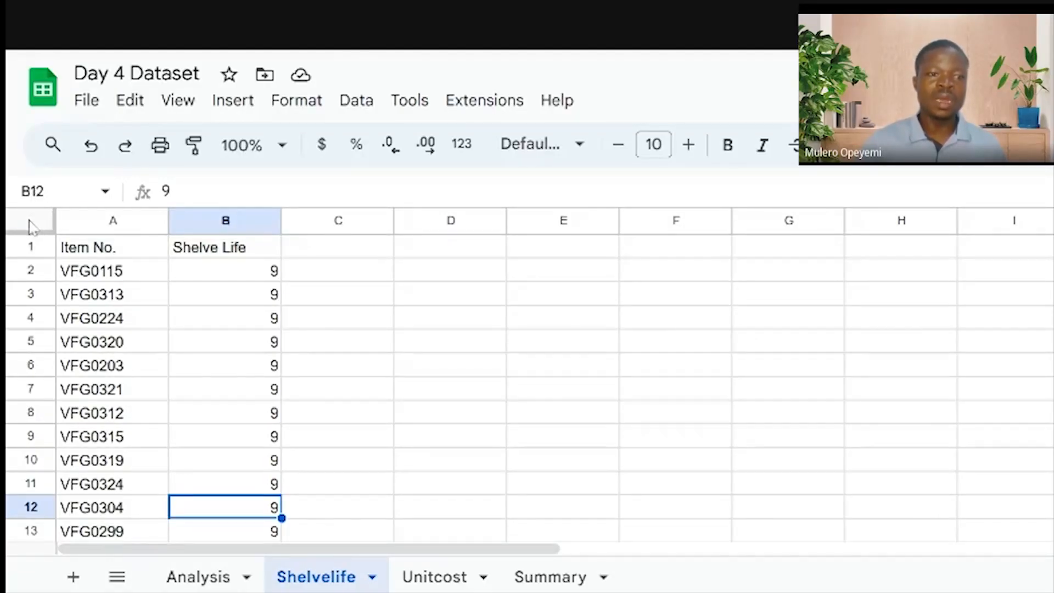
left_click(30, 222)
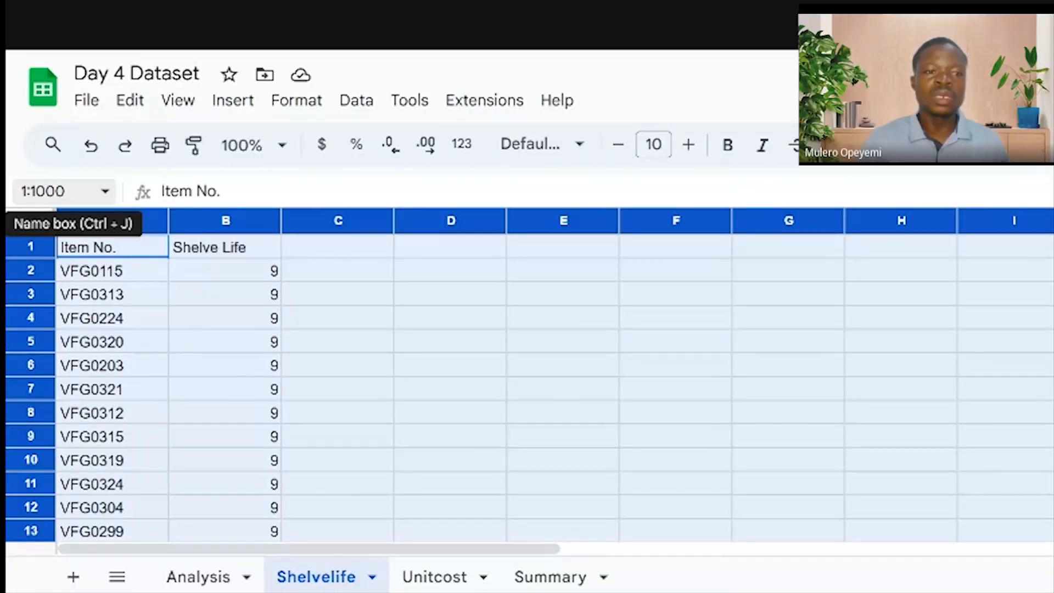
Name the selected Shelvelife range SHELVE in the Name box
left_click(55, 191)
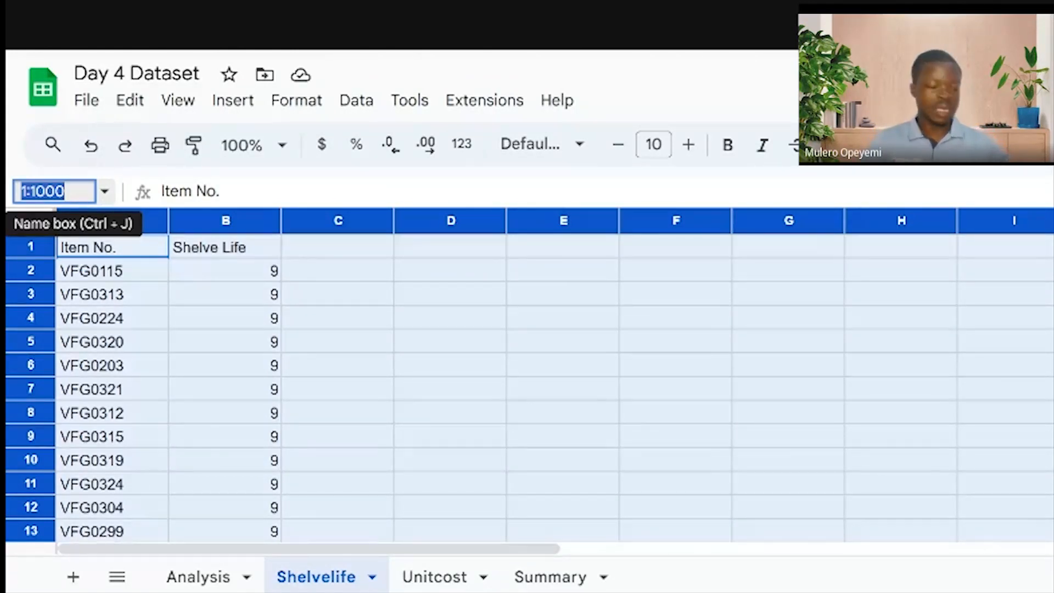
type("SH")
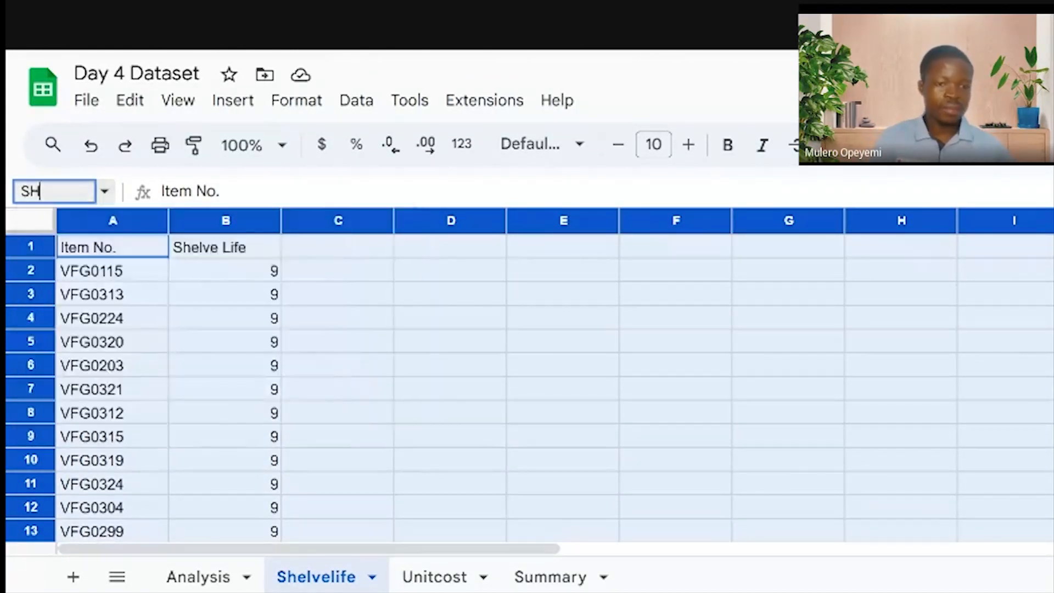
type("ELVE")
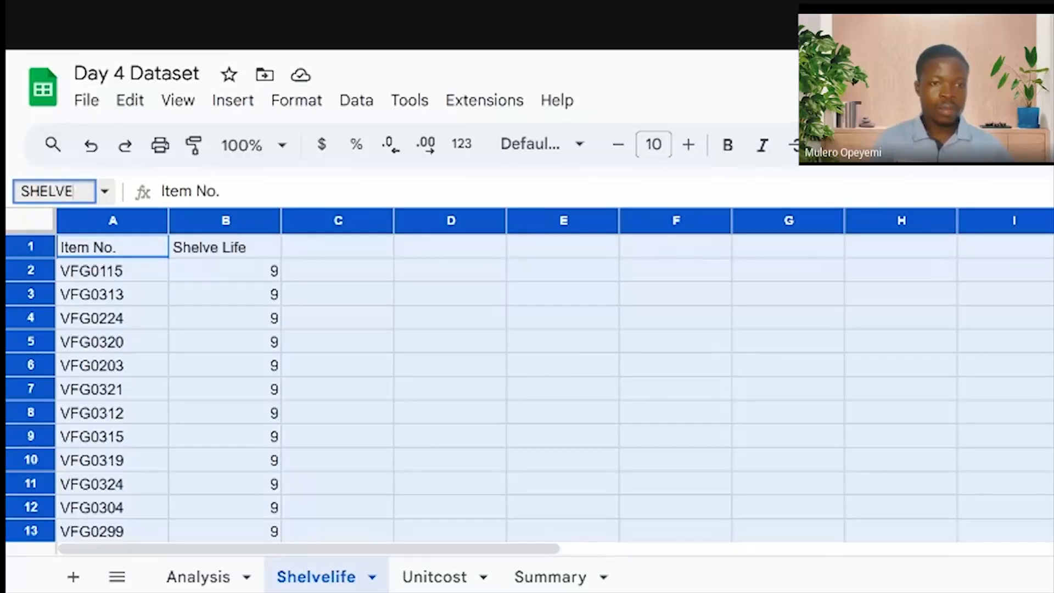
key("Return")
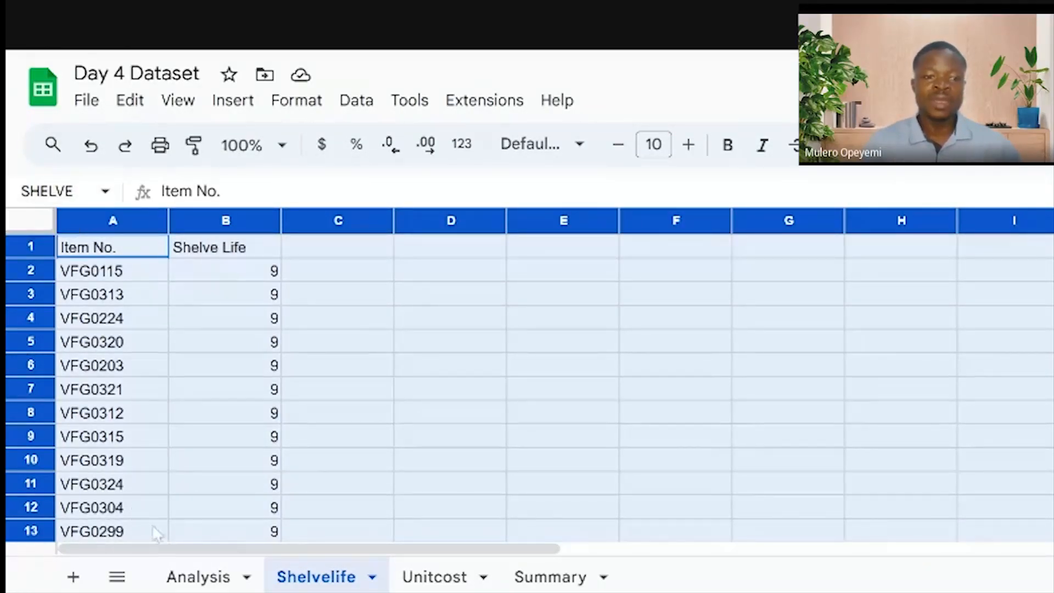
Check the Shelvelife sheet once more, then return to the Analysis sheet
left_click(192, 577)
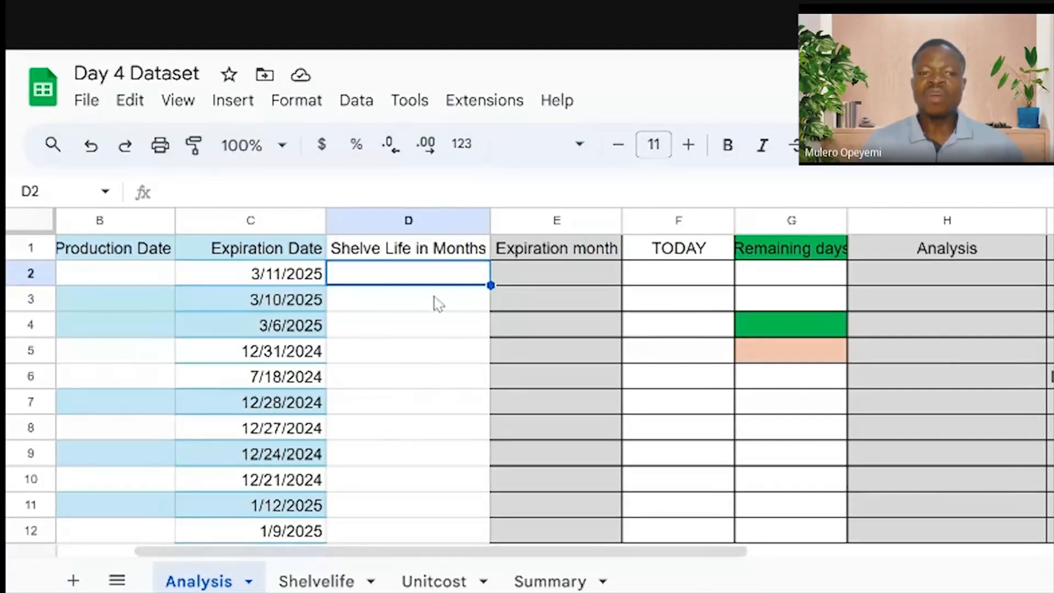
left_click(322, 582)
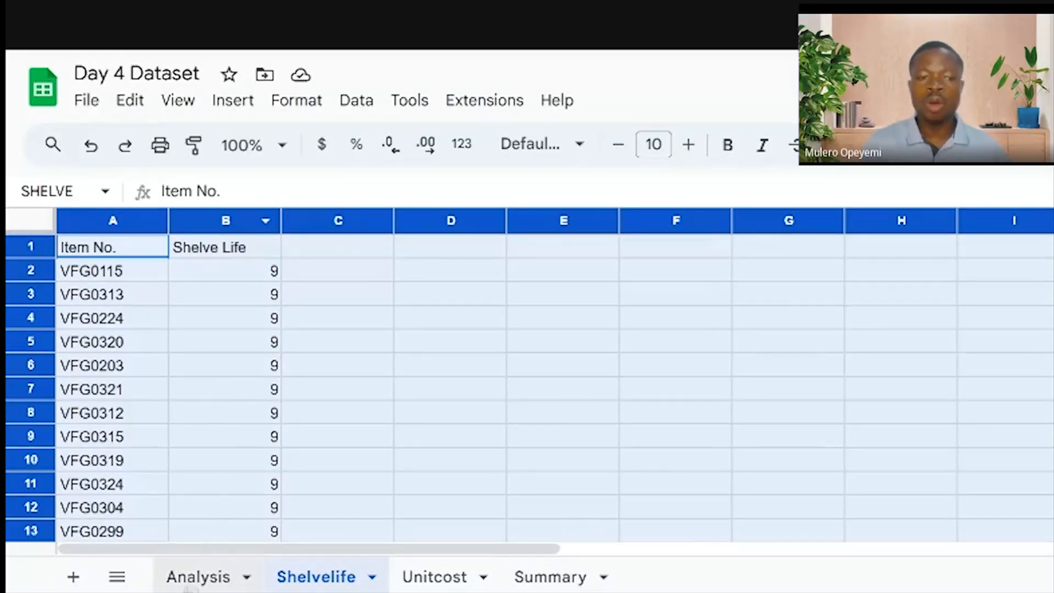
left_click(194, 579)
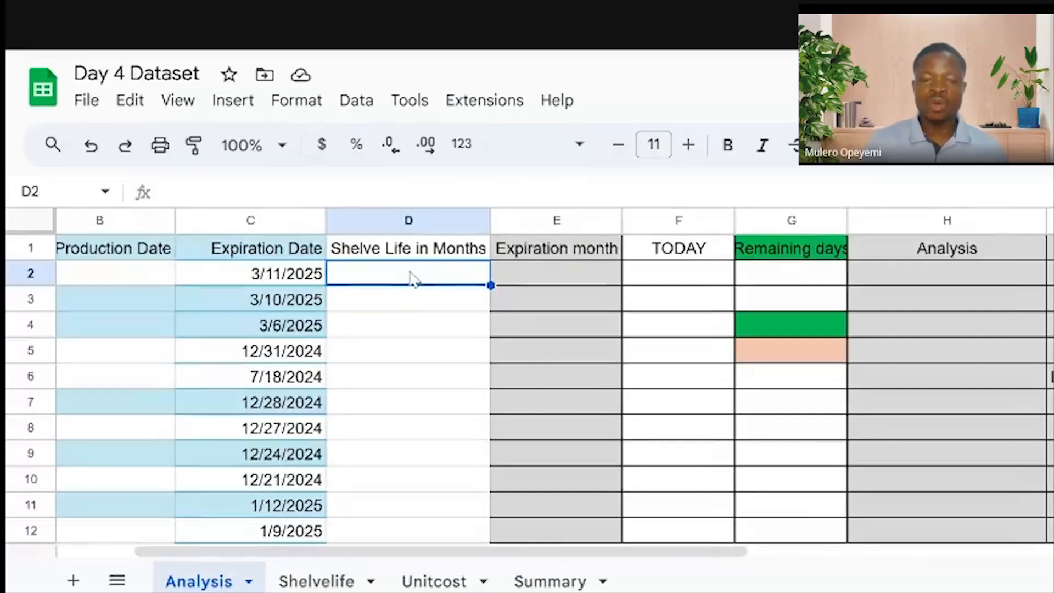
Begin a VLOOKUP in D2 with A2's item number as the lookup value
type("=VLO")
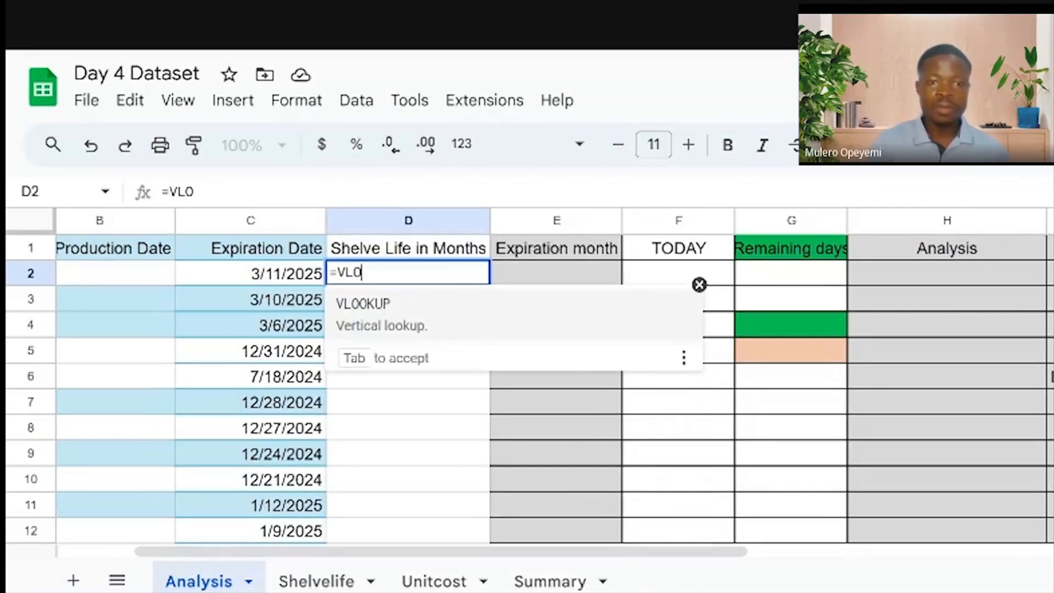
left_click(424, 313)
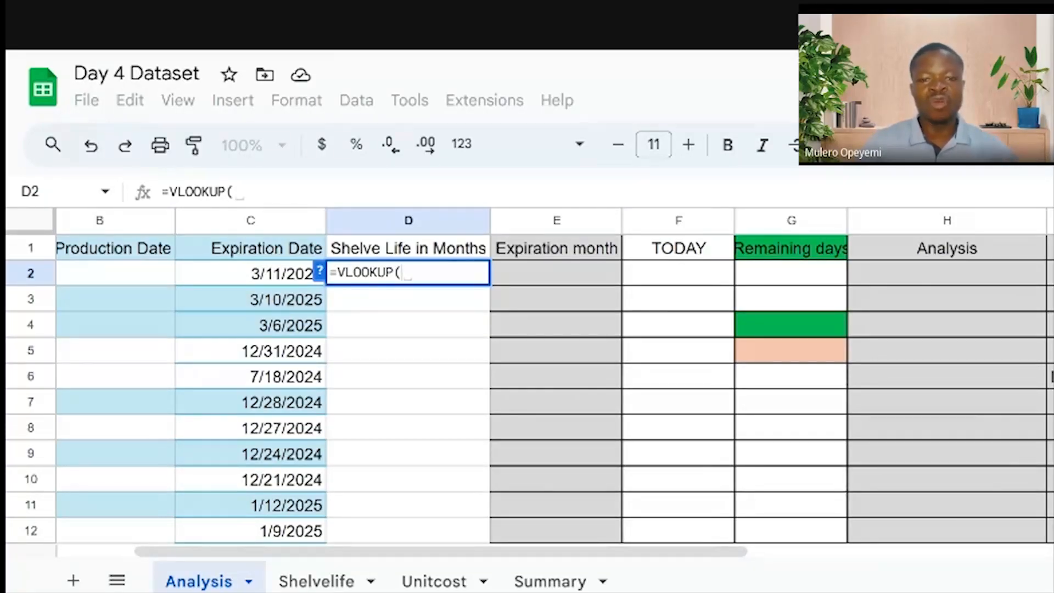
left_click_drag(593, 551, 425, 530)
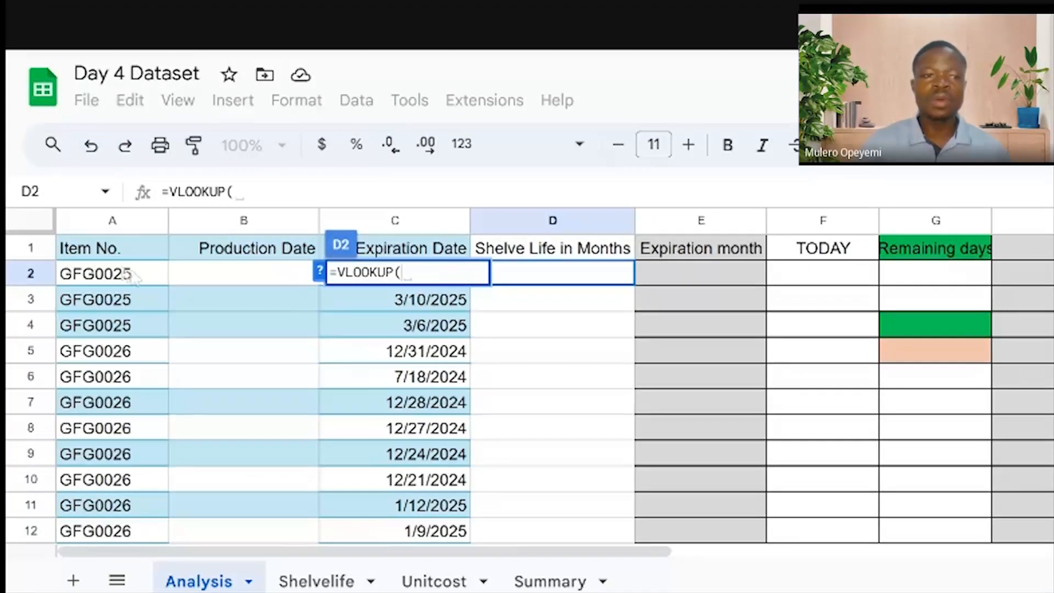
left_click(89, 277)
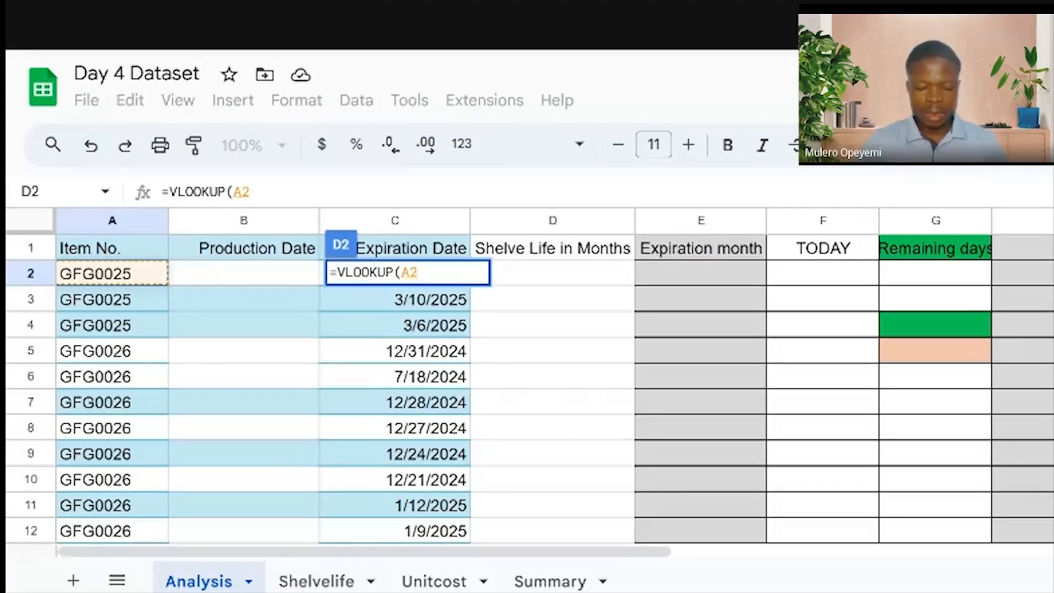
type(",")
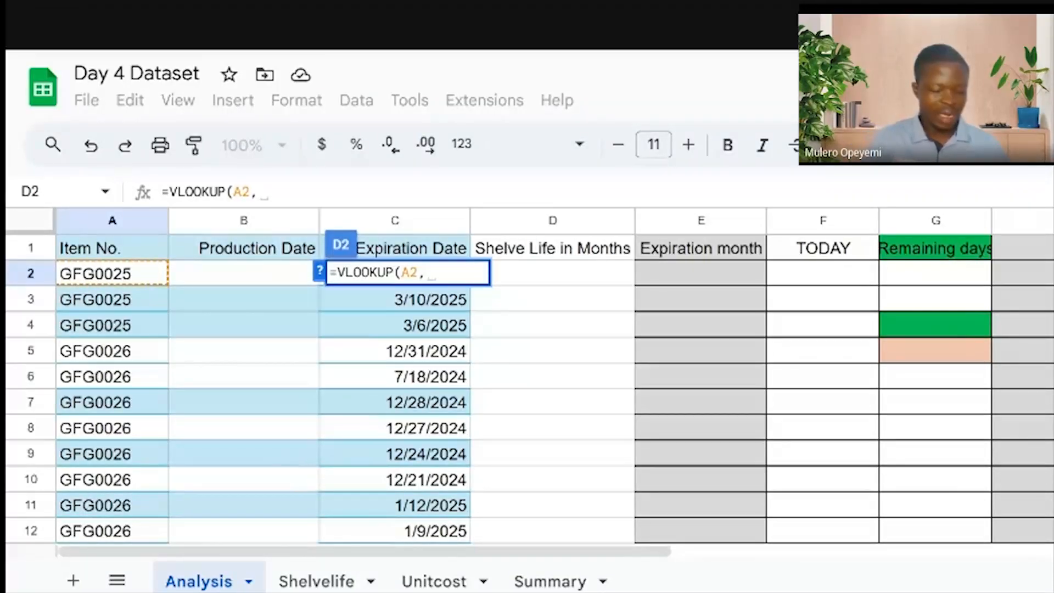
Extend D2's formula to =VLOOKUP(A2,SHELVE,2,TRUE, using the SHELVE range and column 2
type("SHELVE")
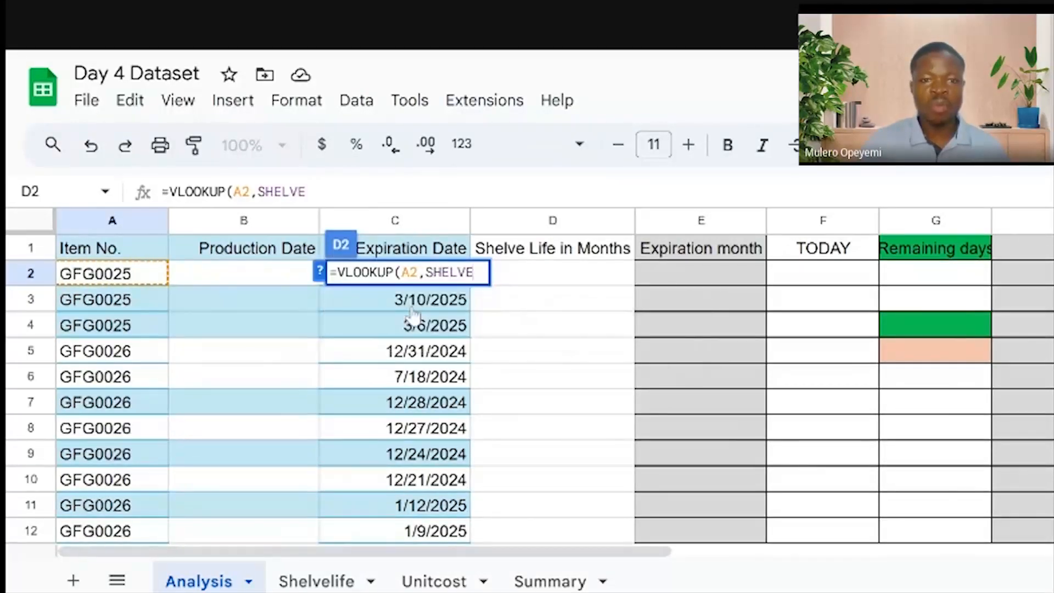
left_click(409, 314)
type(",")
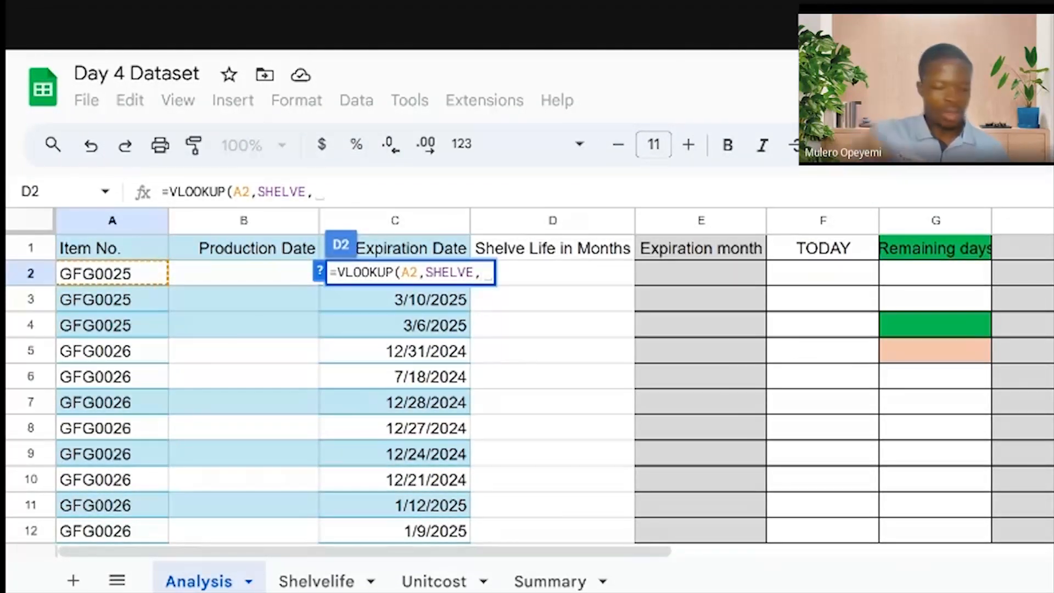
type("2")
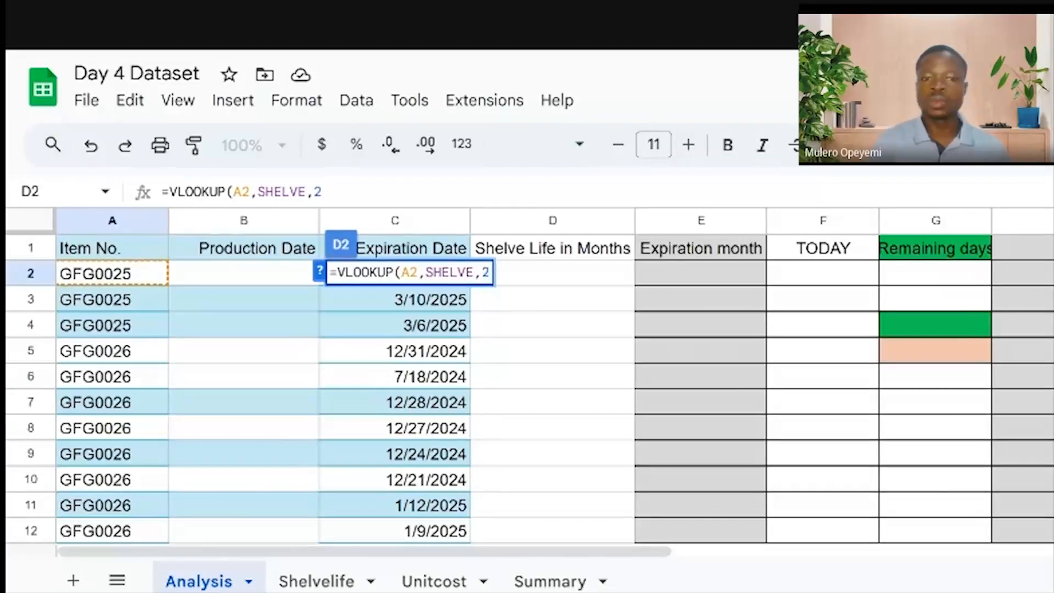
type(",")
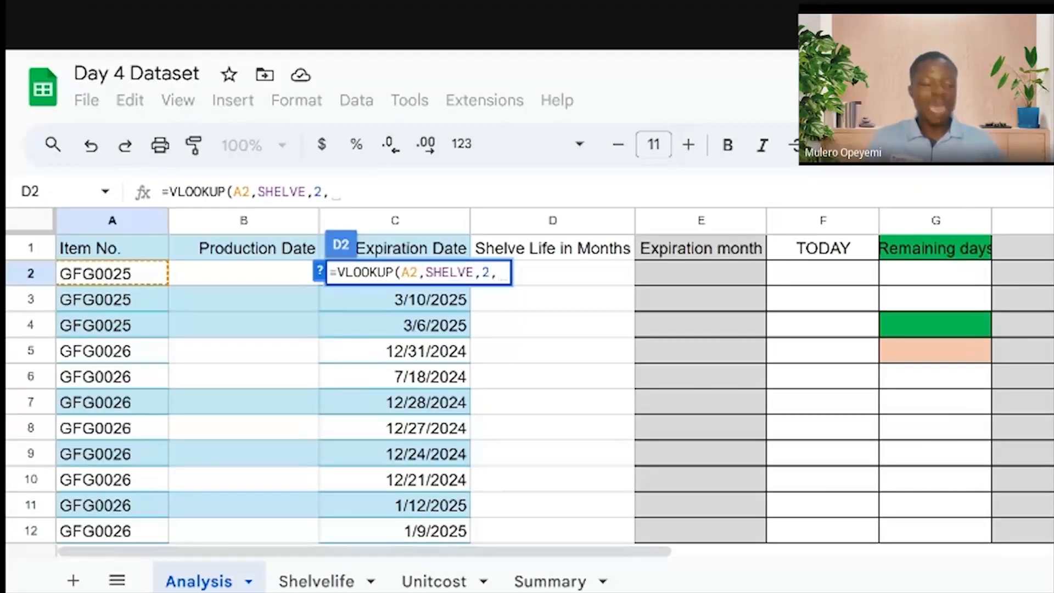
type("TR")
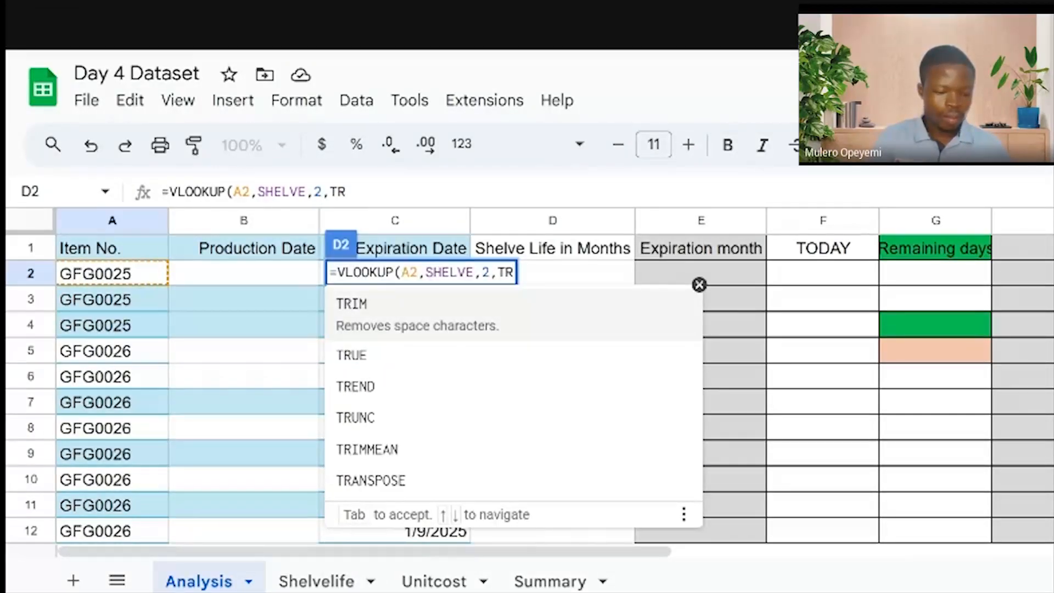
type("UE")
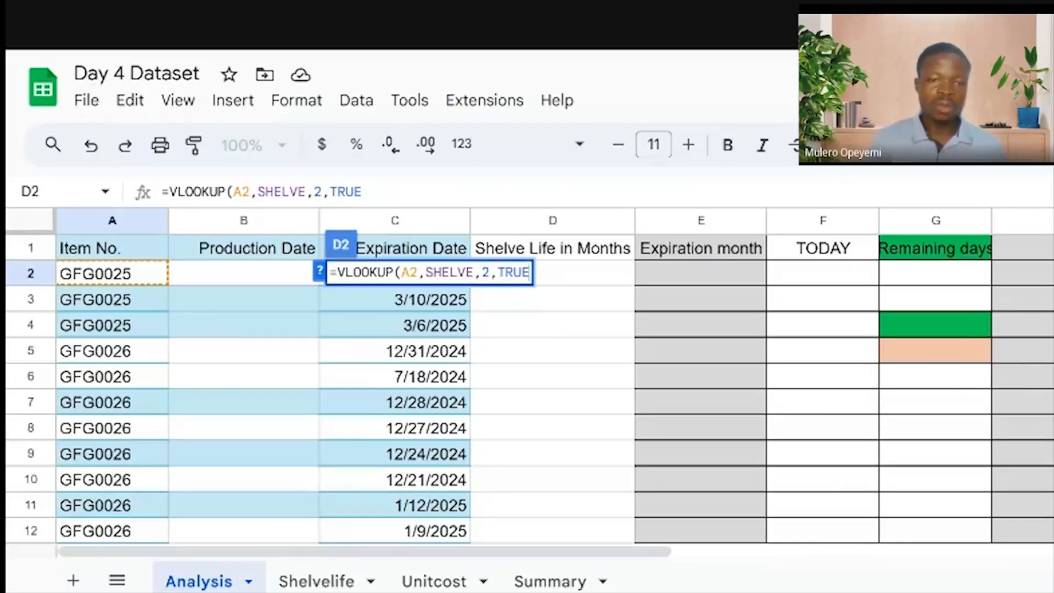
Change TRUE to FALSE and commit =VLOOKUP(A2,SHELVE,2,FALSE) in D2, returning 6
key("BackSpace")
key("BackSpace")
key("BackSpace")
key("BackSpace")
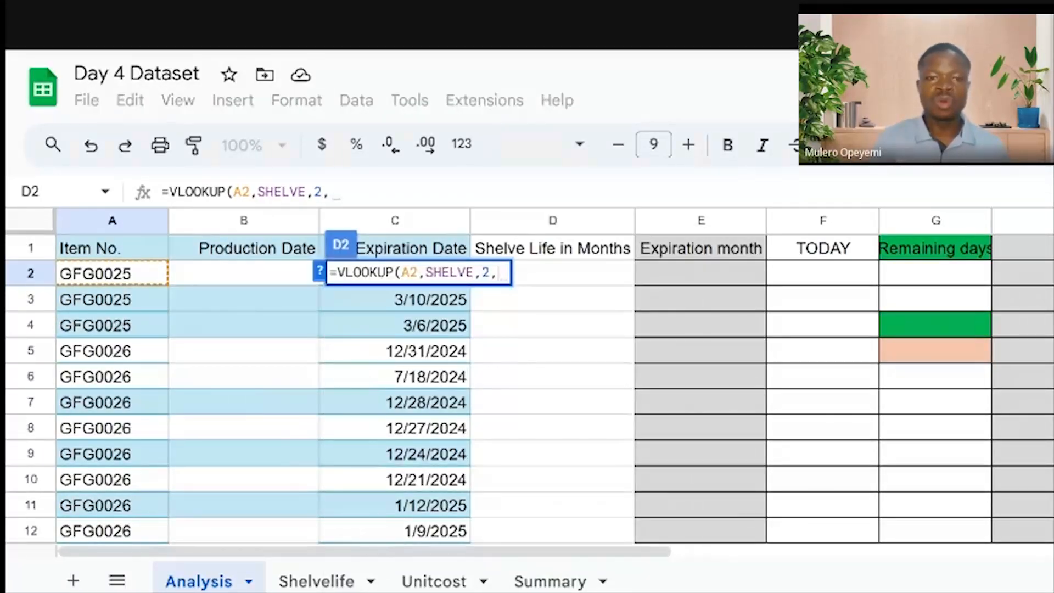
type("FALSE")
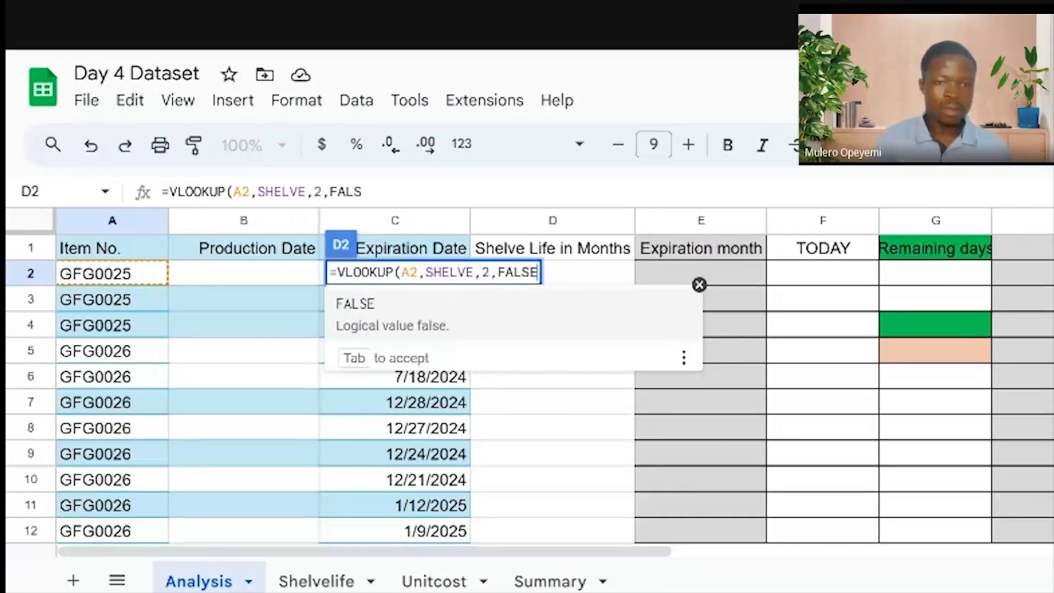
type(")")
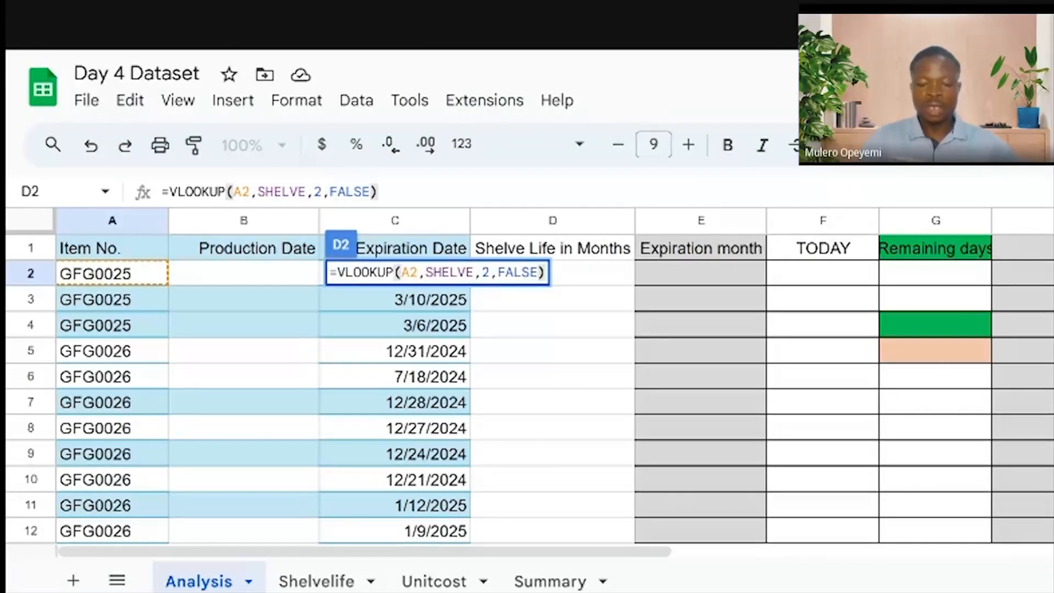
key("BackSpace")
key("BackSpace")
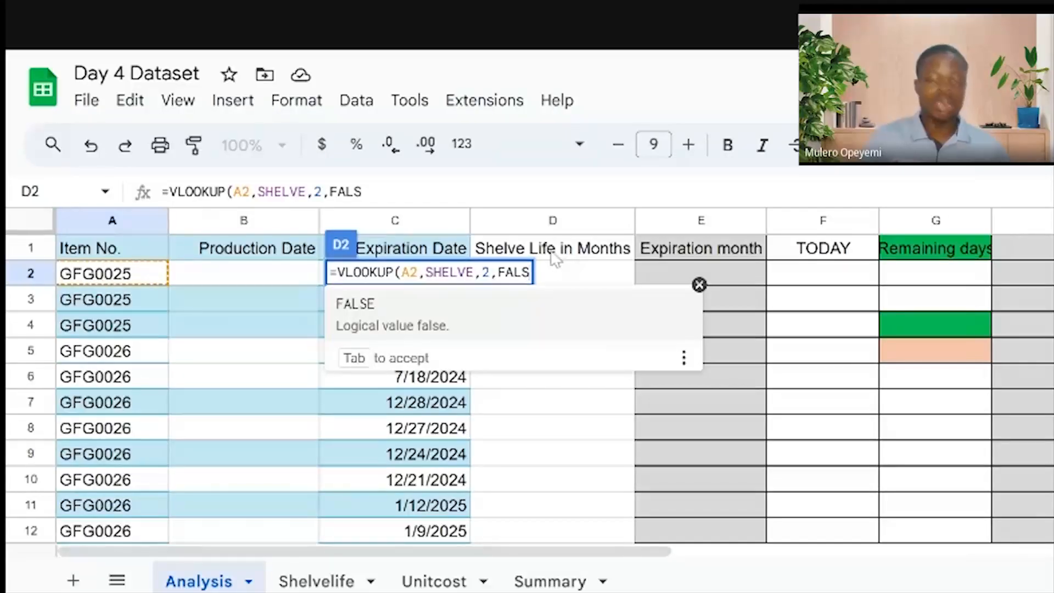
key("Tab")
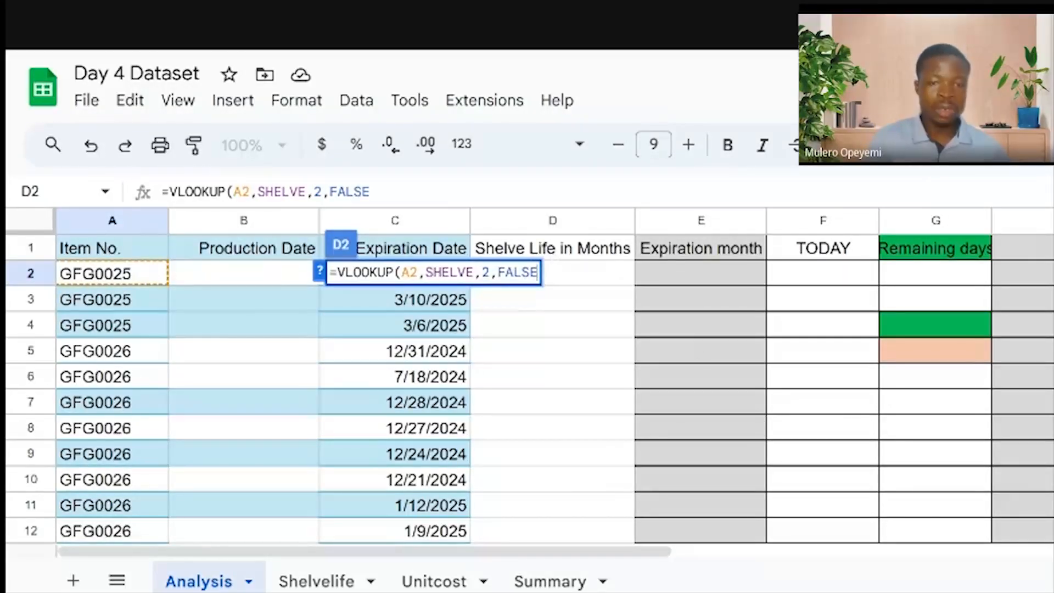
type(")")
key("Return")
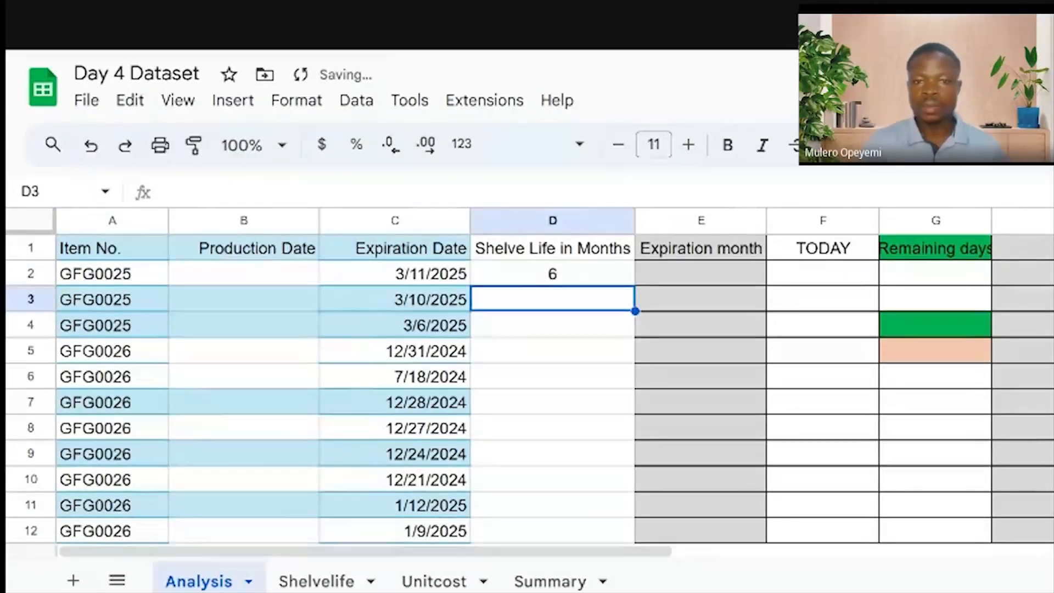
left_click(557, 277)
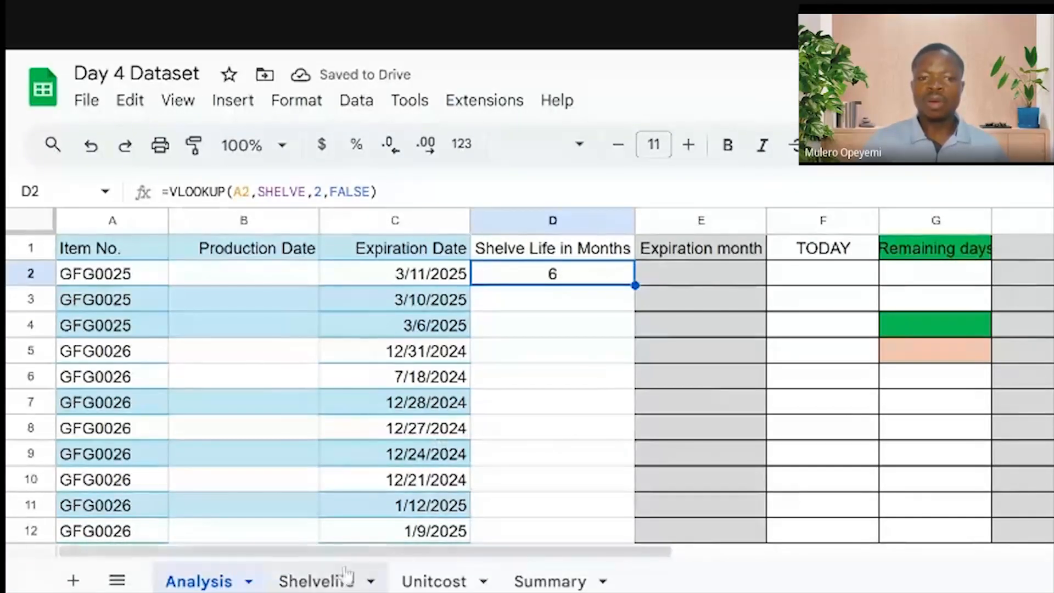
left_click(324, 581)
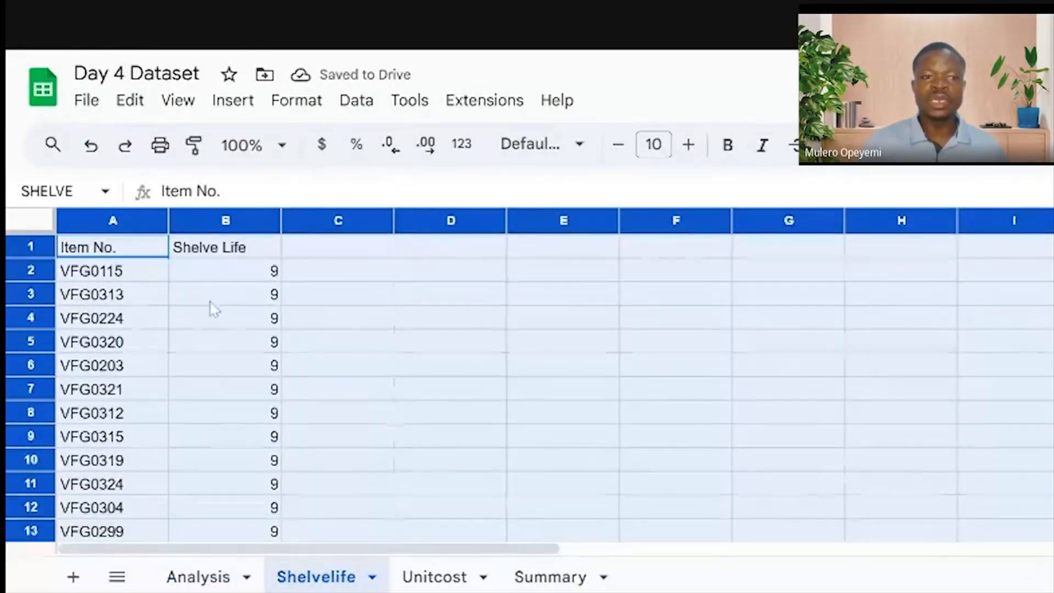
left_click(199, 579)
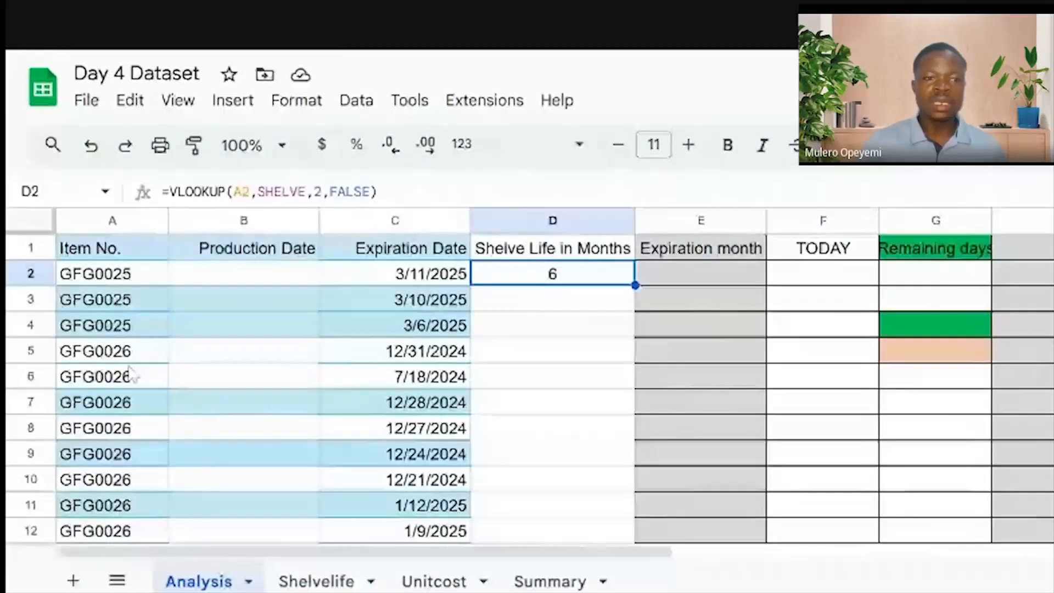
left_click(324, 581)
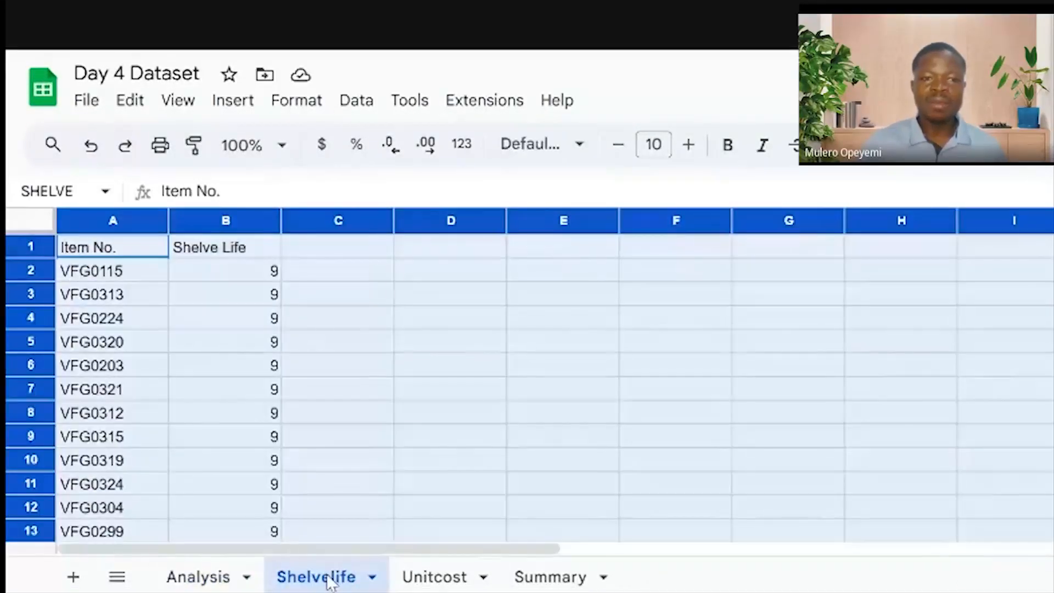
scroll(185, 342, "down", 10)
scroll(185, 341, "down", 4)
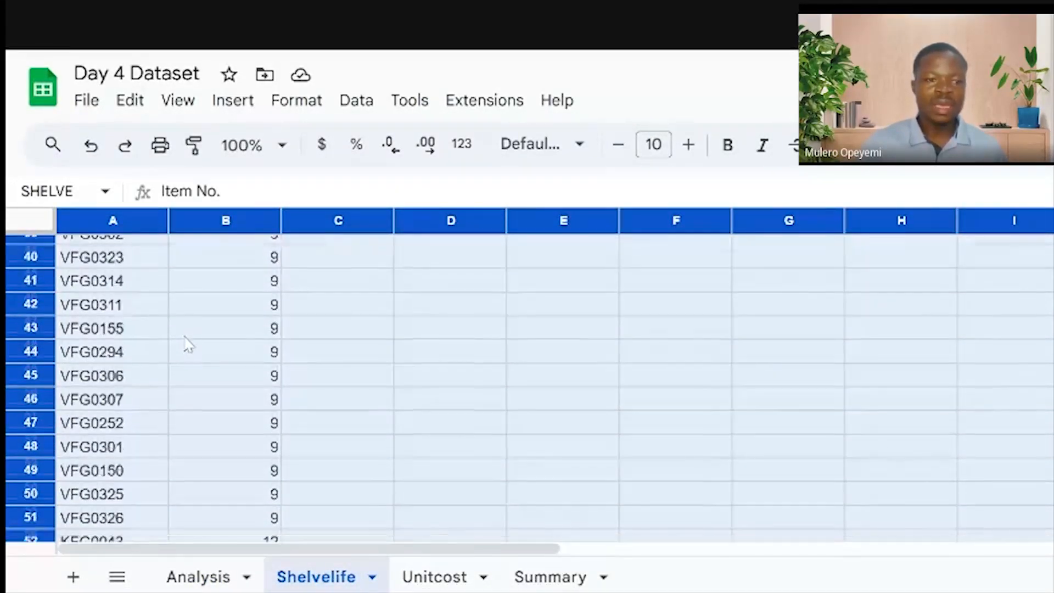
scroll(124, 390, "up", 5)
scroll(125, 388, "up", 4)
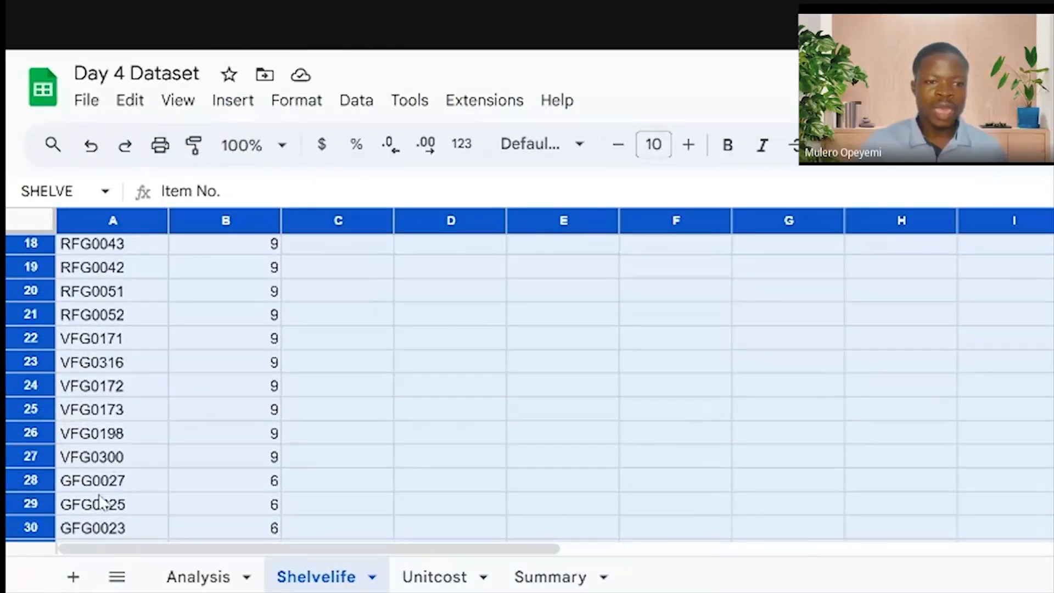
left_click(87, 506)
left_click(261, 504)
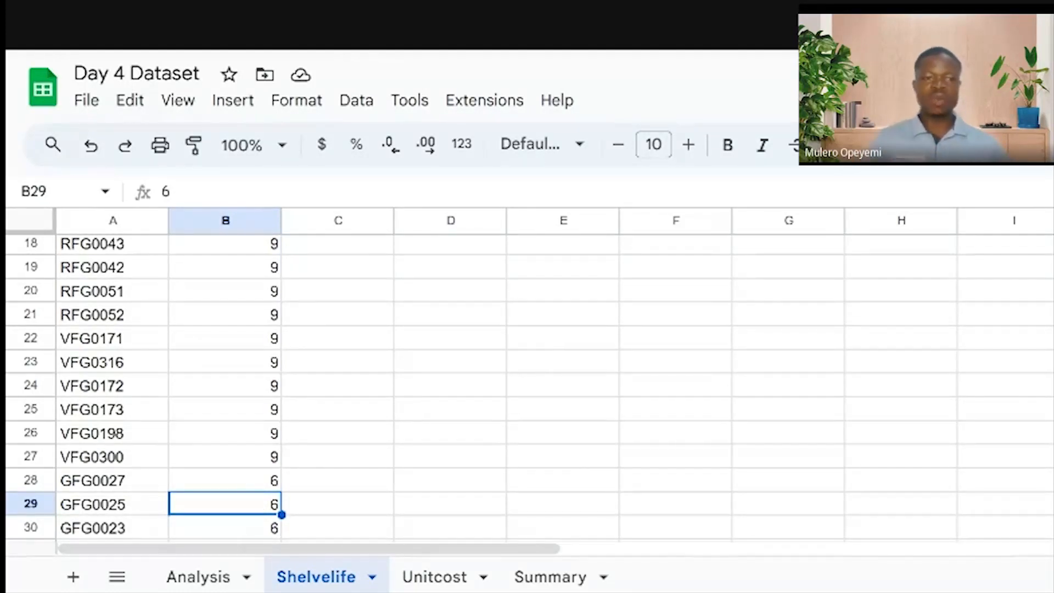
left_click(190, 576)
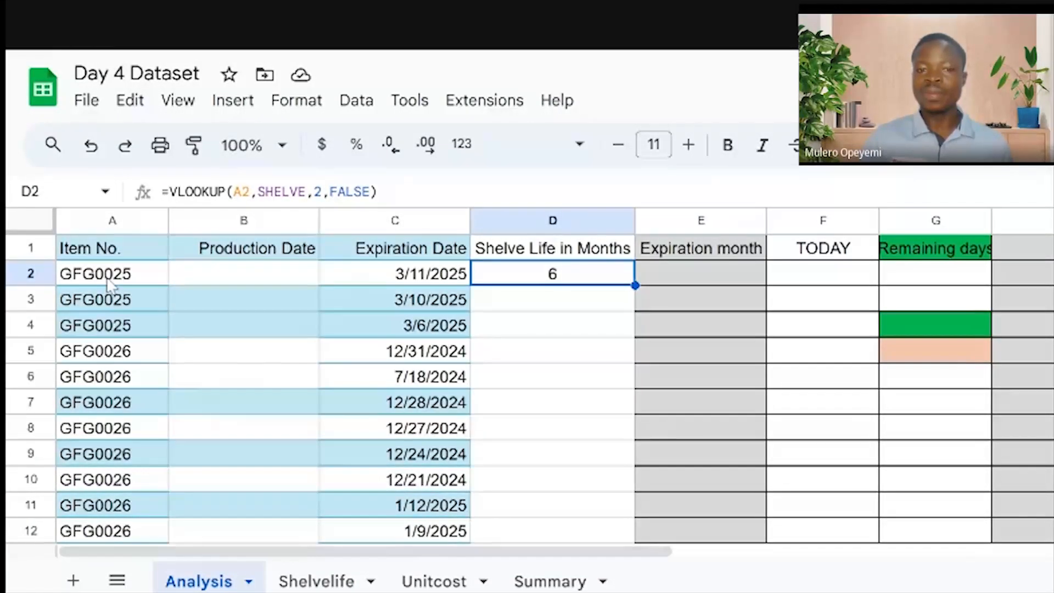
left_click(330, 581)
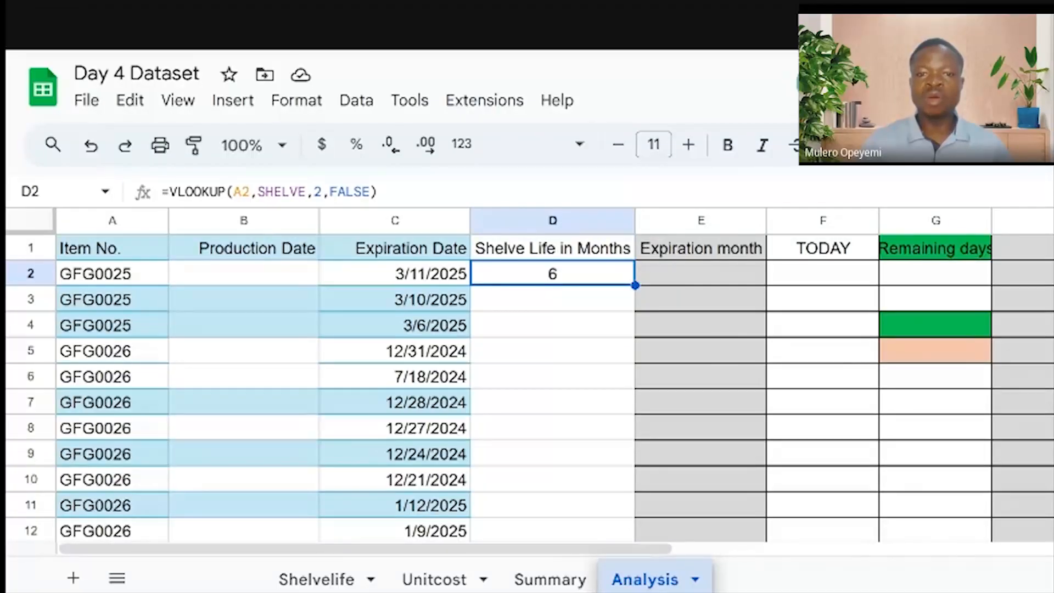
double_click(635, 285)
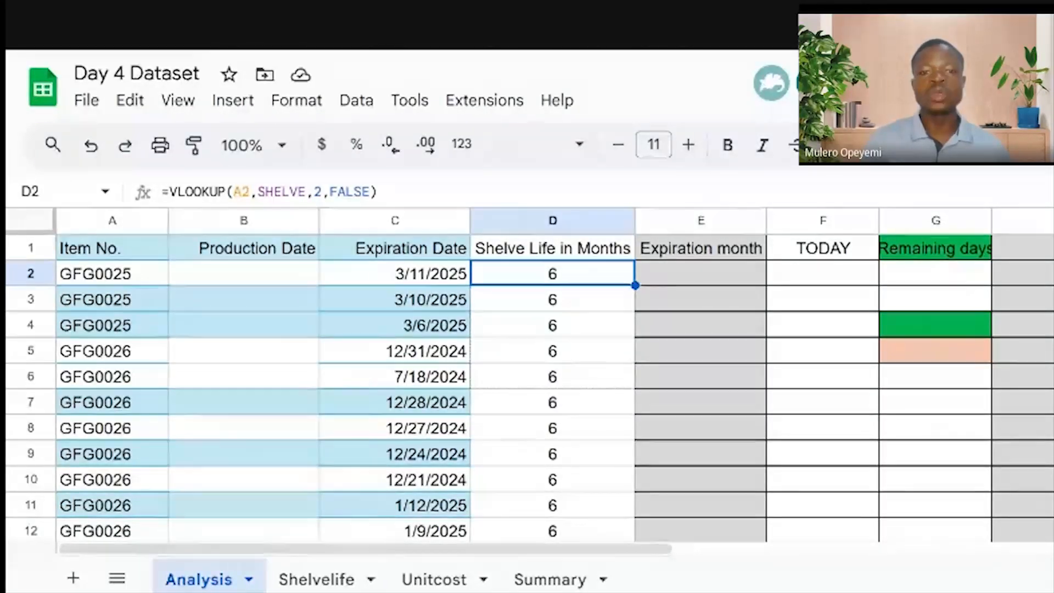
Select the first filled shelf-life cells in column D
left_click(617, 376, "shift")
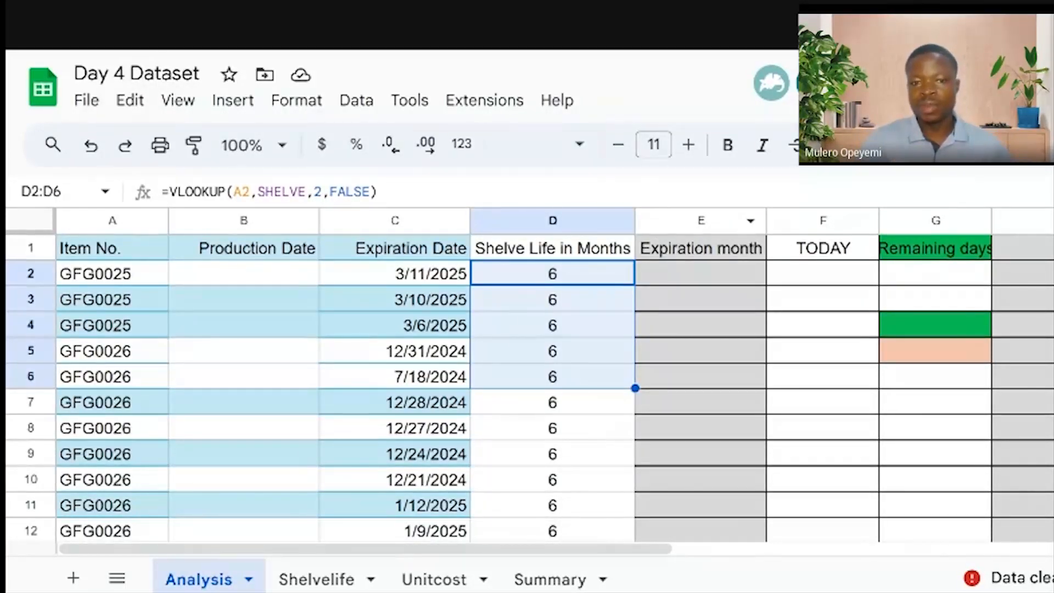
Switch to the Shelvelife sheet to check the shelf-life values
left_click(333, 583)
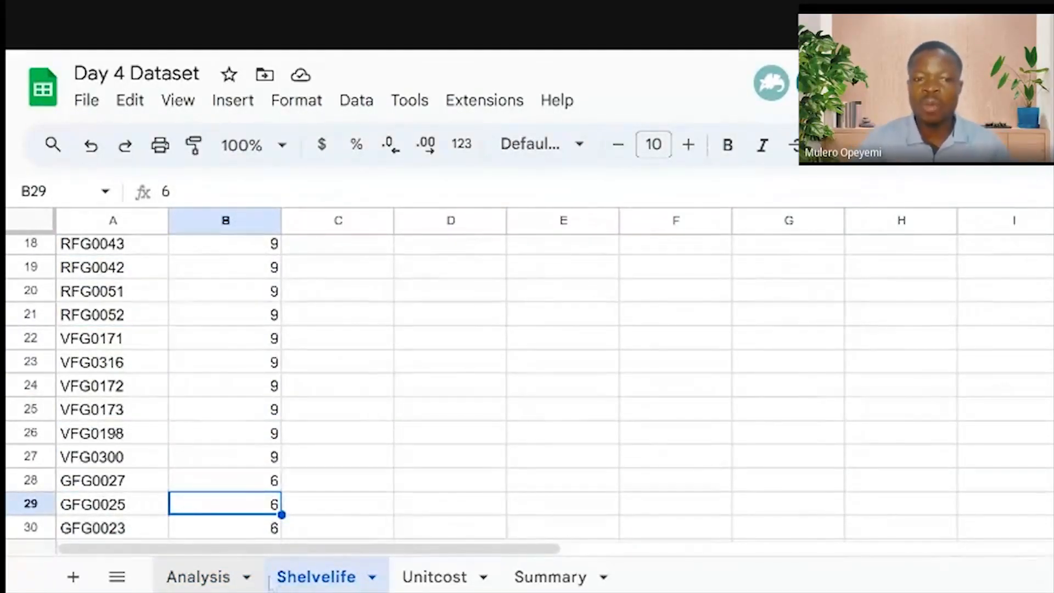
Return from Shelvelife to the Analysis sheet, where Shelve Life in Months now shows 6
left_click(221, 584)
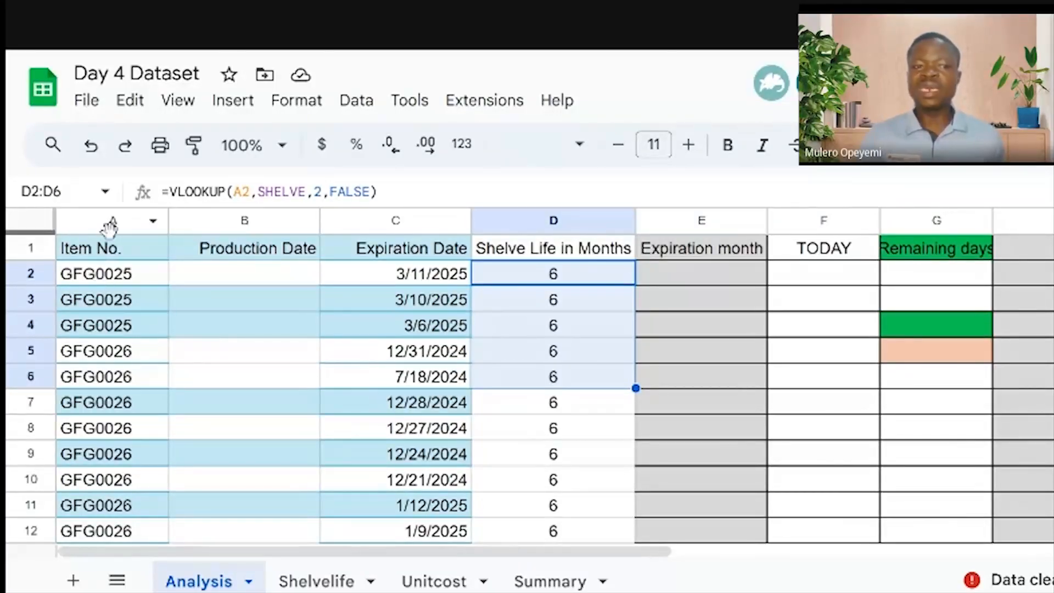
left_click(103, 276)
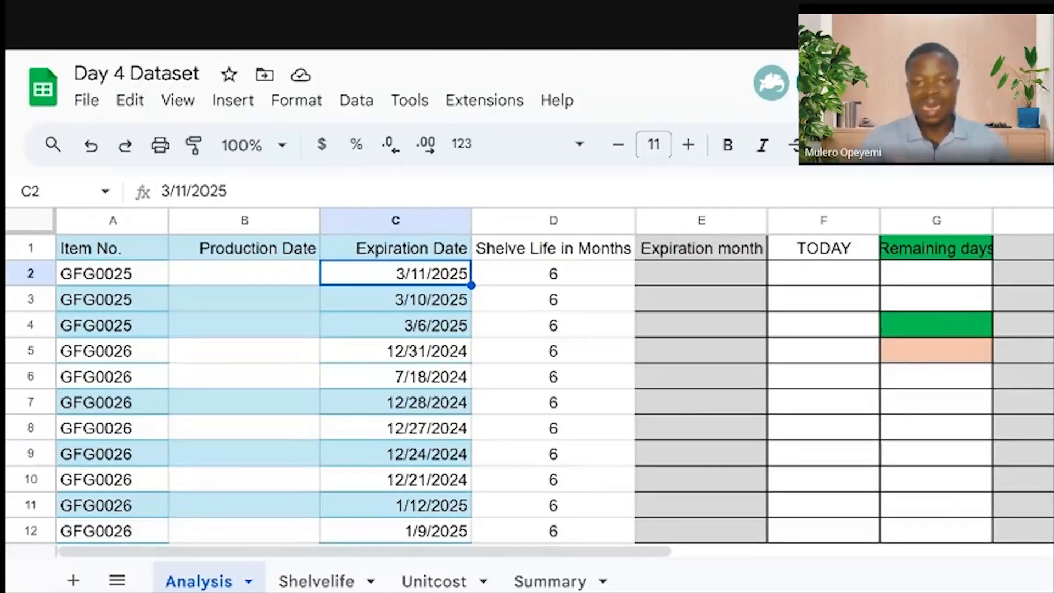
left_click(695, 273)
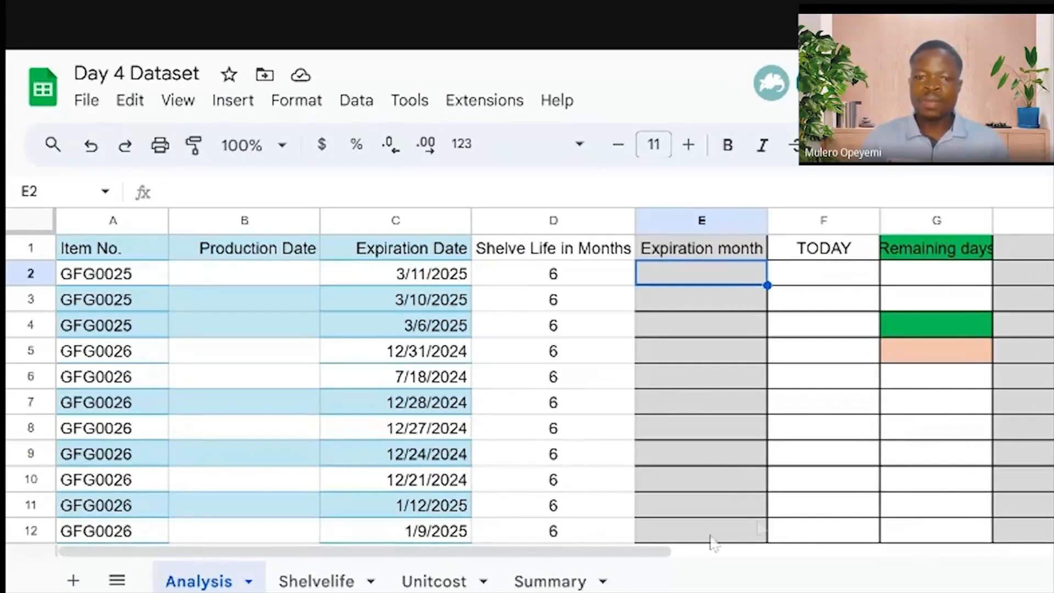
left_click_drag(537, 554, 783, 551)
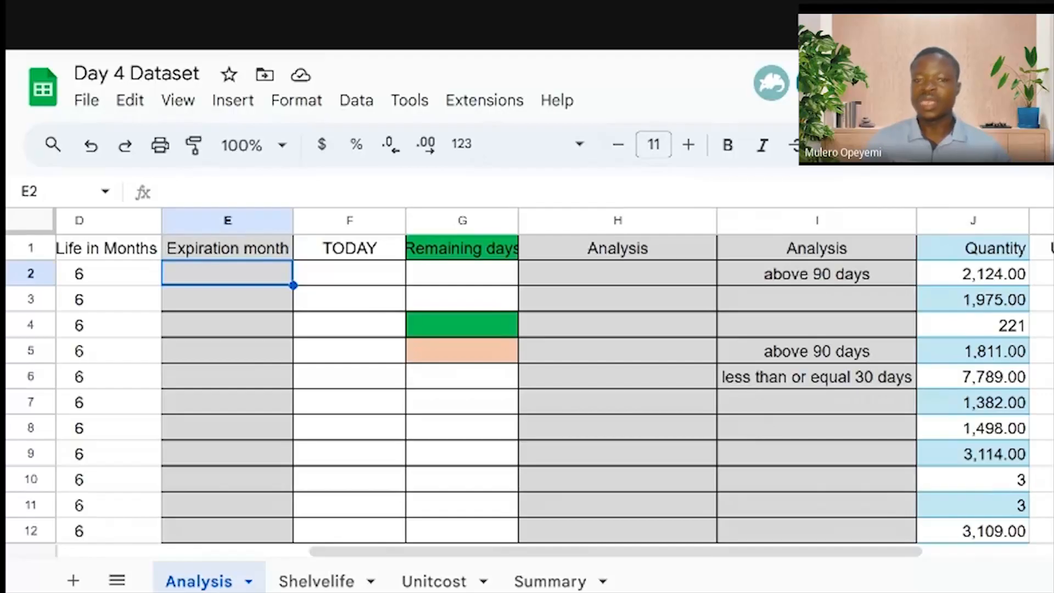
left_click(621, 255)
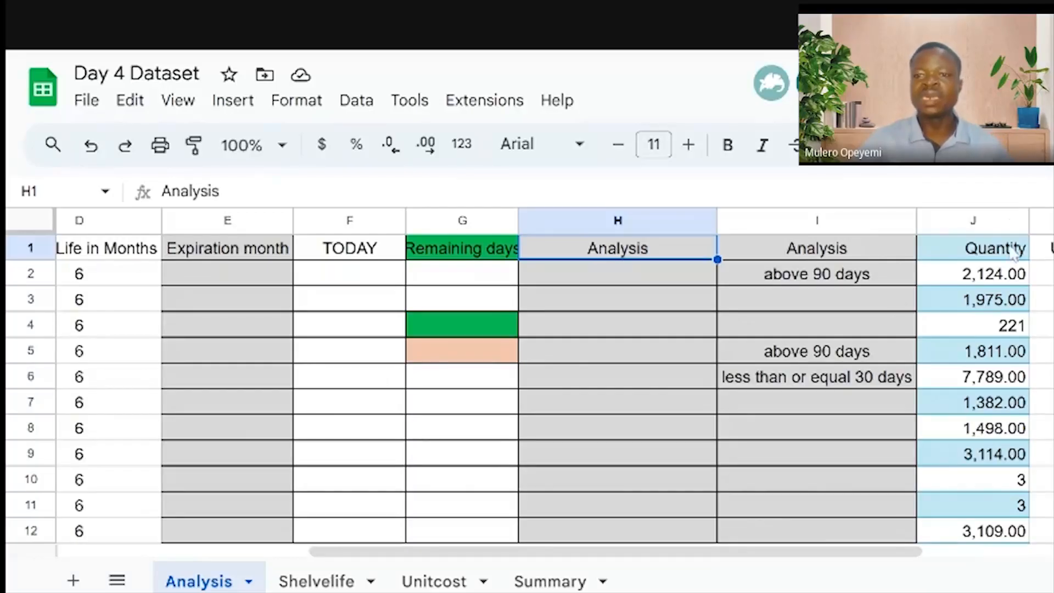
left_click(997, 281)
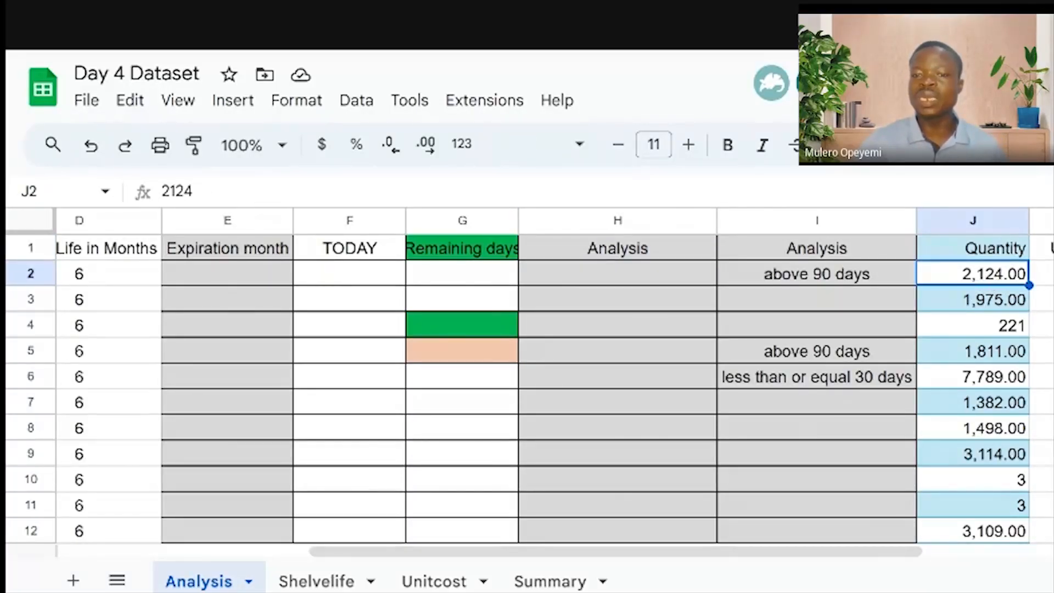
left_click_drag(860, 550, 605, 550)
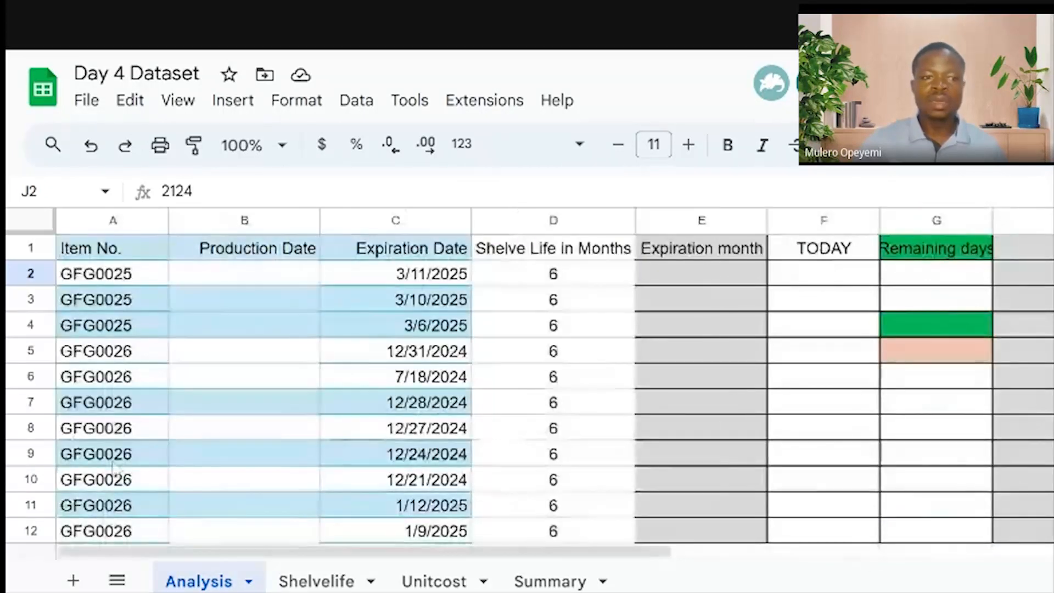
left_click(108, 281)
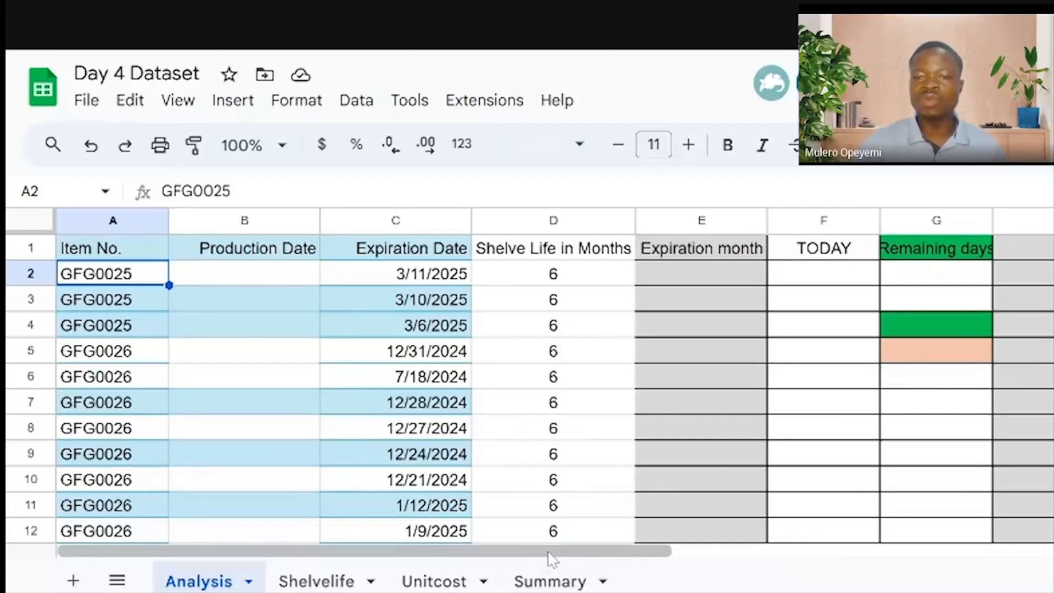
left_click_drag(549, 552, 890, 551)
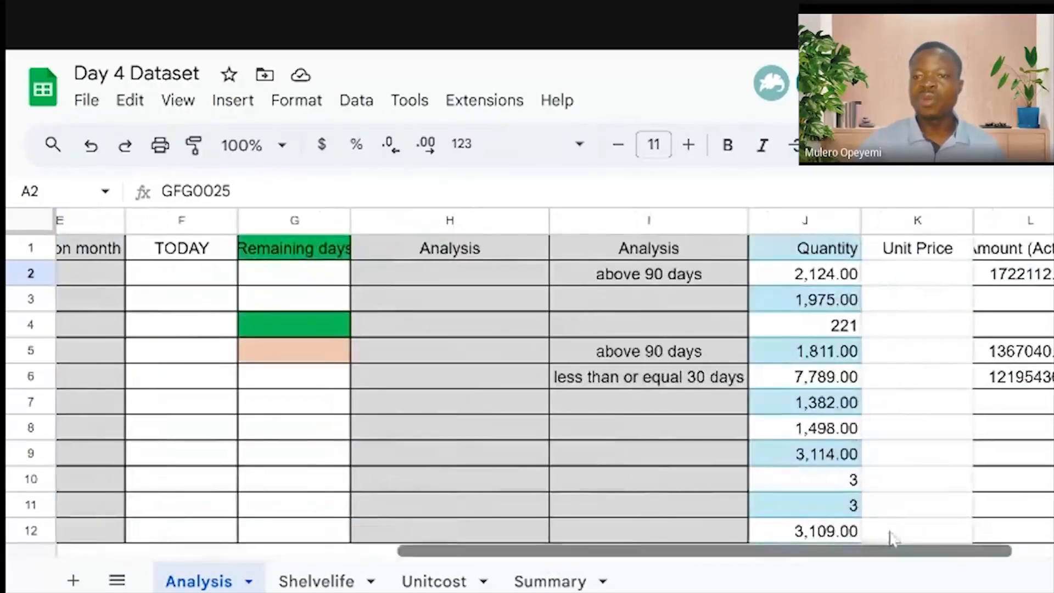
left_click(833, 279)
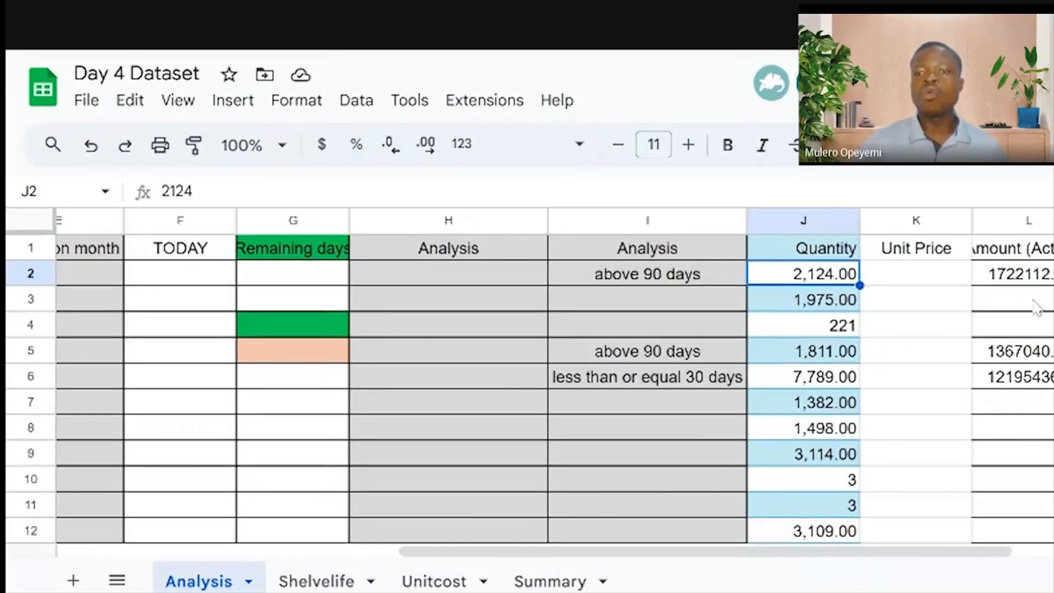
left_click(1024, 276)
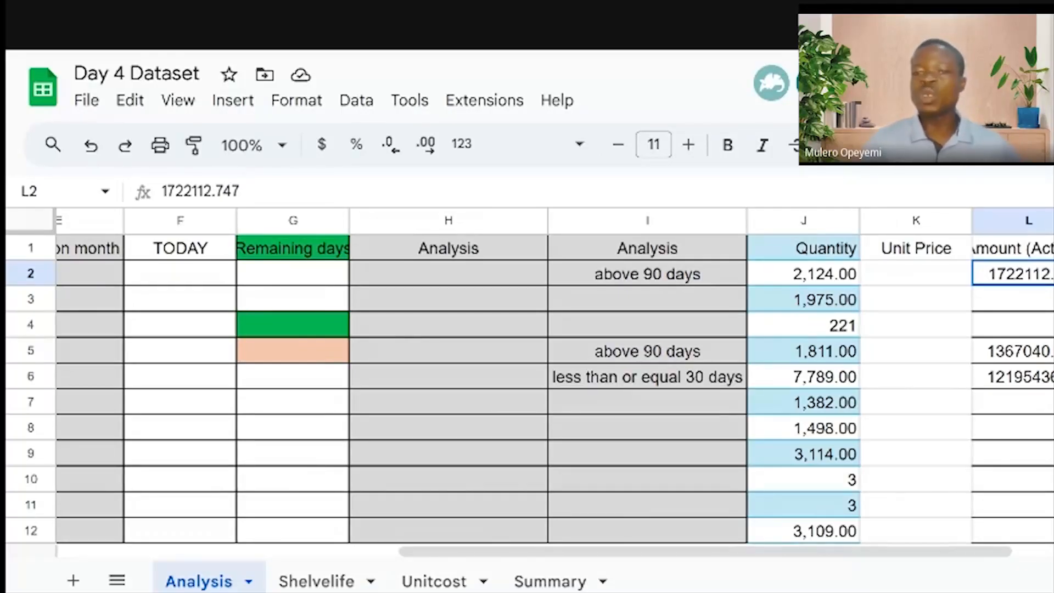
left_click(917, 276)
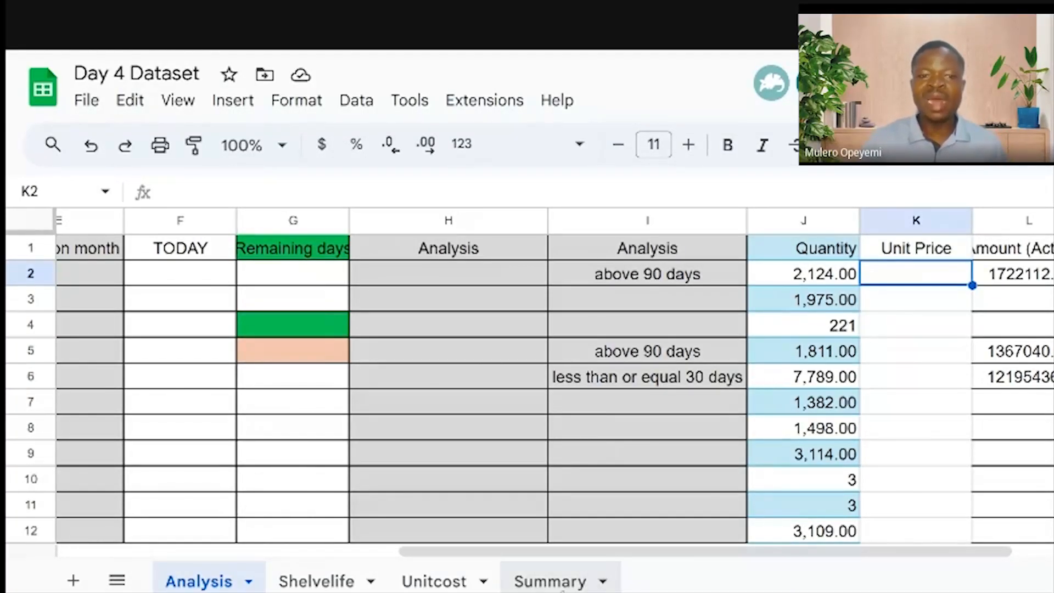
left_click(562, 585)
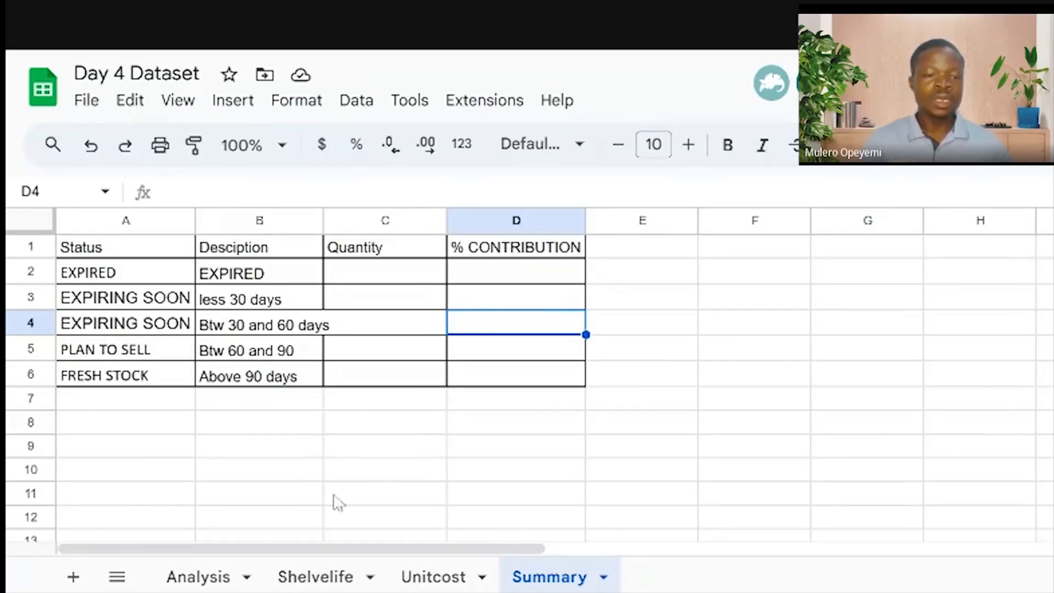
left_click(212, 575)
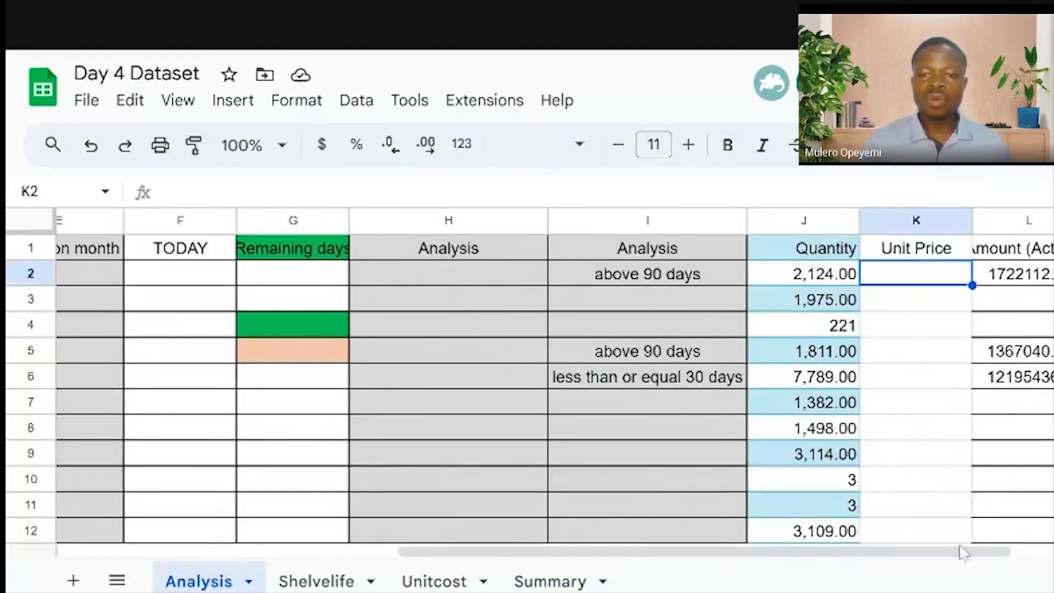
left_click_drag(907, 551, 565, 552)
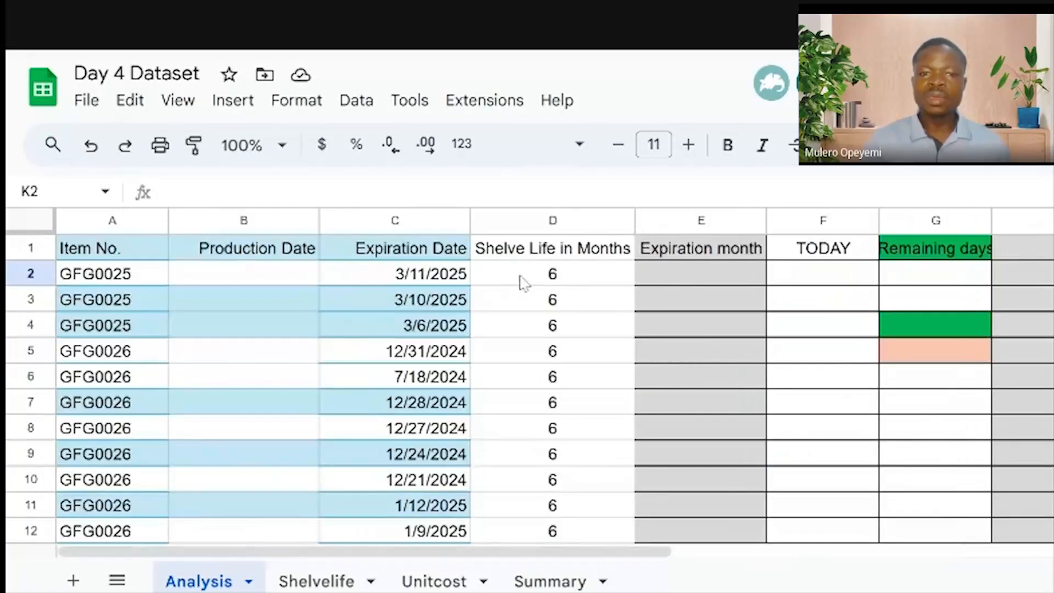
left_click(535, 277)
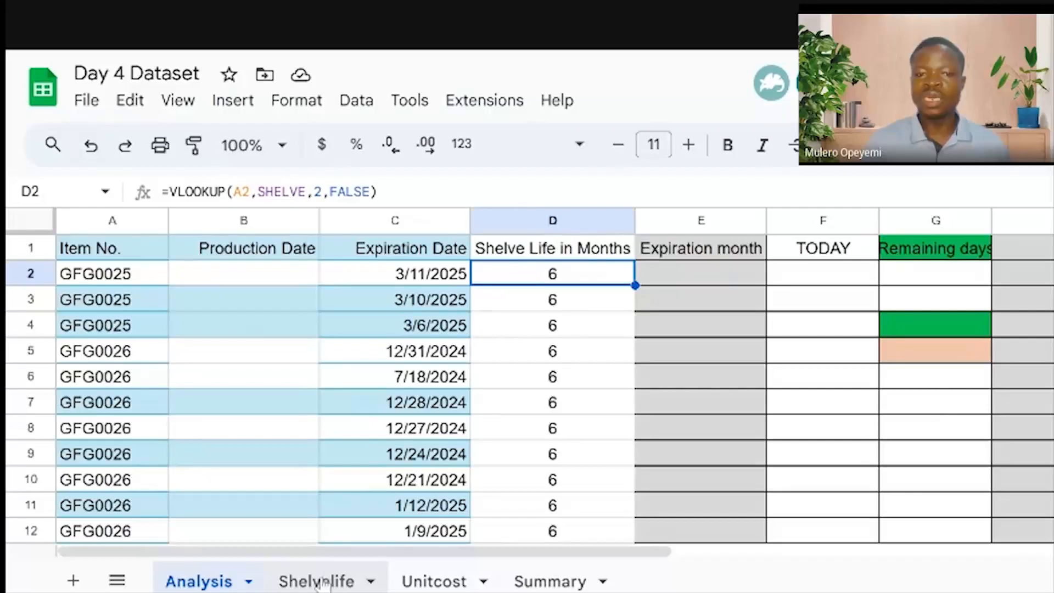
left_click_drag(561, 552, 868, 553)
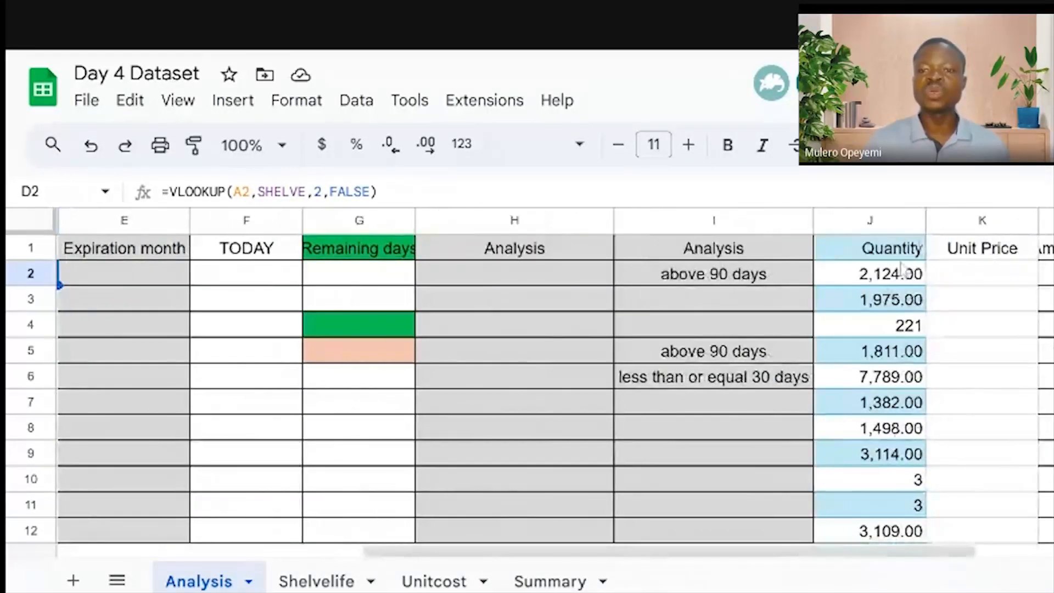
left_click(965, 279)
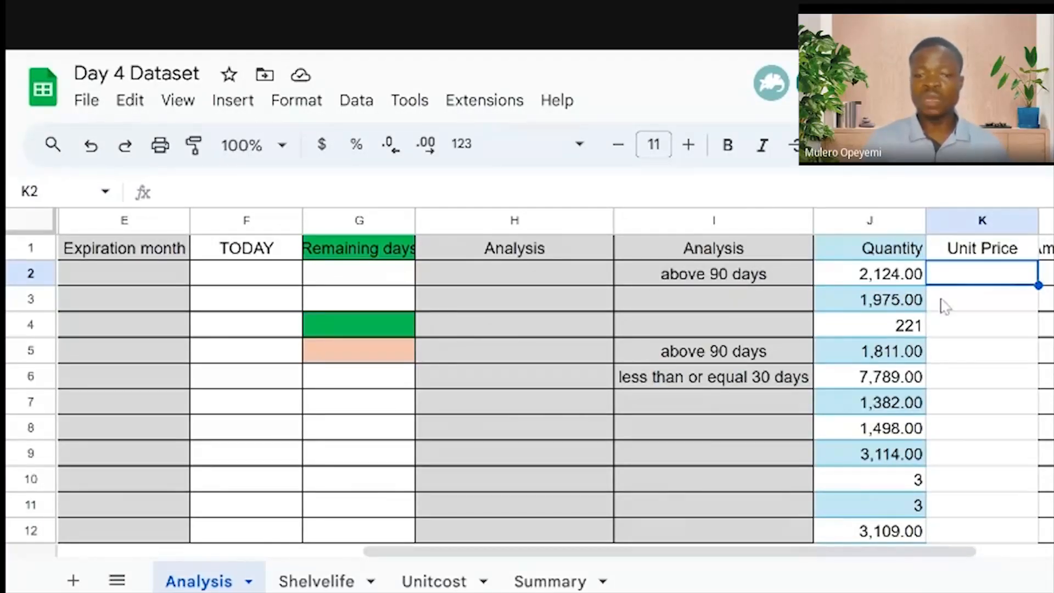
Check the Unitcost sheet, return to Analysis, then add a new blank Sheet6
left_click(436, 583)
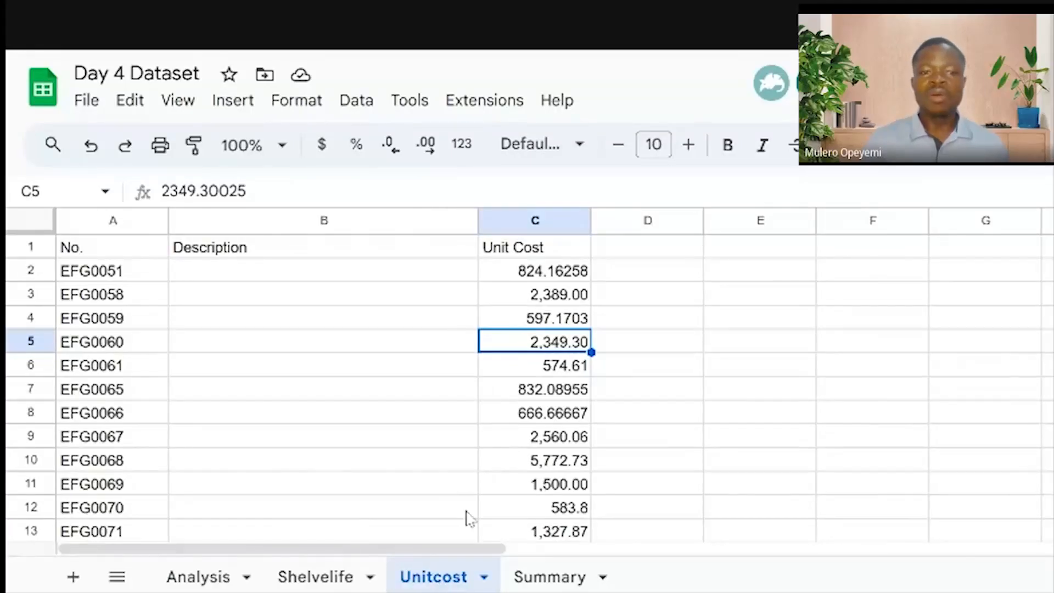
left_click(211, 585)
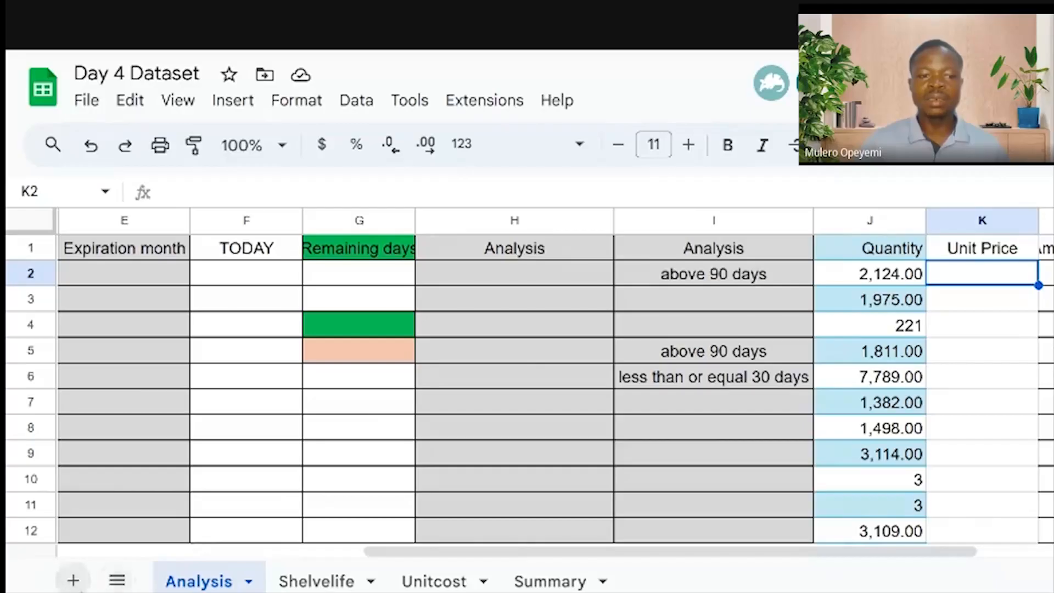
left_click(66, 582)
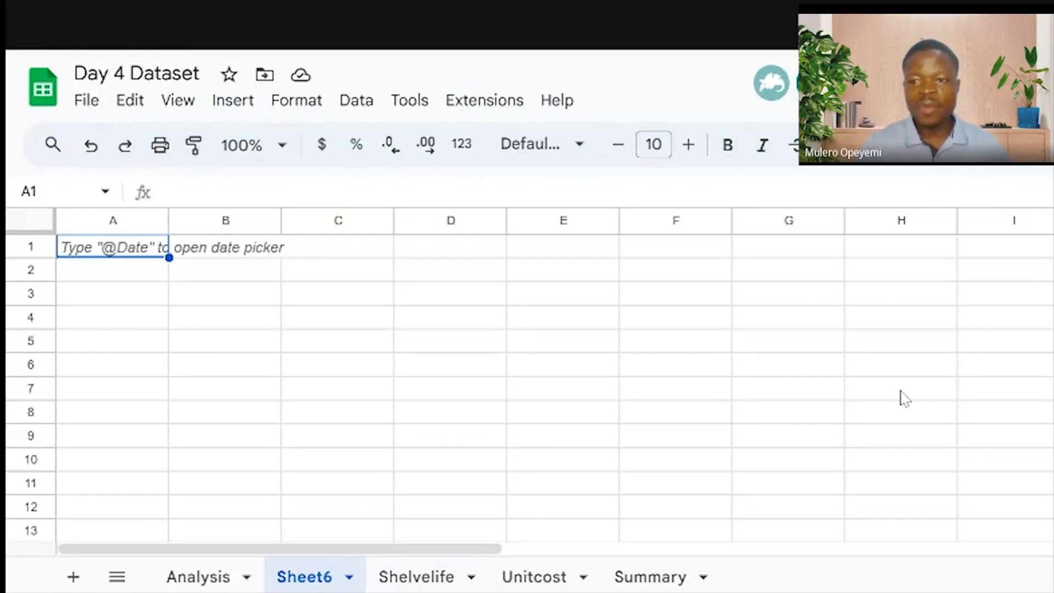
Delete the empty Sheet6 and confirm, leaving Analysis, Shelvelife, Unitcost and Summary
right_click(301, 587)
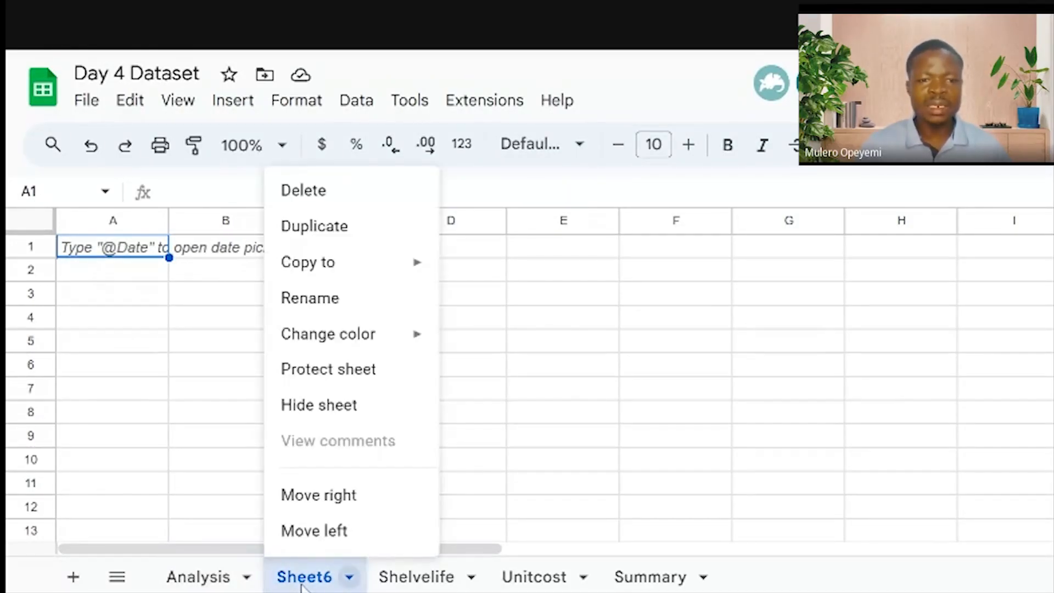
left_click(335, 205)
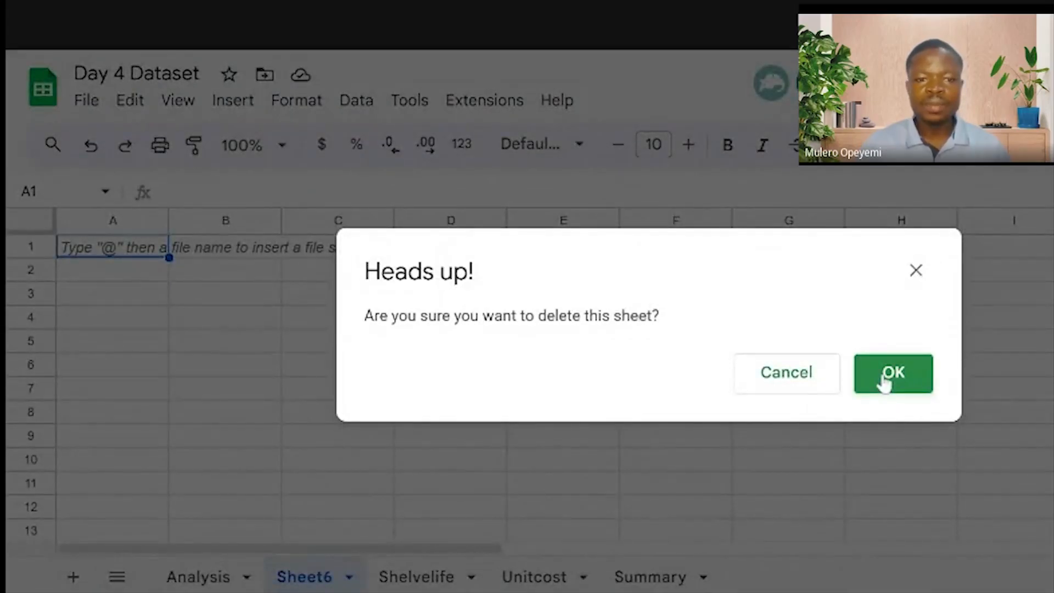
left_click(884, 381)
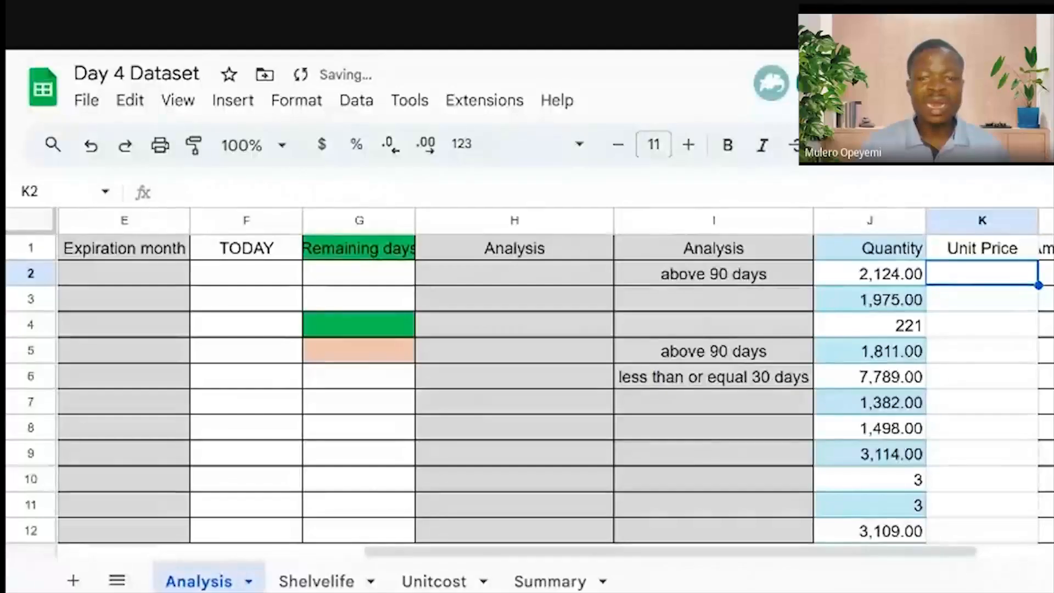
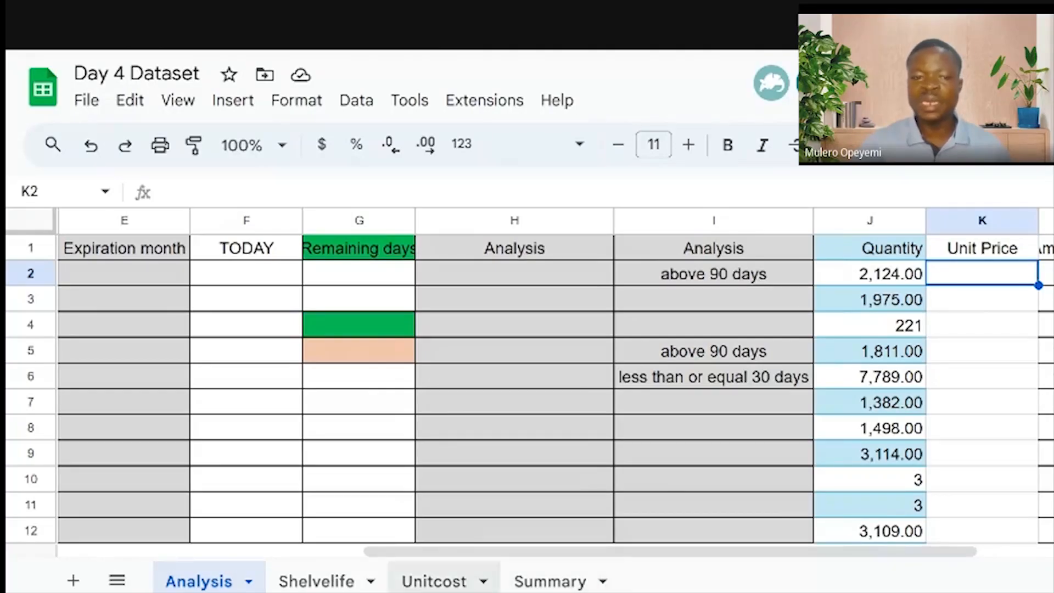
Switch to the Unitcost sheet, select its entire grid, and place the cursor in the Name box
left_click(441, 583)
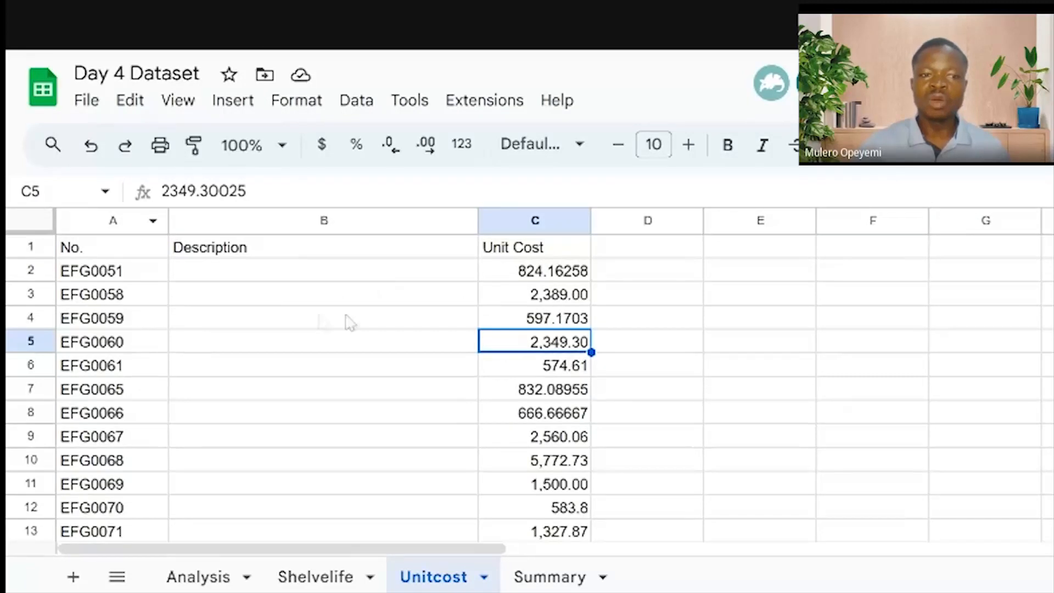
left_click(25, 225)
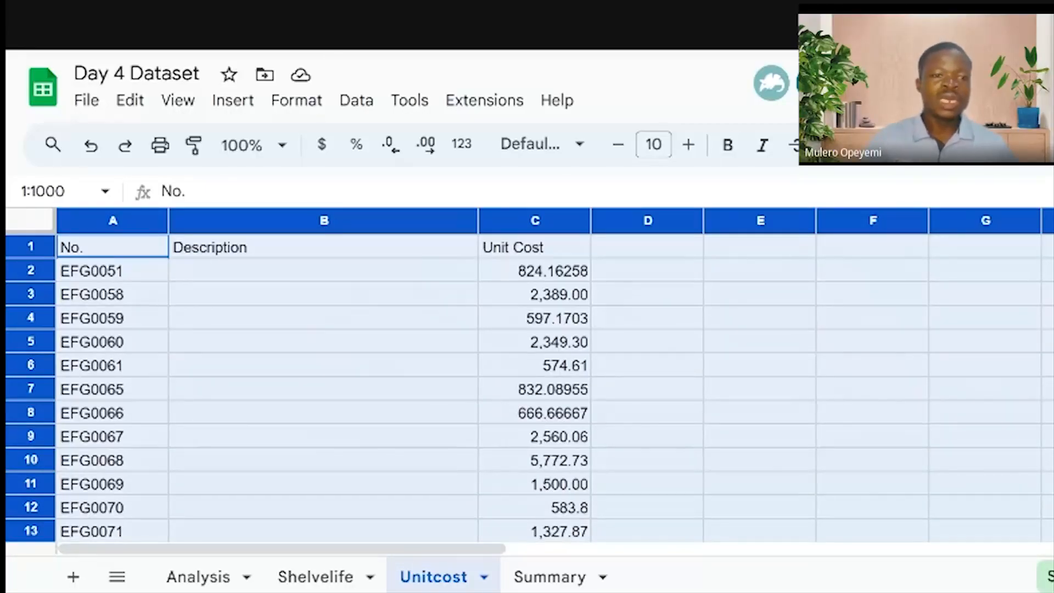
left_click(212, 346)
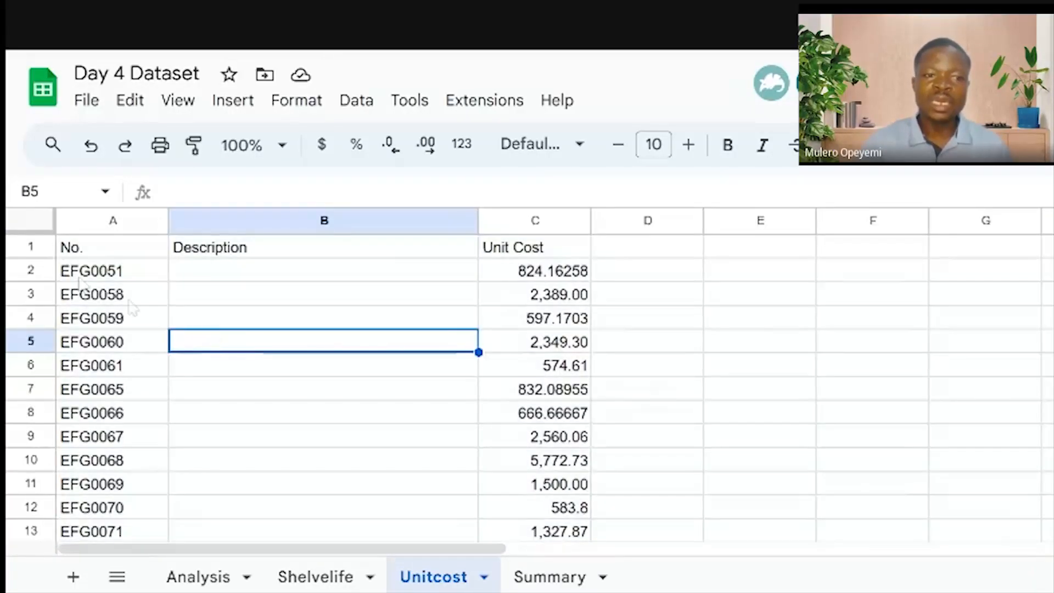
left_click(25, 226)
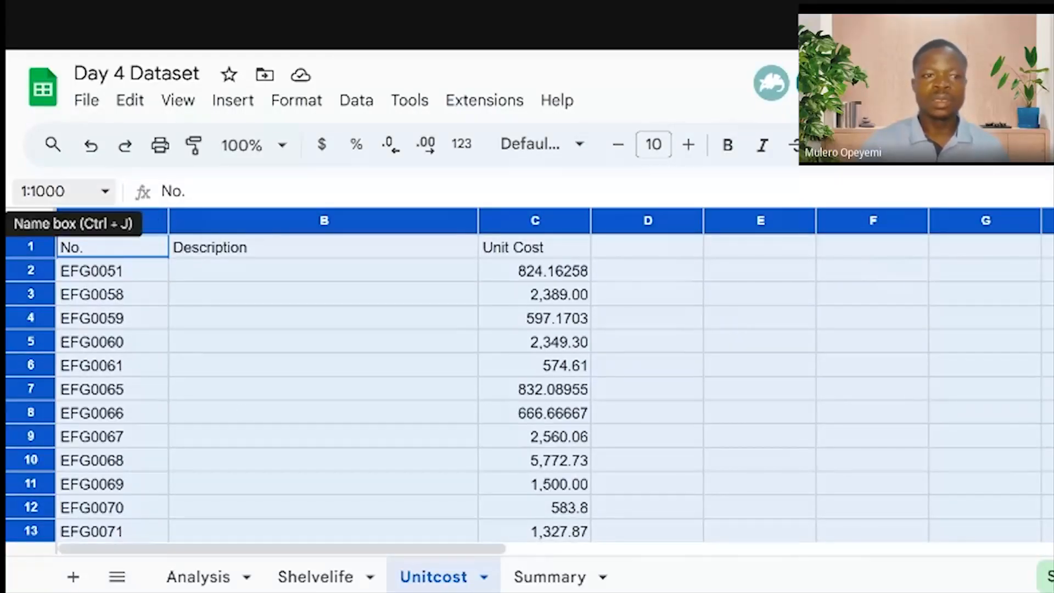
left_click(83, 192)
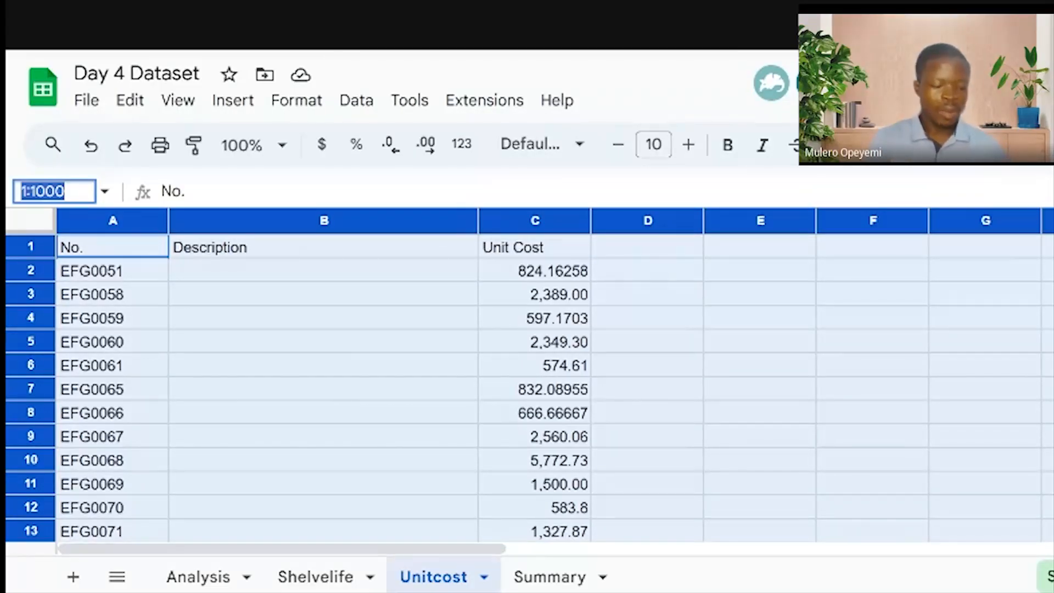
Name the whole Unitcost grid UNIT, then go back to the Analysis sheet
type("U")
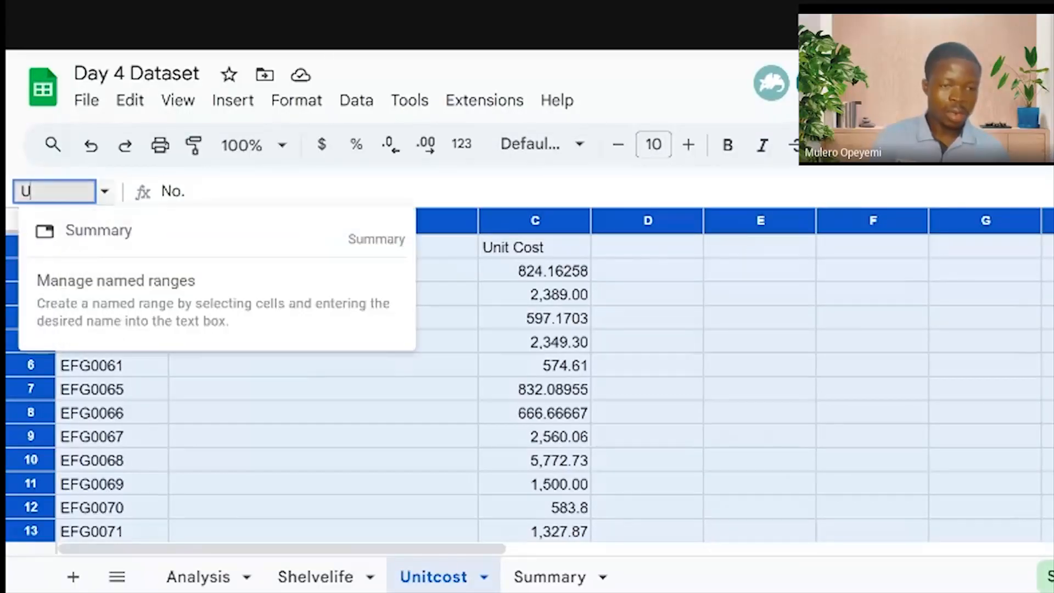
type("NIT")
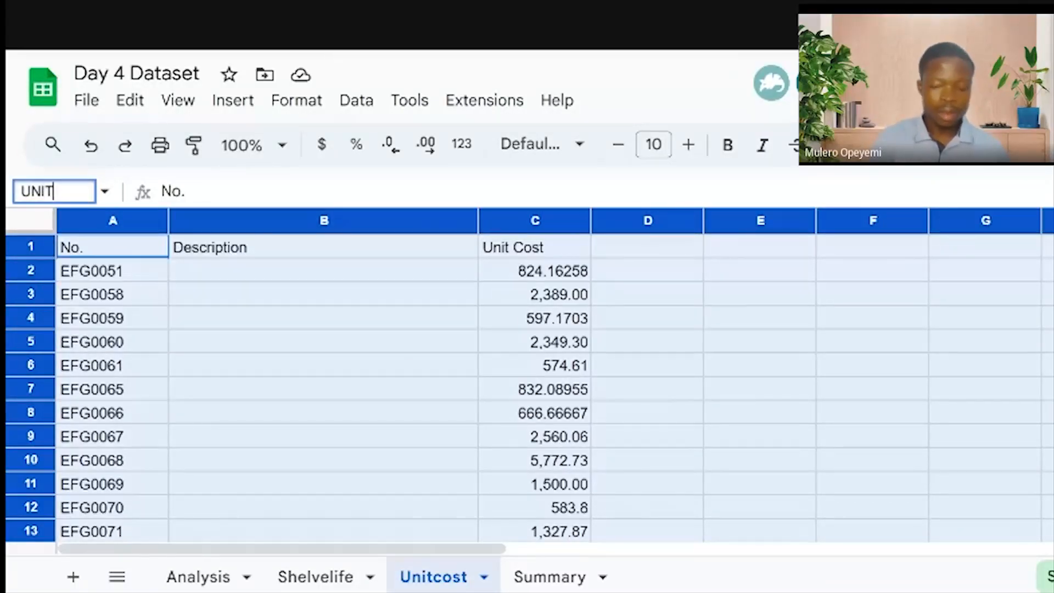
key("Return")
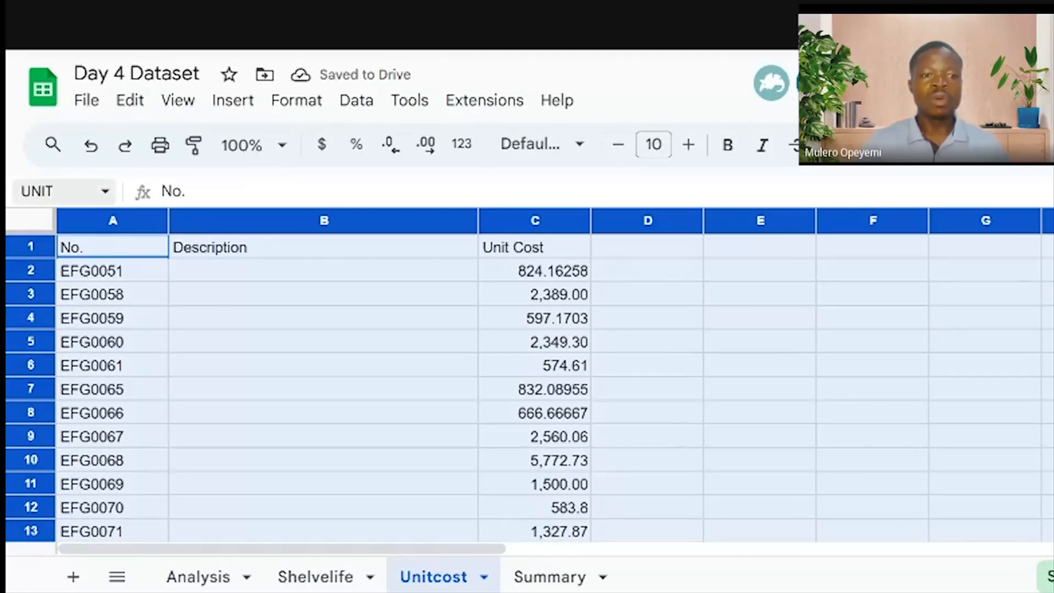
left_click(147, 323)
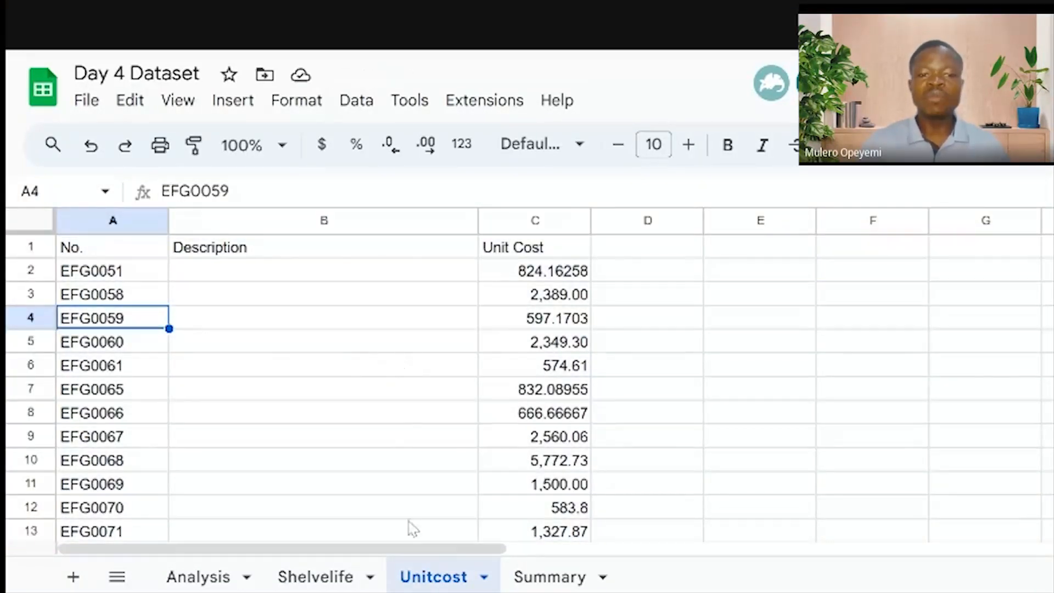
left_click(200, 577)
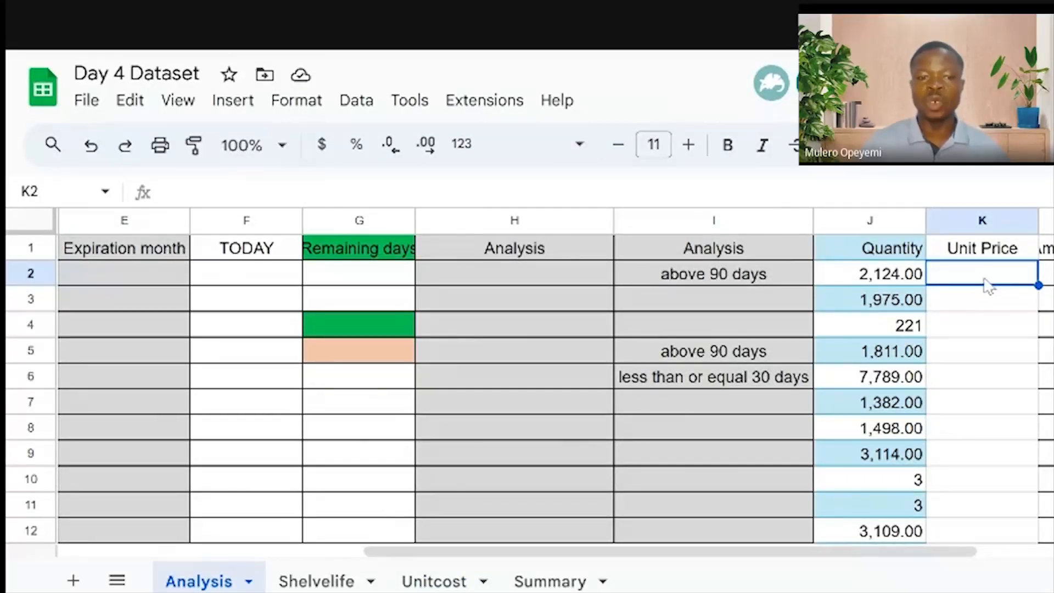
Reselect the full Unitcost grid to confirm it shows as UNIT, then return to Analysis
left_click(439, 582)
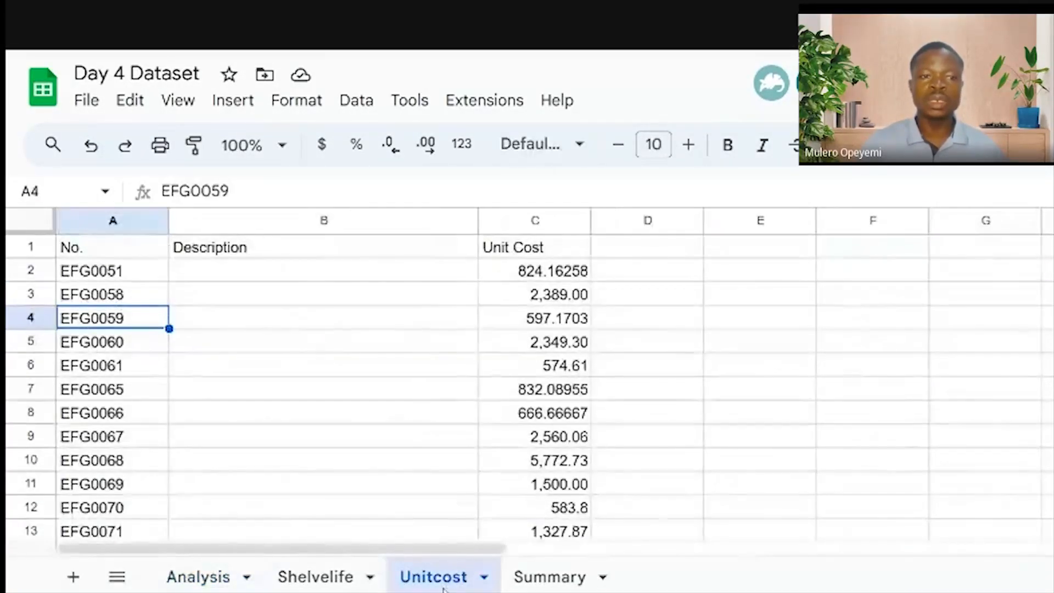
left_click(22, 230)
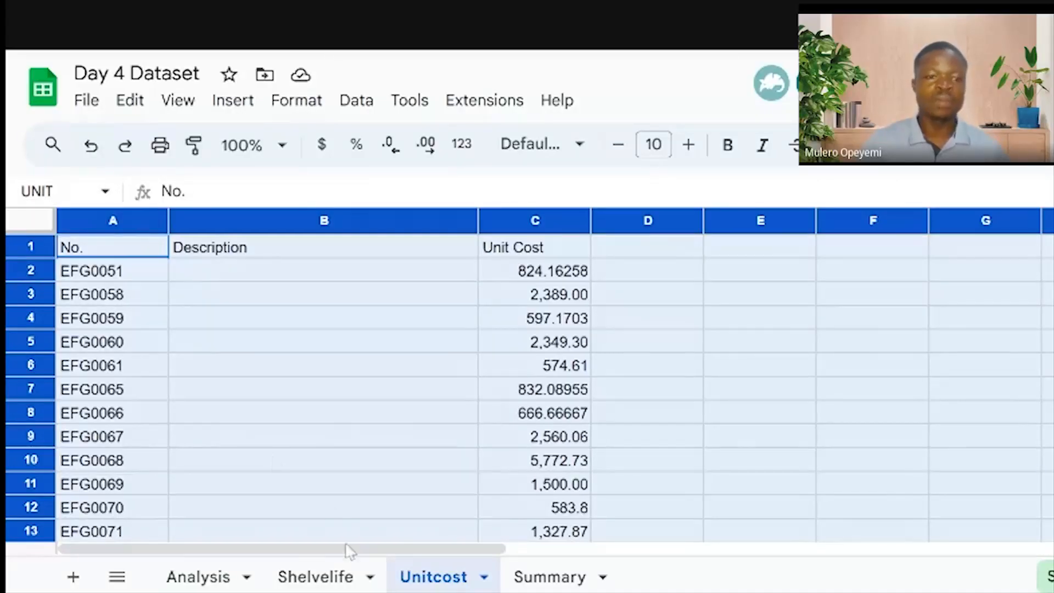
left_click(186, 577)
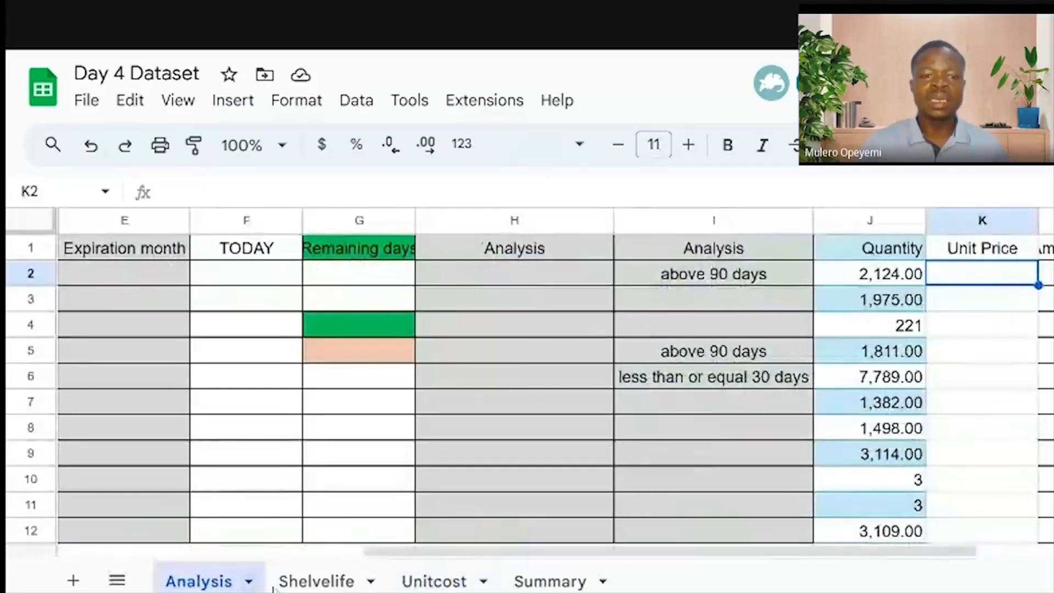
On Unitcost, inspect the No., Description and Unit Cost columns, including unit cost 597.1703
left_click(434, 581)
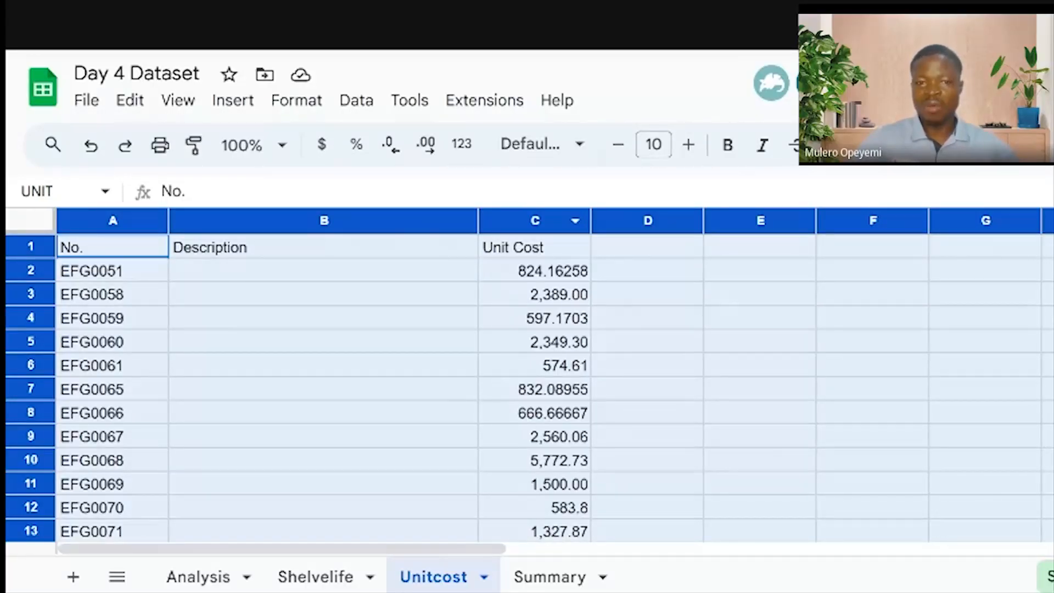
left_click(537, 220)
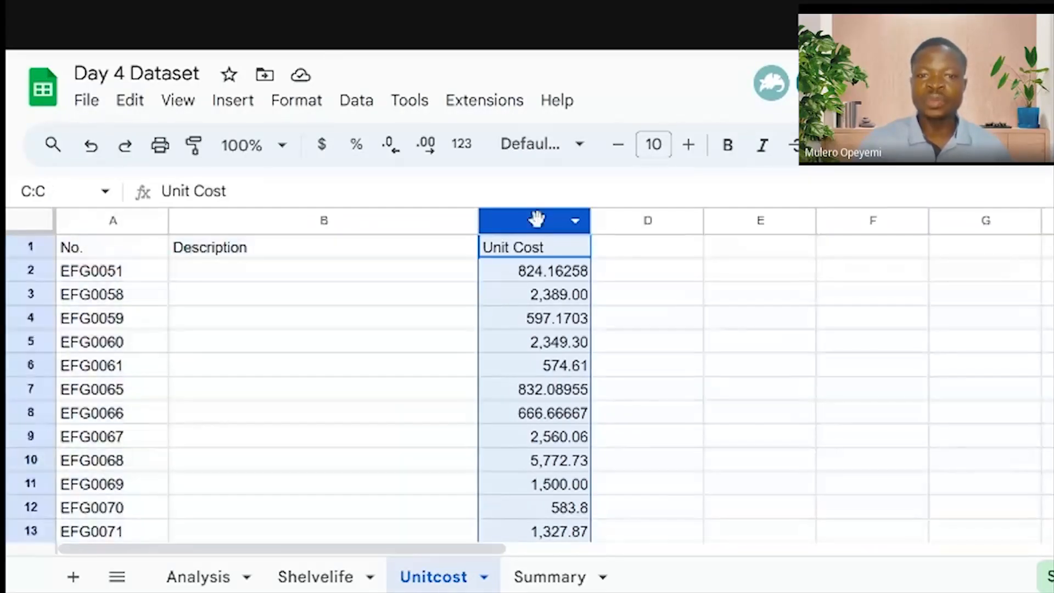
left_click(550, 324)
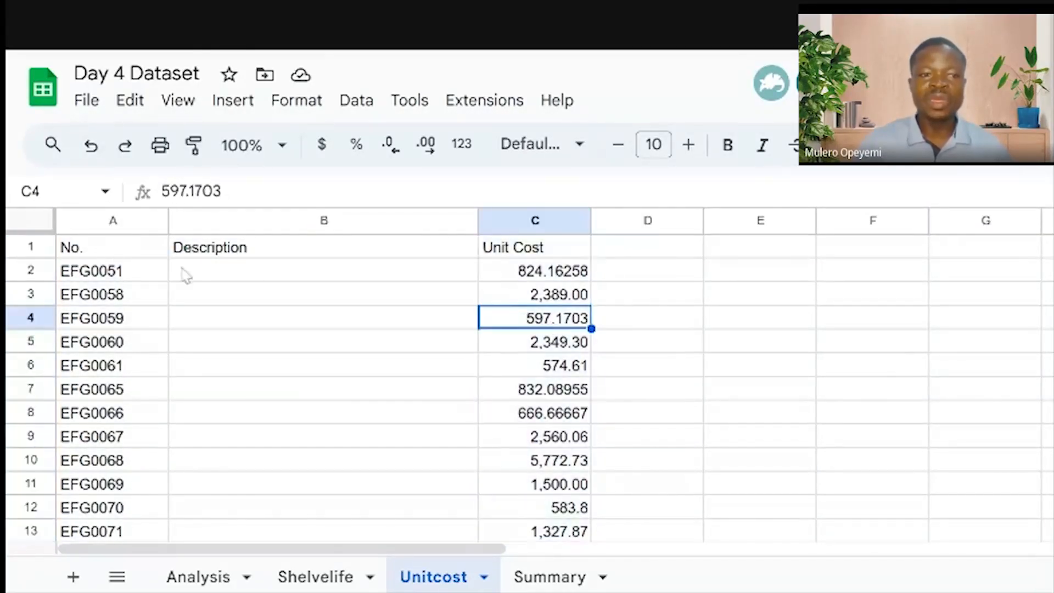
left_click(112, 217)
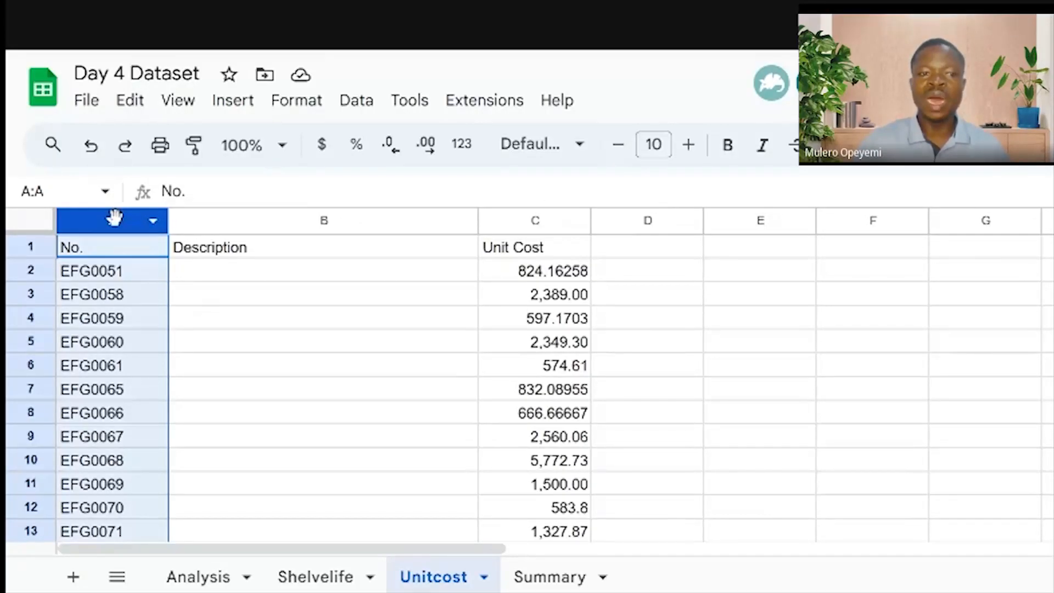
left_click(322, 220)
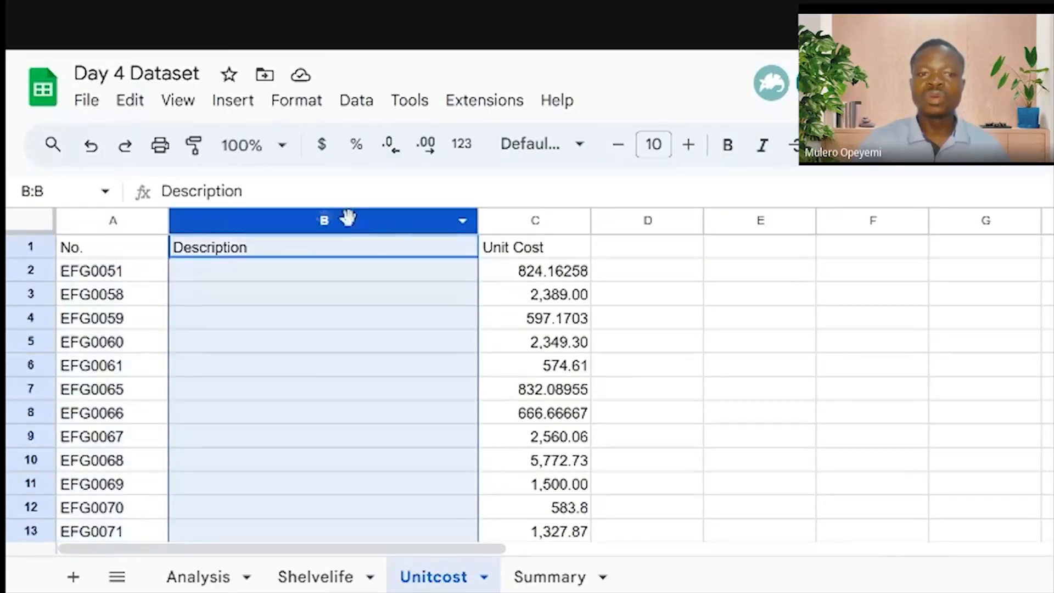
left_click(526, 220)
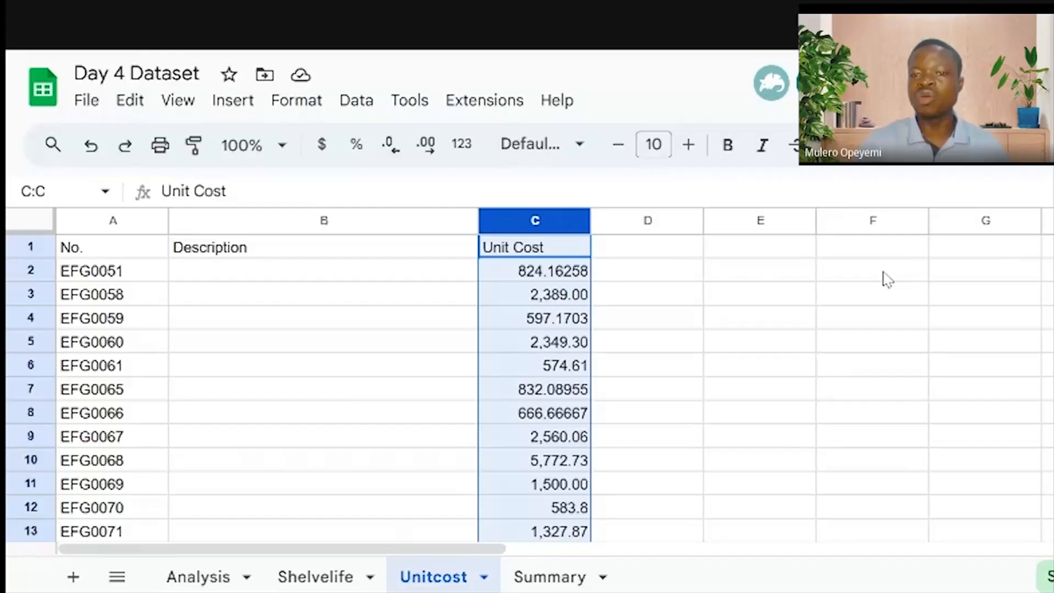
Select columns A through F in turn, then add a new blank Sheet7
left_click(107, 222)
left_click(320, 220)
left_click(571, 221)
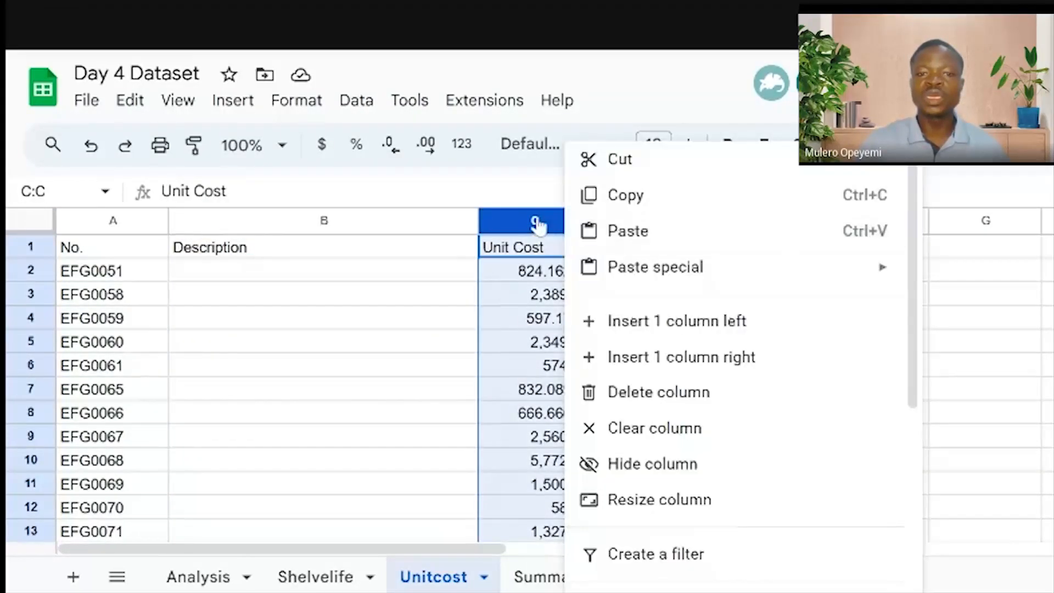
left_click(533, 219)
left_click(683, 221)
left_click(741, 219)
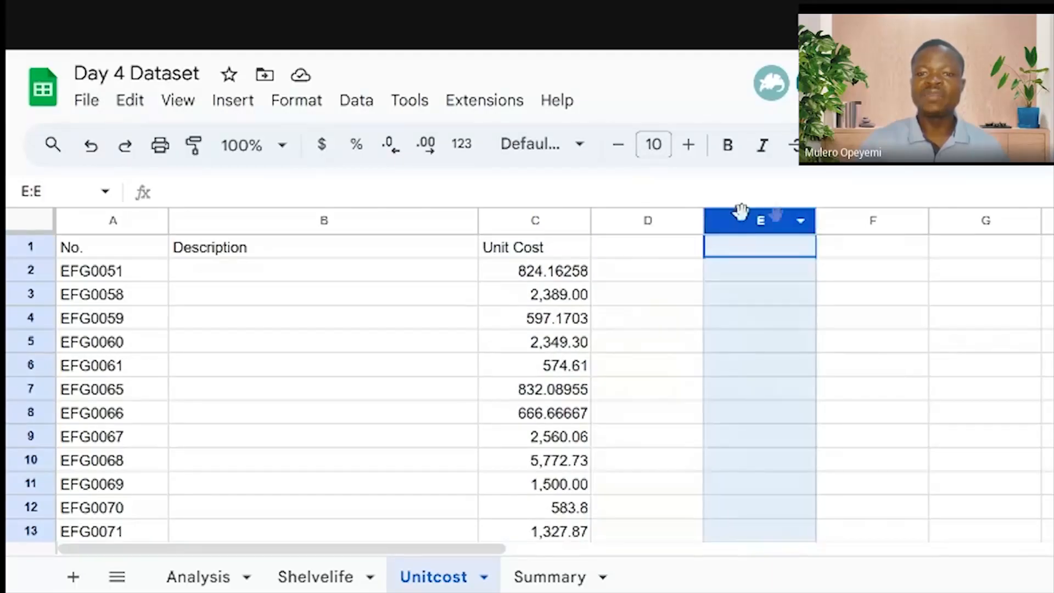
left_click(833, 220)
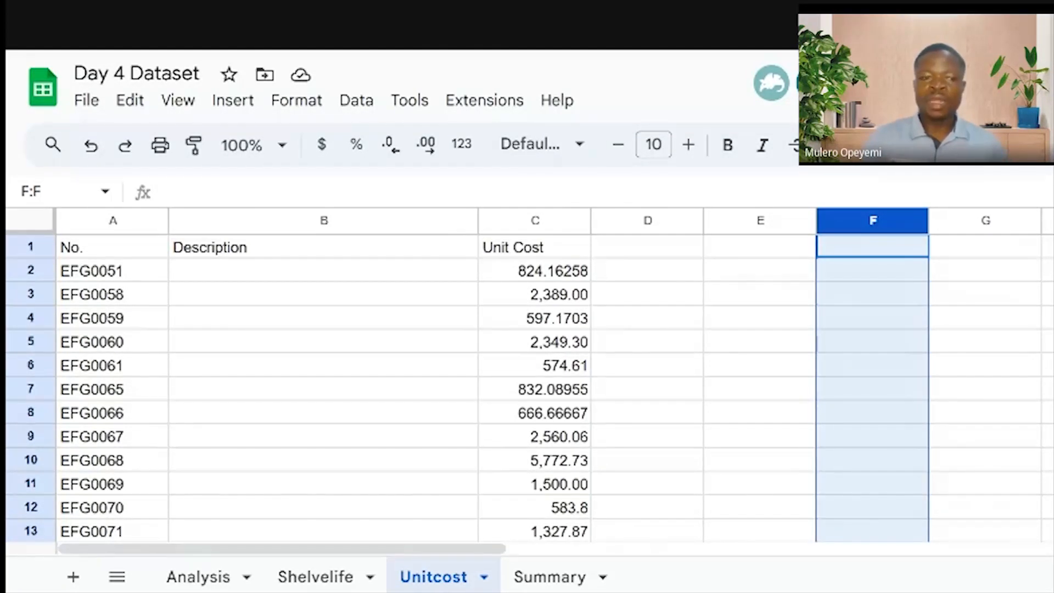
left_click(73, 577)
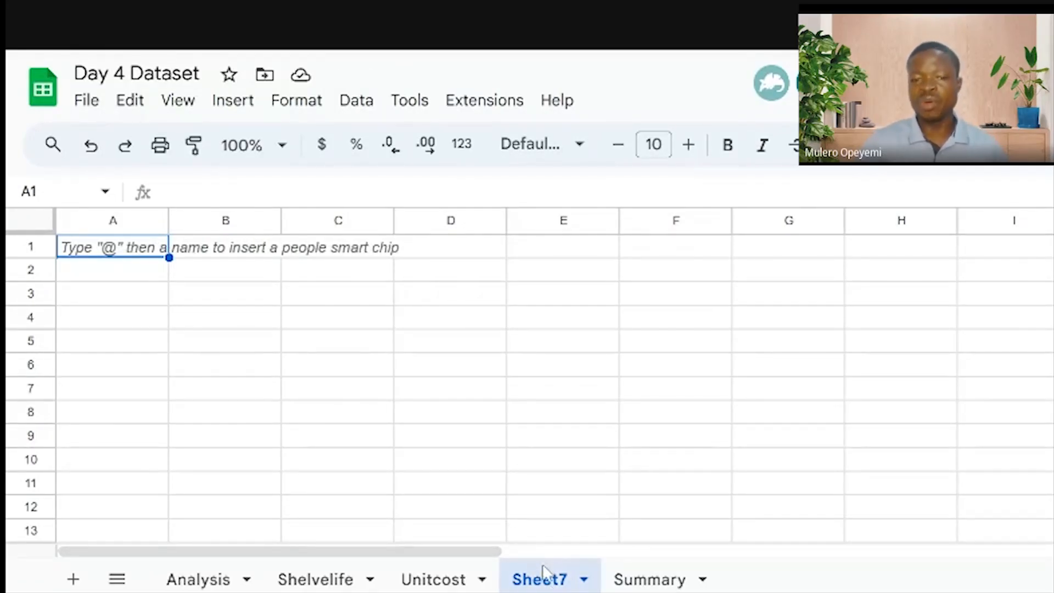
Delete the blank Sheet7 from its tab menu and confirm with OK
right_click(540, 585)
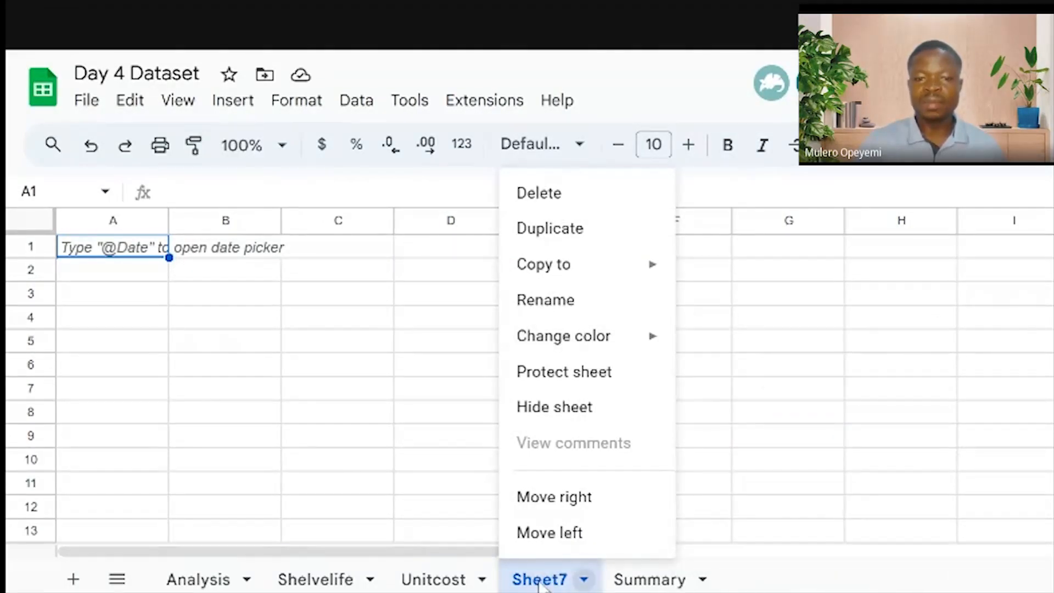
left_click(542, 586)
right_click(541, 586)
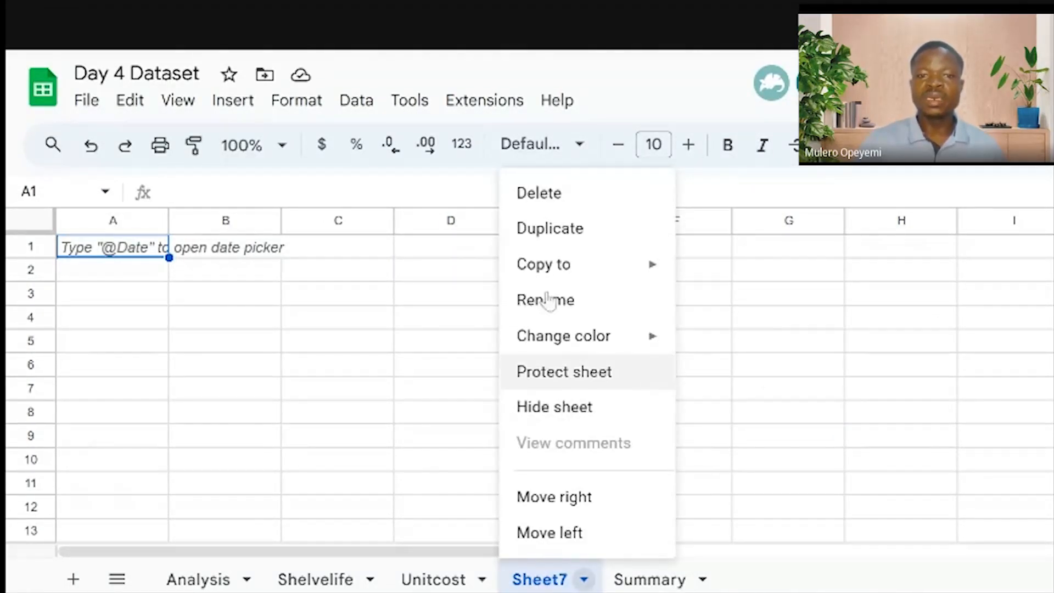
left_click(589, 194)
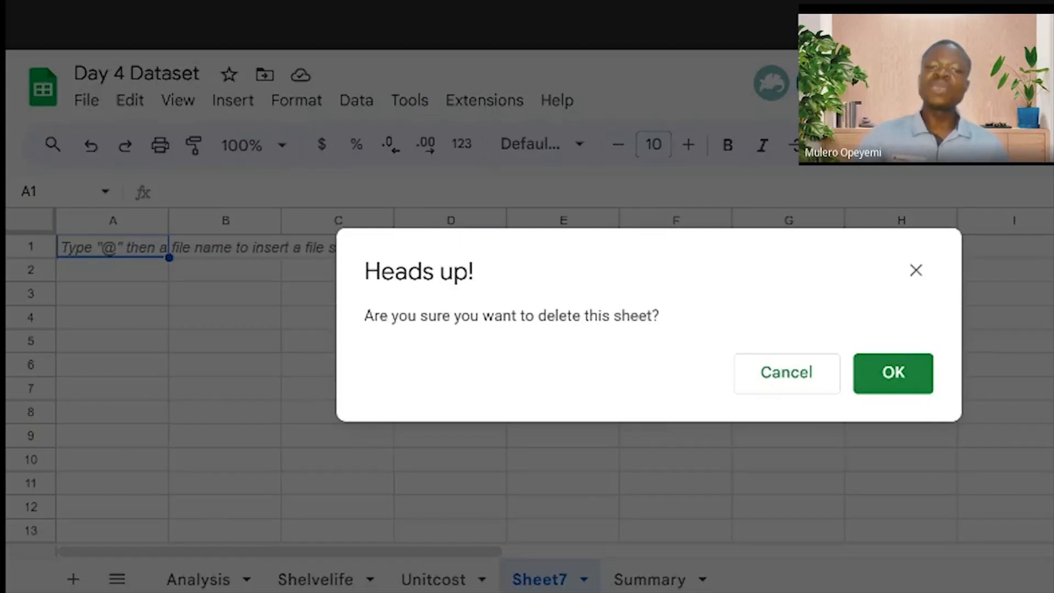
left_click(889, 384)
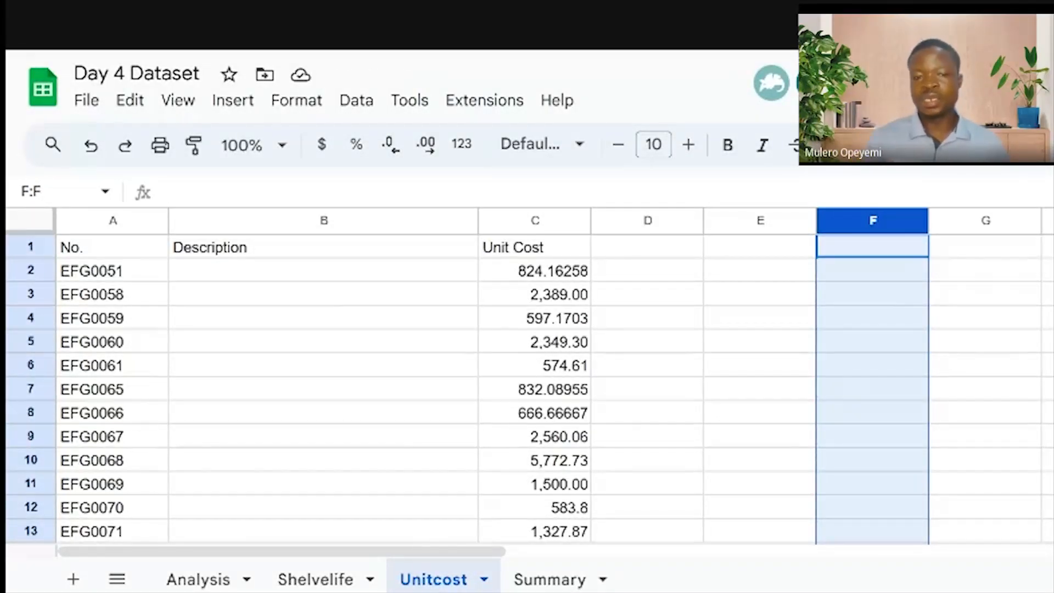
Select the empty column D on Unitcost and hide it from the column menu
left_click(653, 221)
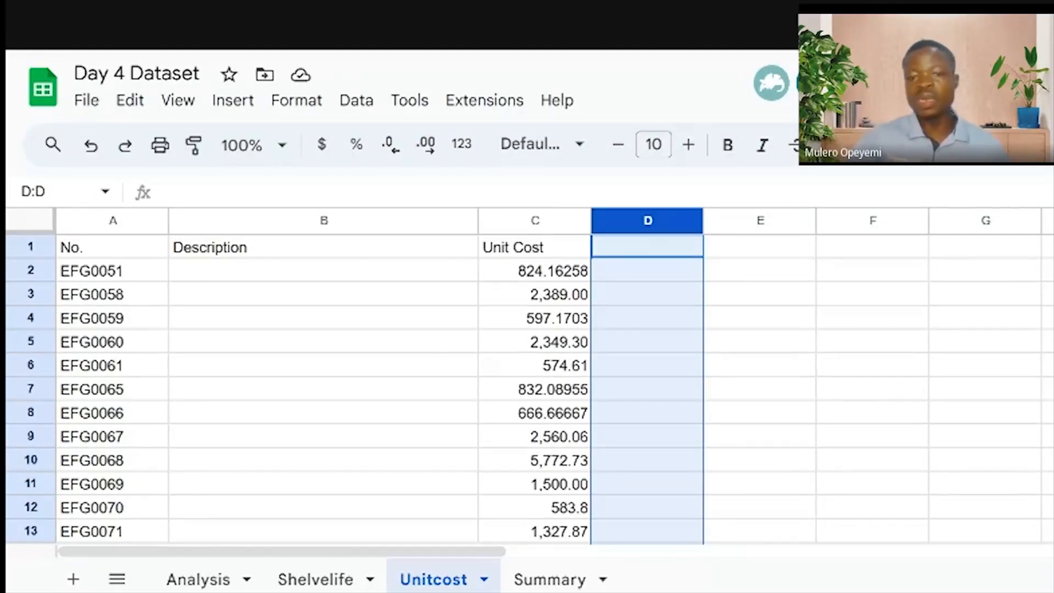
left_click(667, 321)
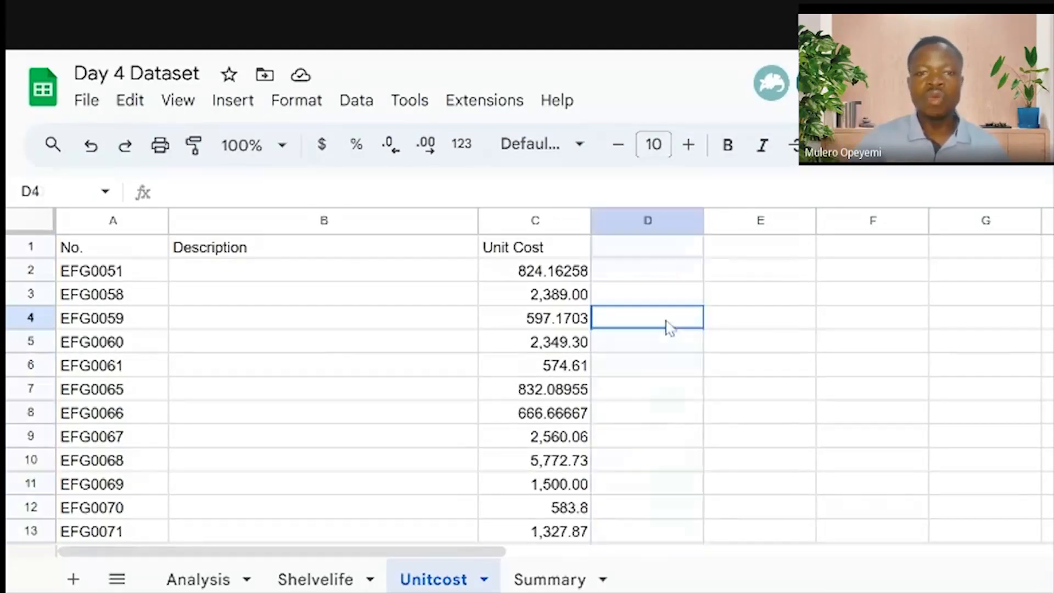
left_click(648, 222)
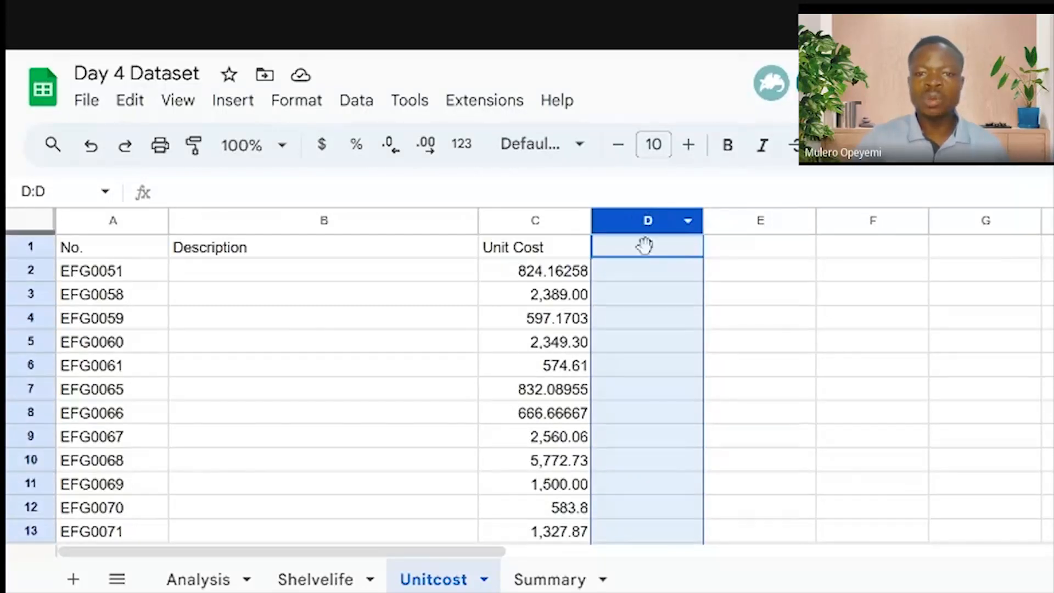
left_click(649, 321)
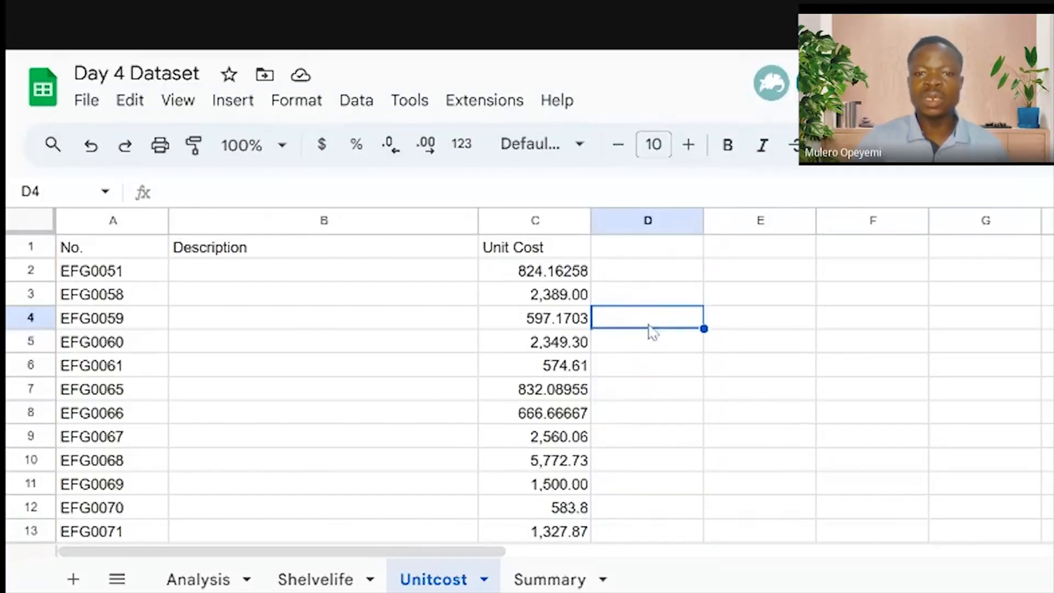
left_click(639, 223)
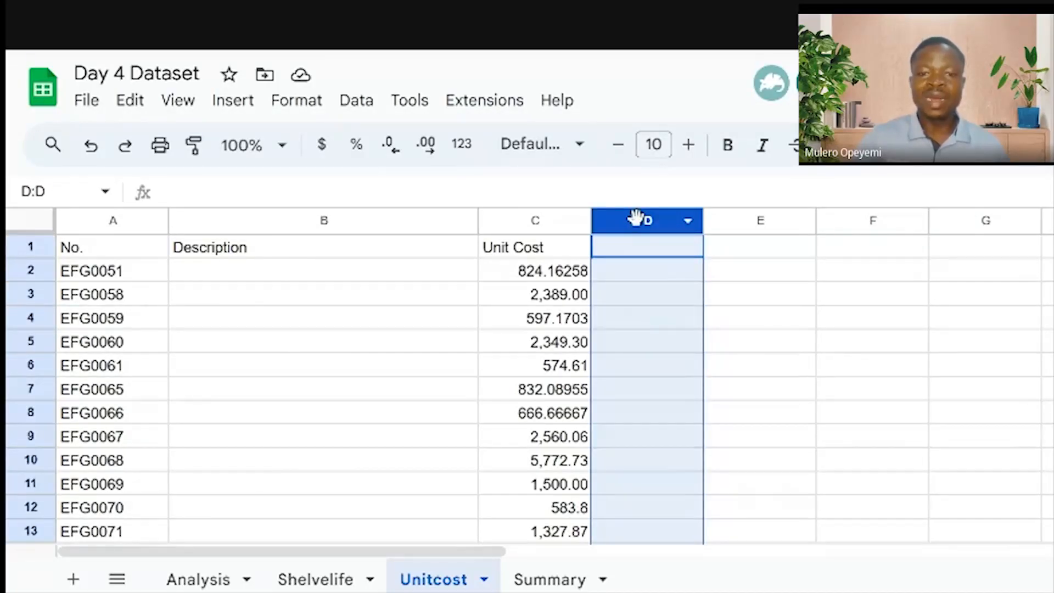
right_click(637, 218)
scroll(744, 310, "down", 5)
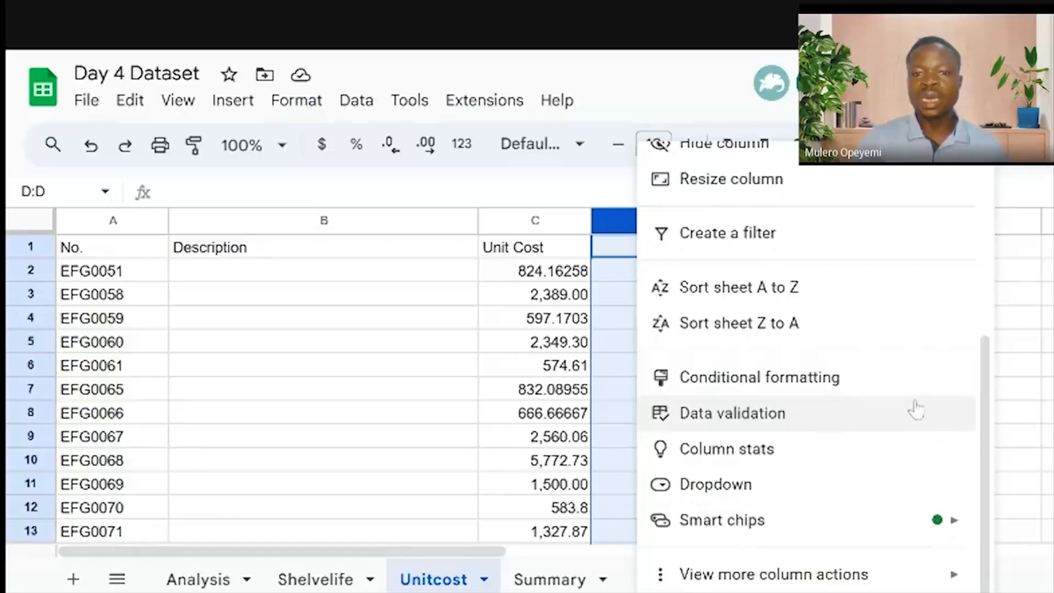
scroll(911, 422, "up", 3)
scroll(915, 407, "up", 1)
scroll(915, 407, "down", 1)
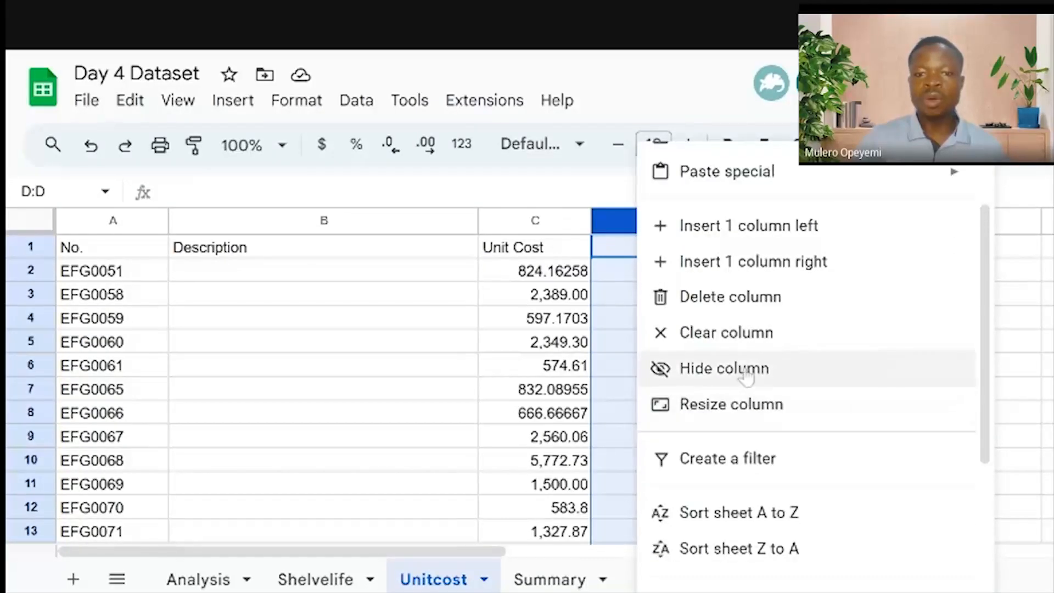
left_click(742, 378)
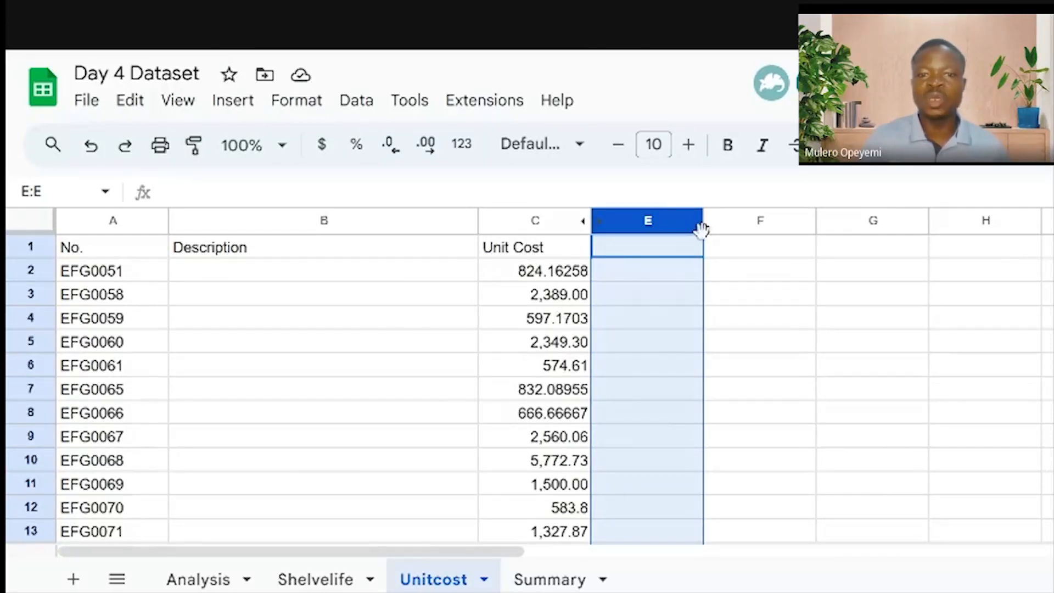
Unhide column D and narrow the Unit Cost column C
left_click_drag(602, 219, 593, 219)
left_click(593, 220)
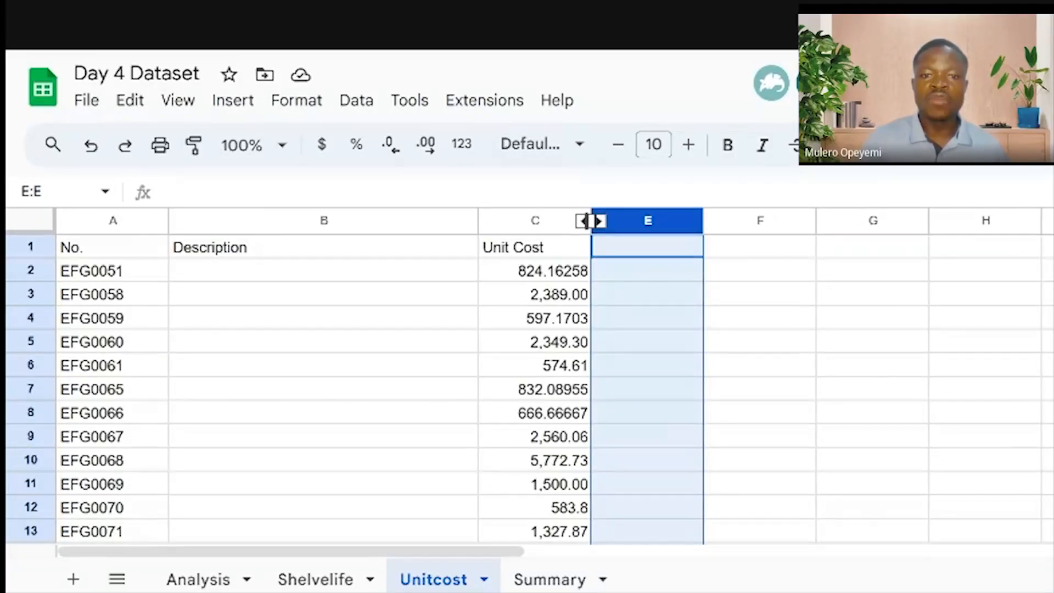
left_click(586, 220)
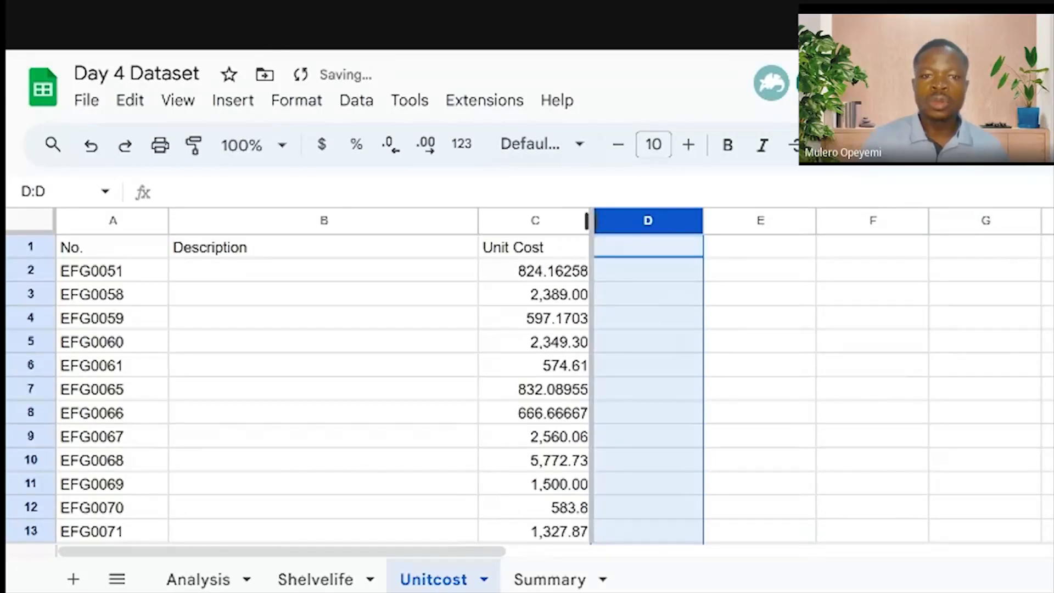
left_click_drag(586, 221, 634, 221)
left_click_drag(645, 220, 590, 220)
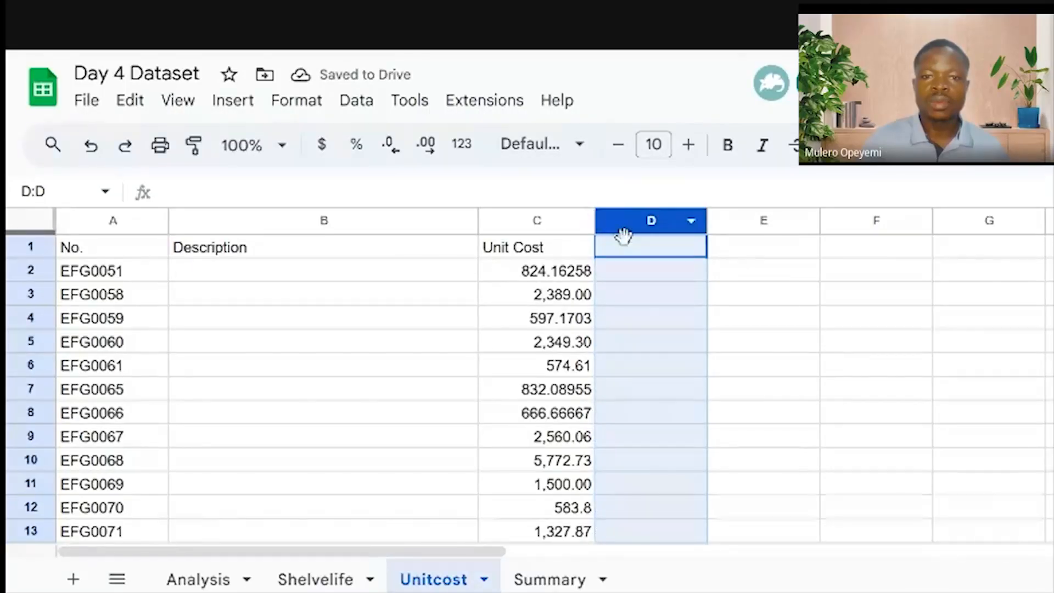
left_click(662, 273)
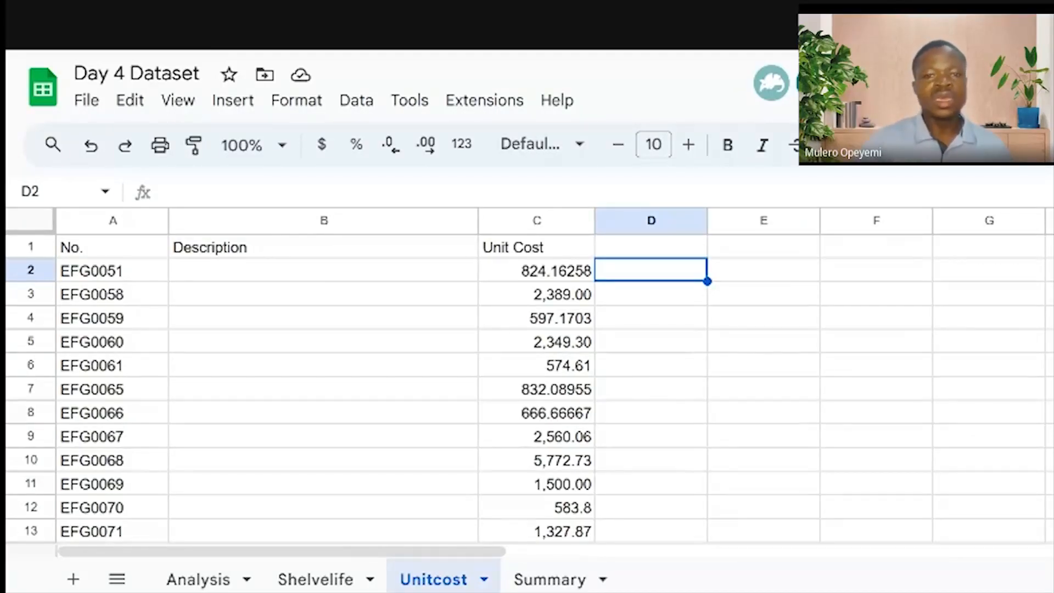
Hide the Description column B, leaving only No. and Unit Cost visible
left_click(672, 214)
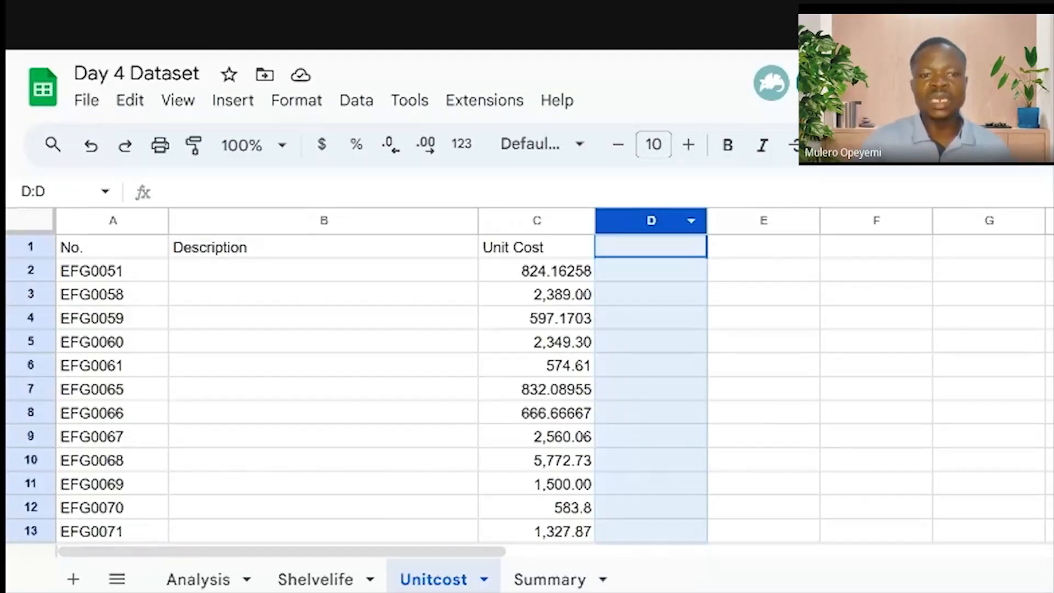
left_click(319, 215)
right_click(319, 214)
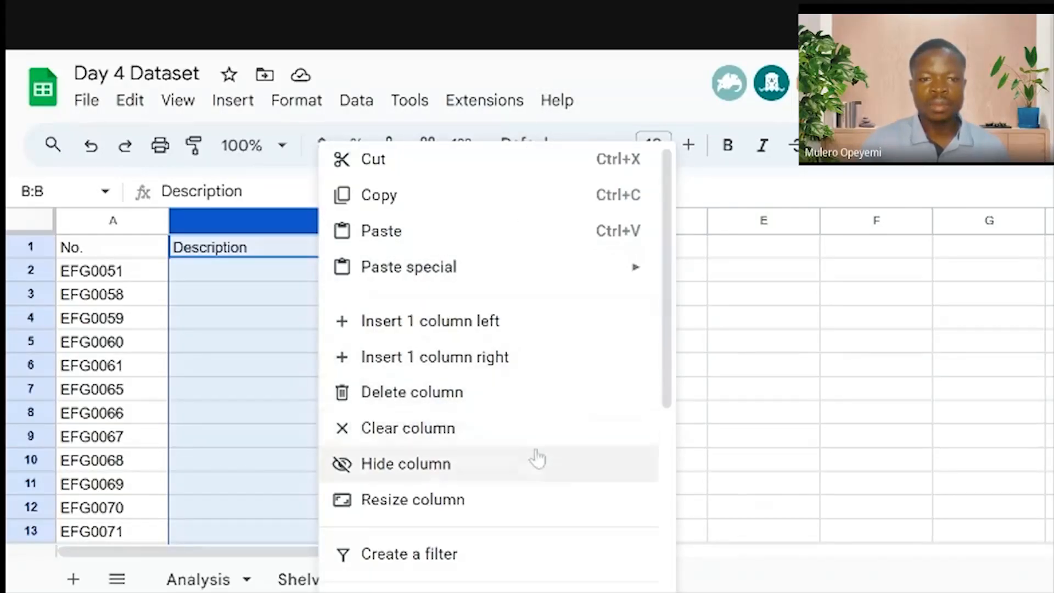
left_click(454, 470)
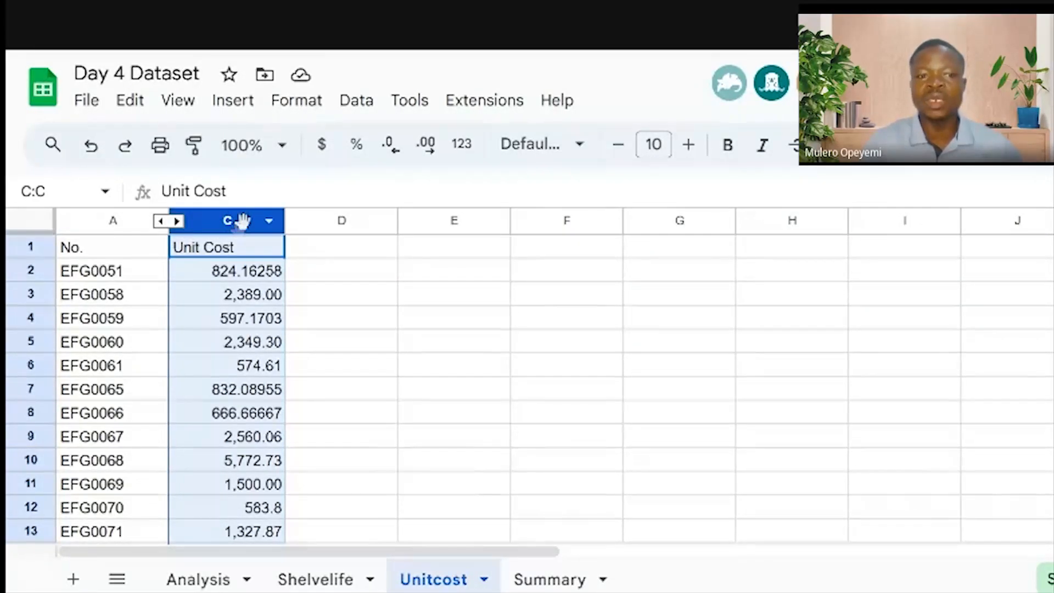
left_click(198, 579)
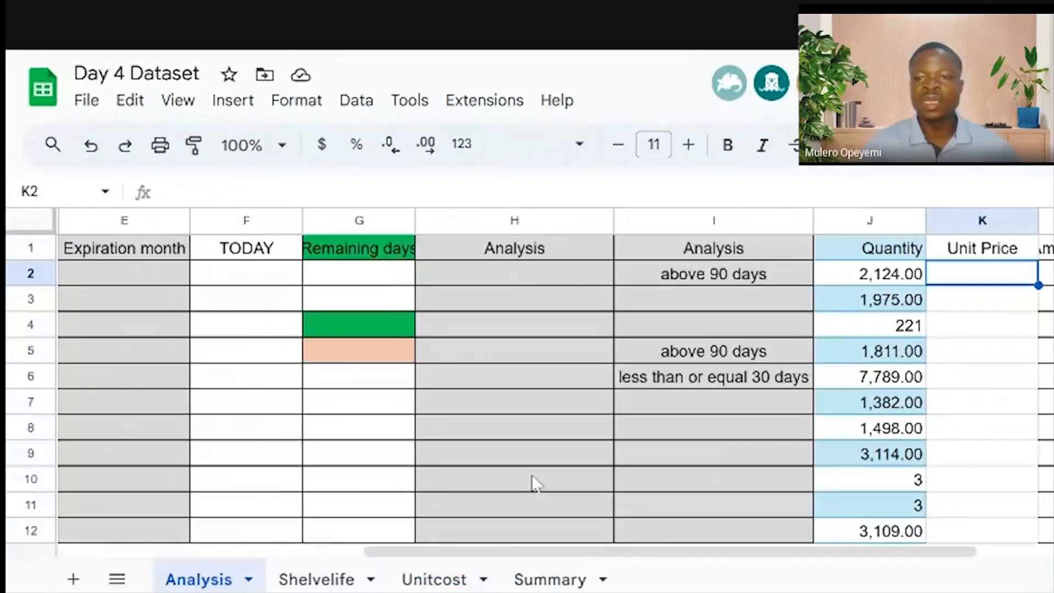
Enter =VLOOKUP(A2,UNIT,3,FALSE) in K2 to look up the first item's unit price
double_click(983, 278)
type("=")
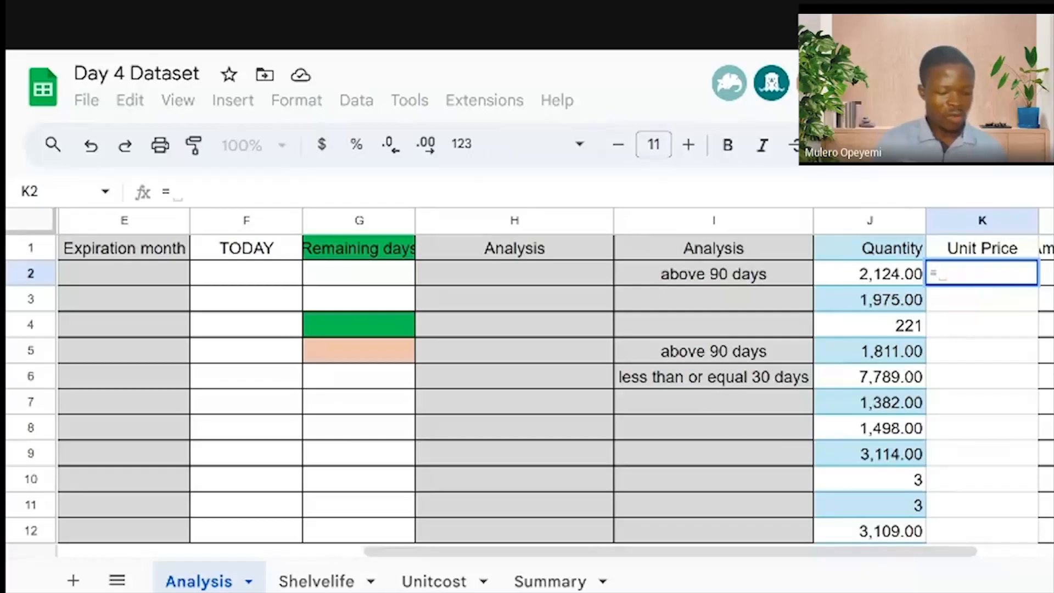
type("VLO")
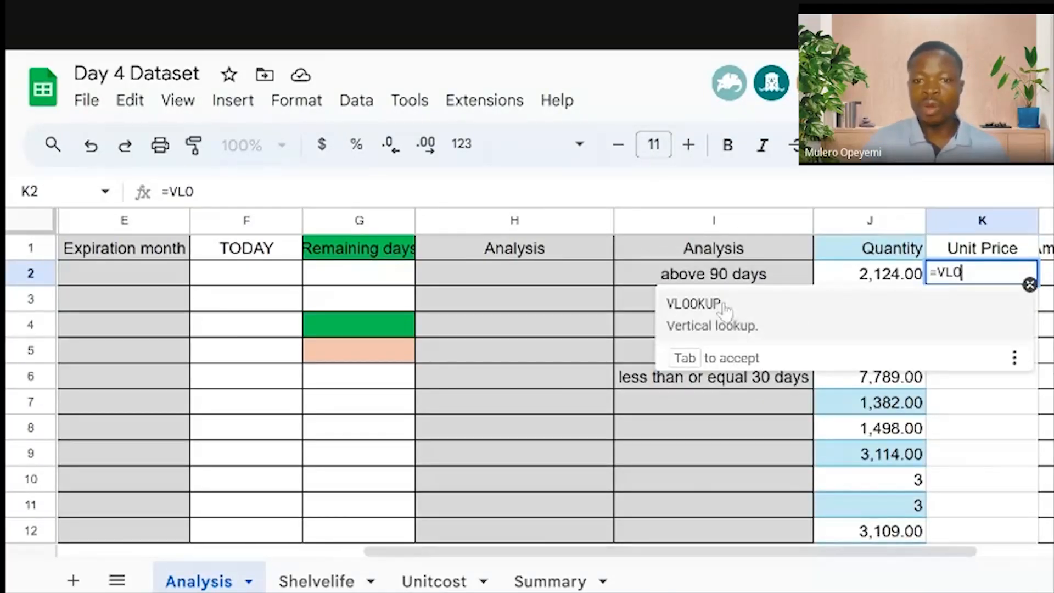
left_click(694, 305)
left_click_drag(884, 551, 519, 556)
left_click(91, 274)
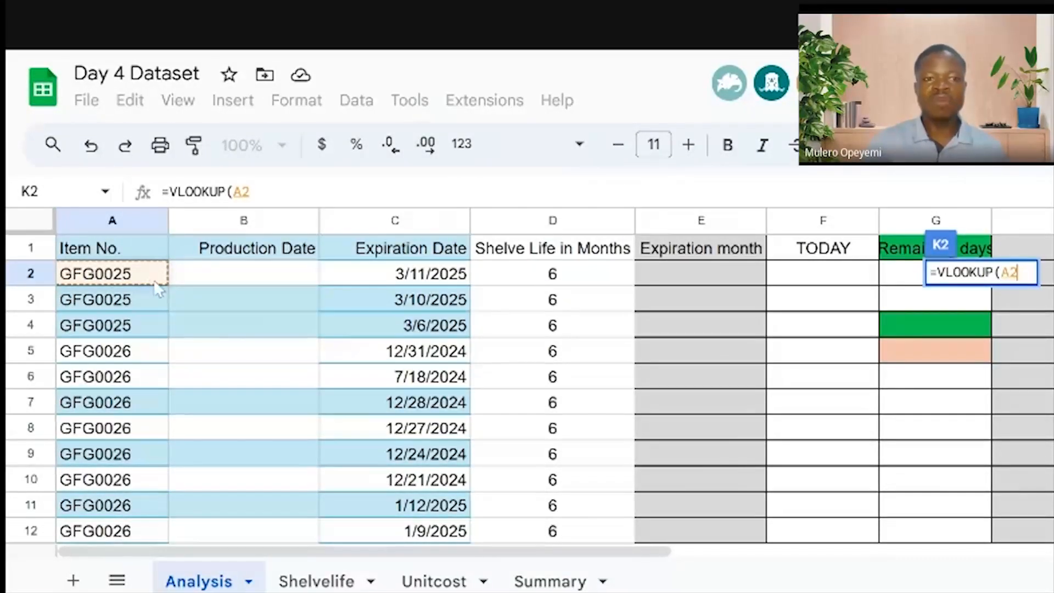
type(",")
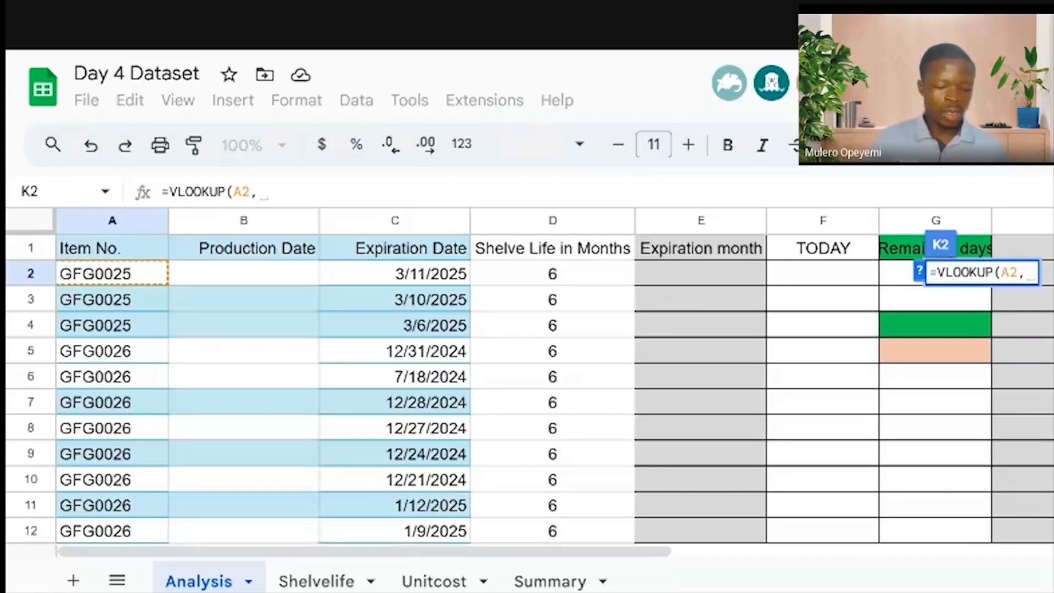
type("UN")
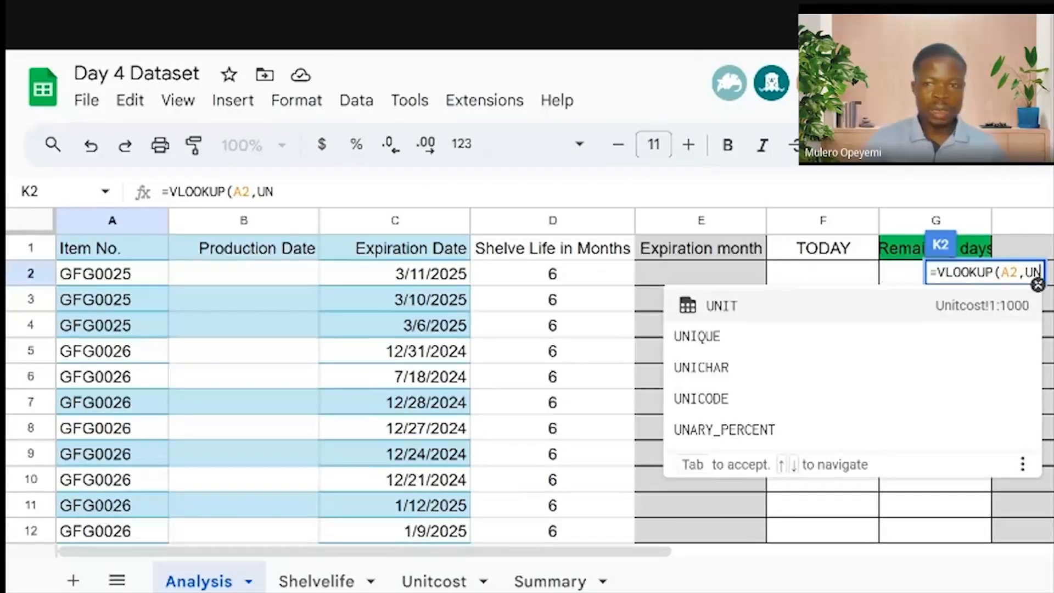
left_click(773, 306)
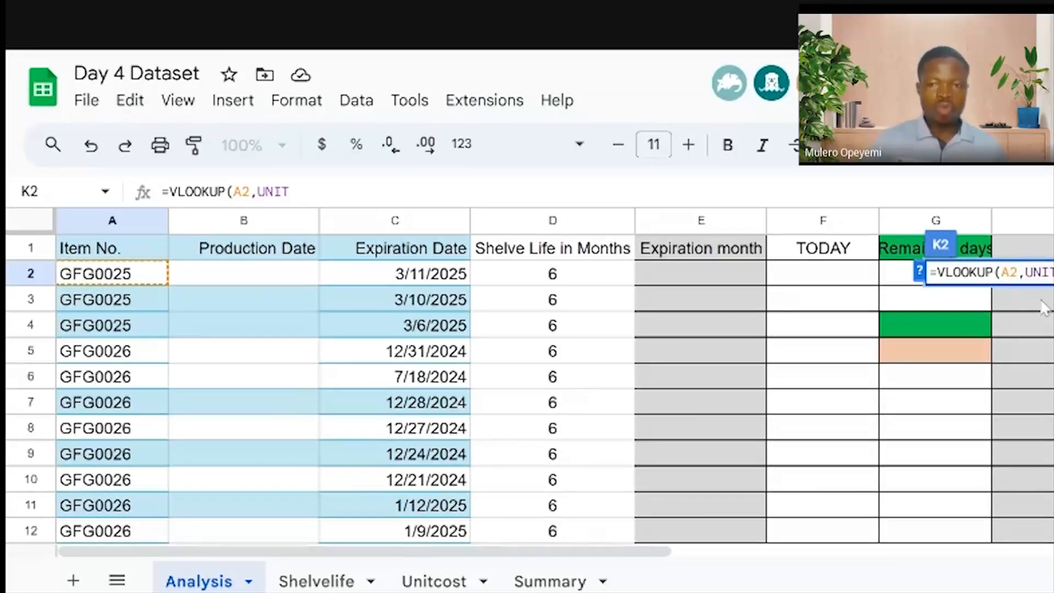
type(",3")
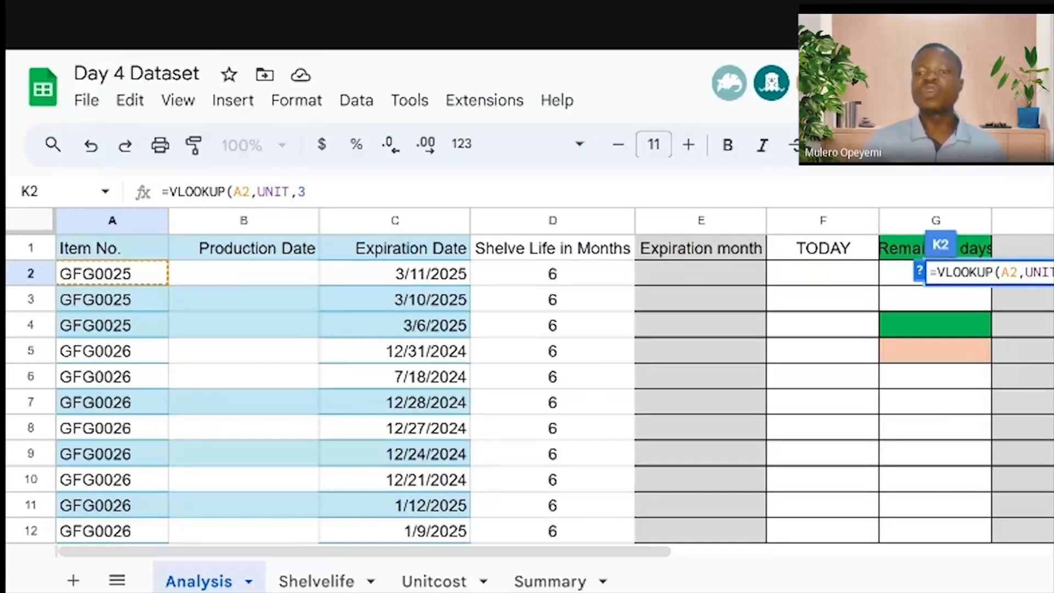
type(",")
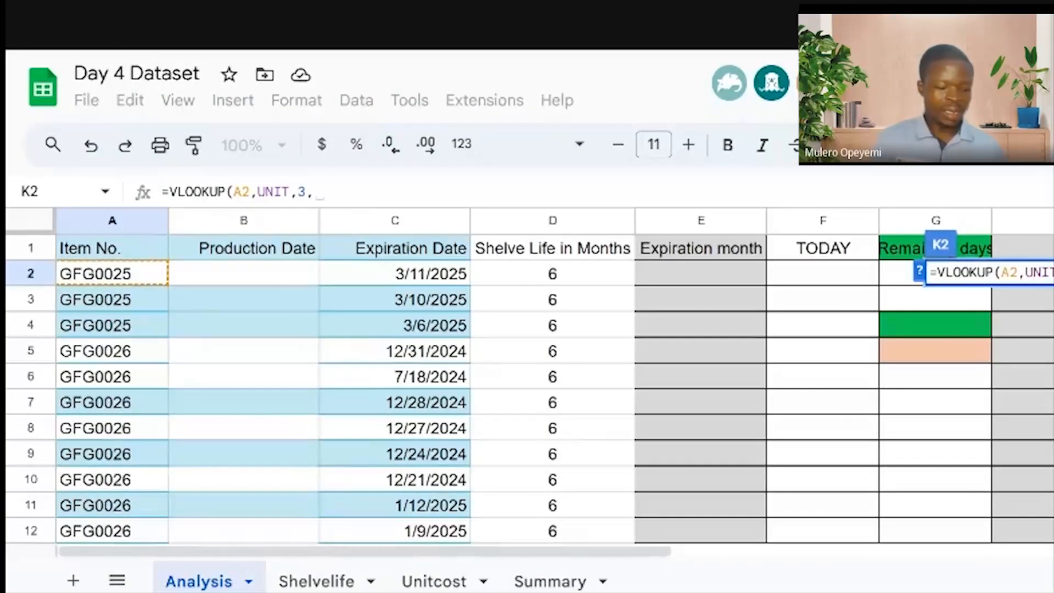
type("FAL")
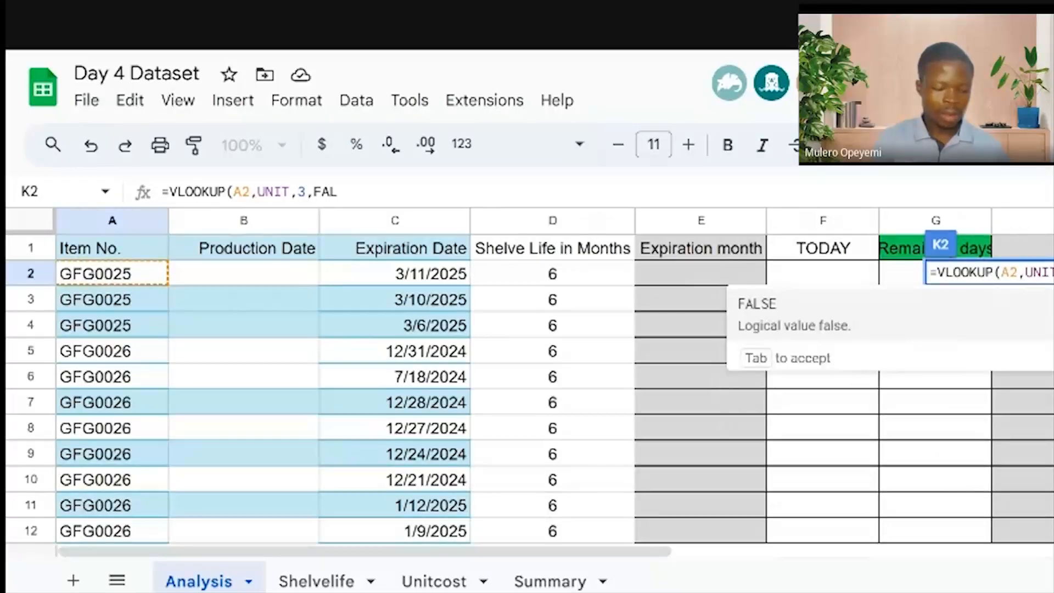
type("SE)")
key("Return")
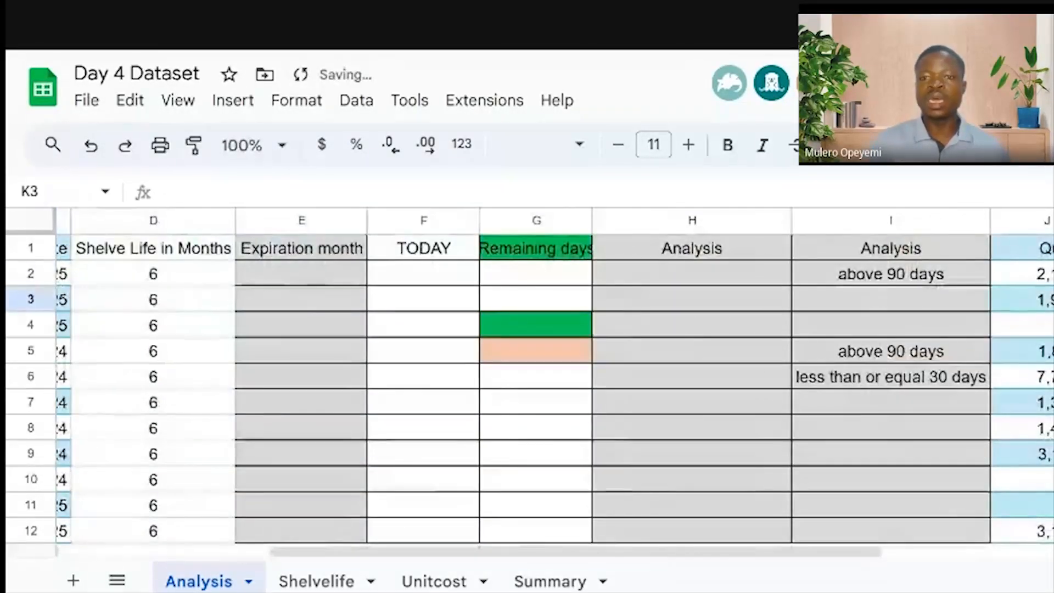
Copy the K2 unit price formula down the whole Unit Price column
key("Up")
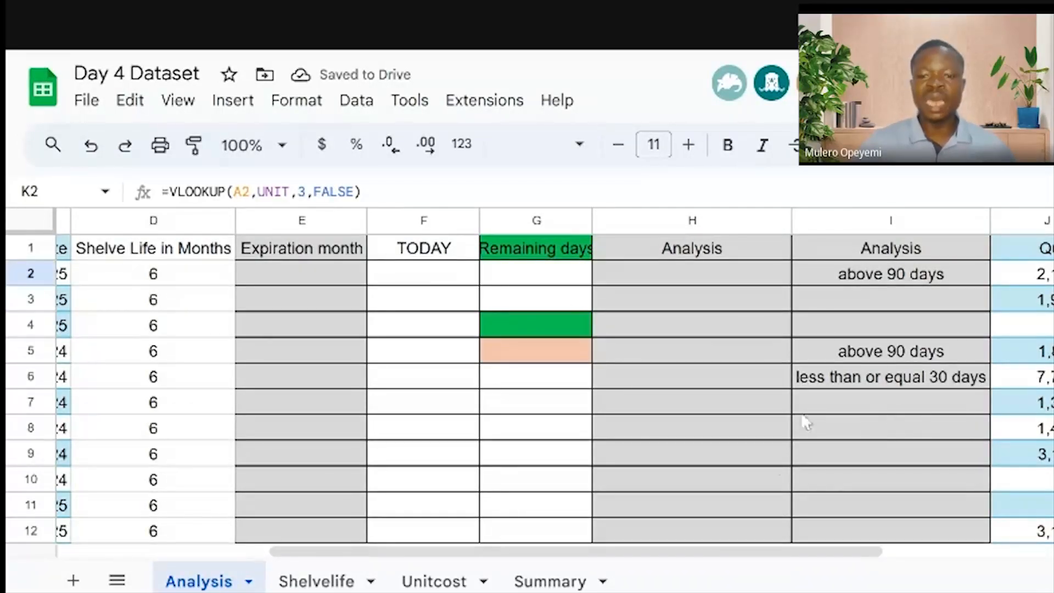
left_click_drag(765, 550, 551, 551)
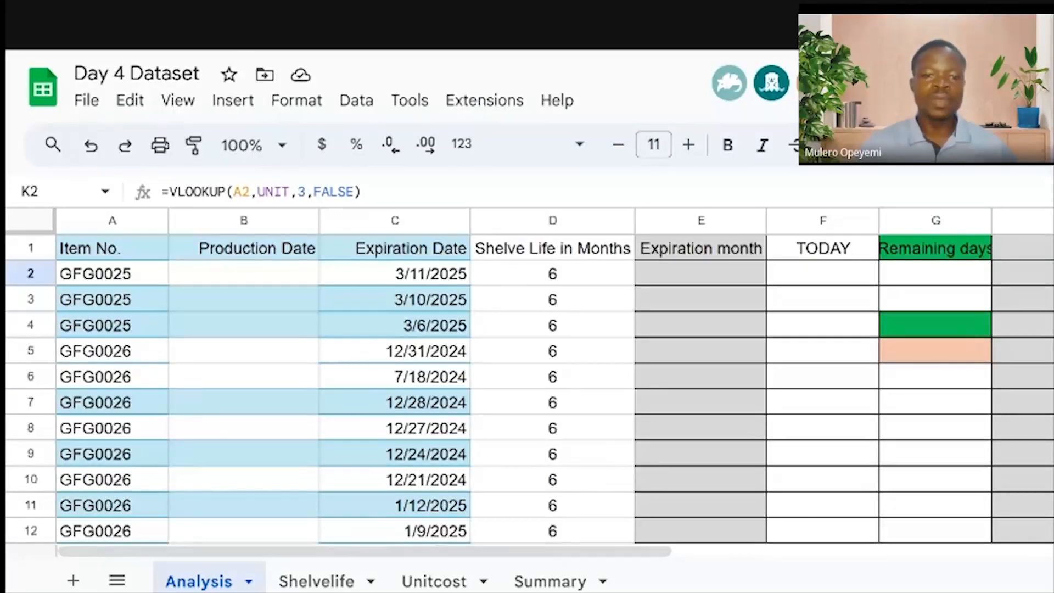
left_click_drag(565, 551, 863, 580)
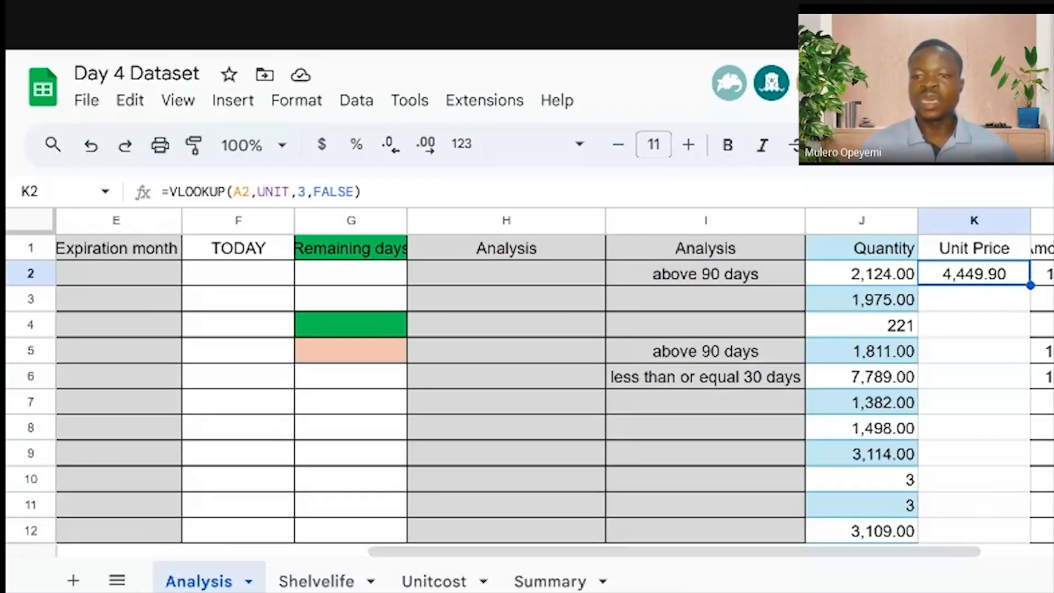
double_click(1030, 285)
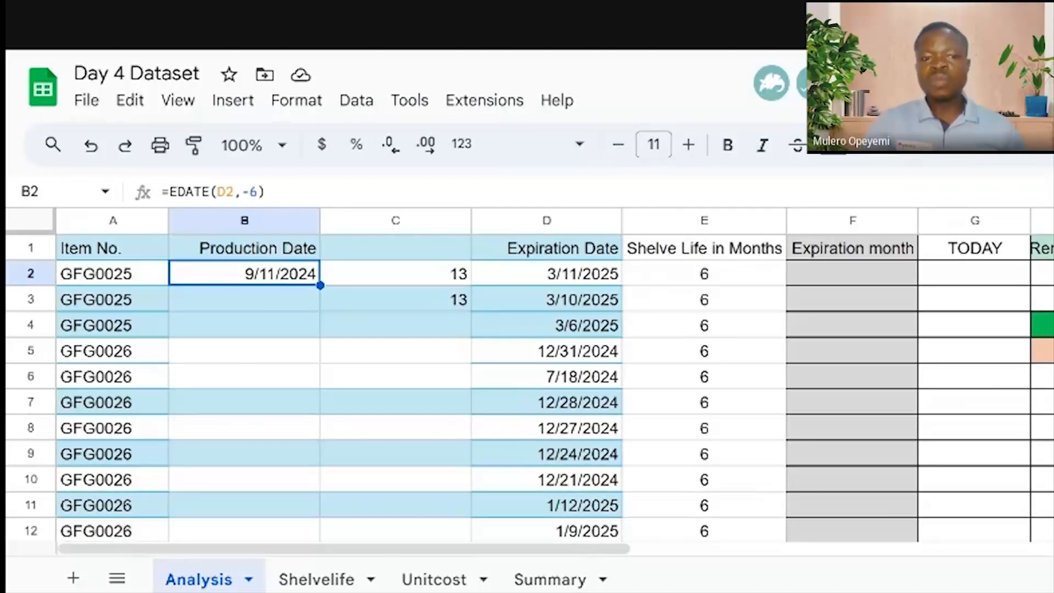
Change B2's production date formula to =EDATE(D2,-6)+1
double_click(274, 273)
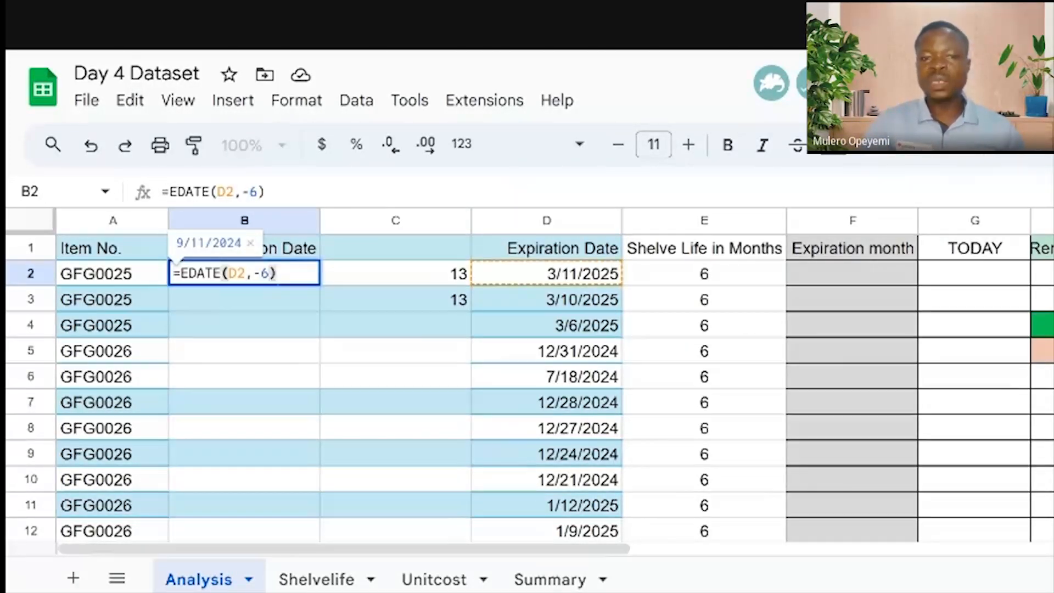
key("Return")
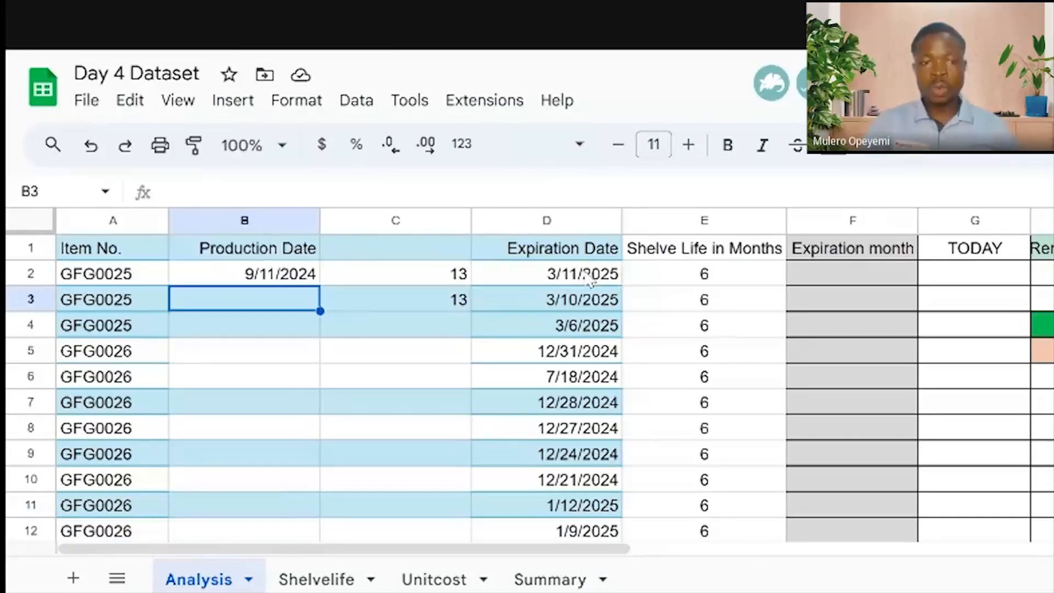
double_click(258, 275)
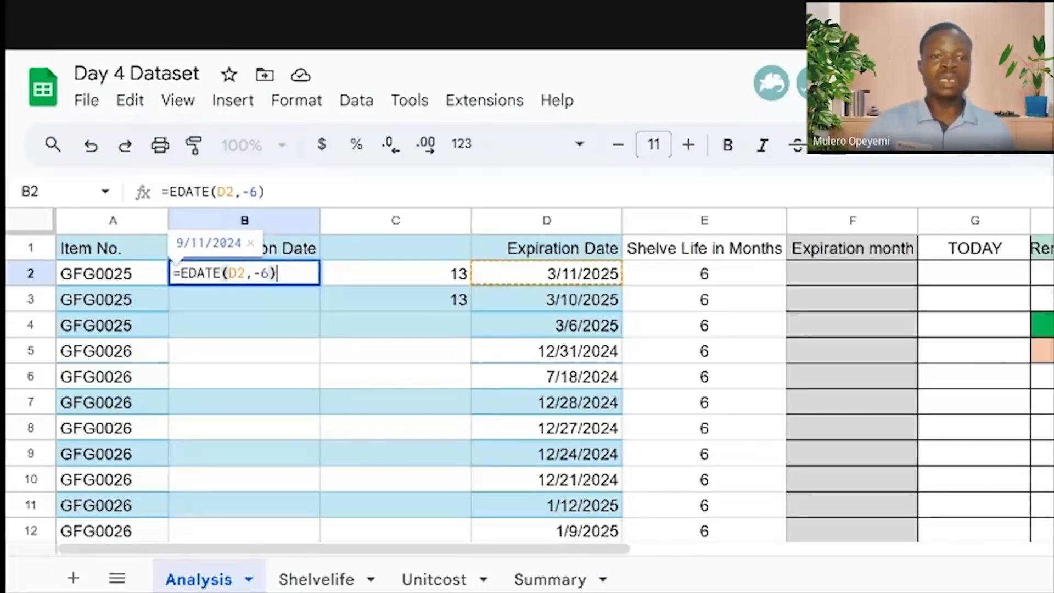
type("+1")
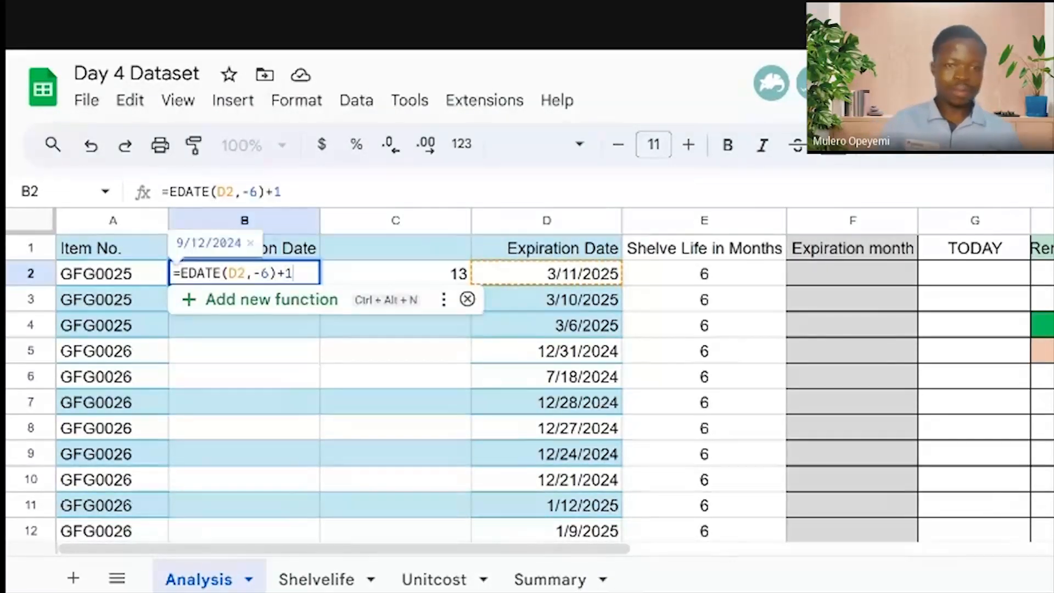
key("Return")
Fill the production date formula down column B and recheck B2's formula
left_click(286, 274)
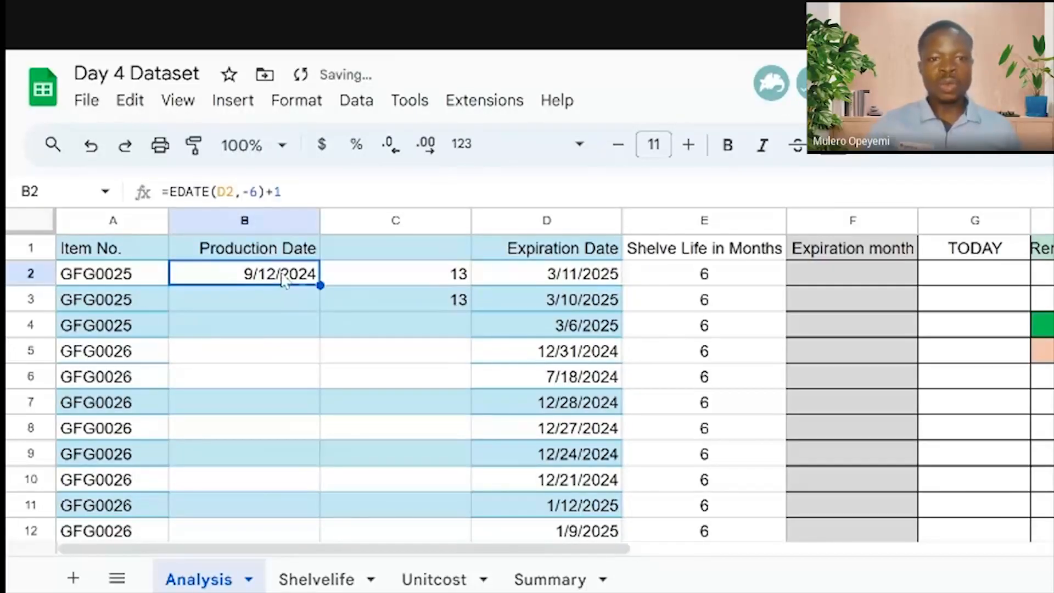
double_click(320, 285)
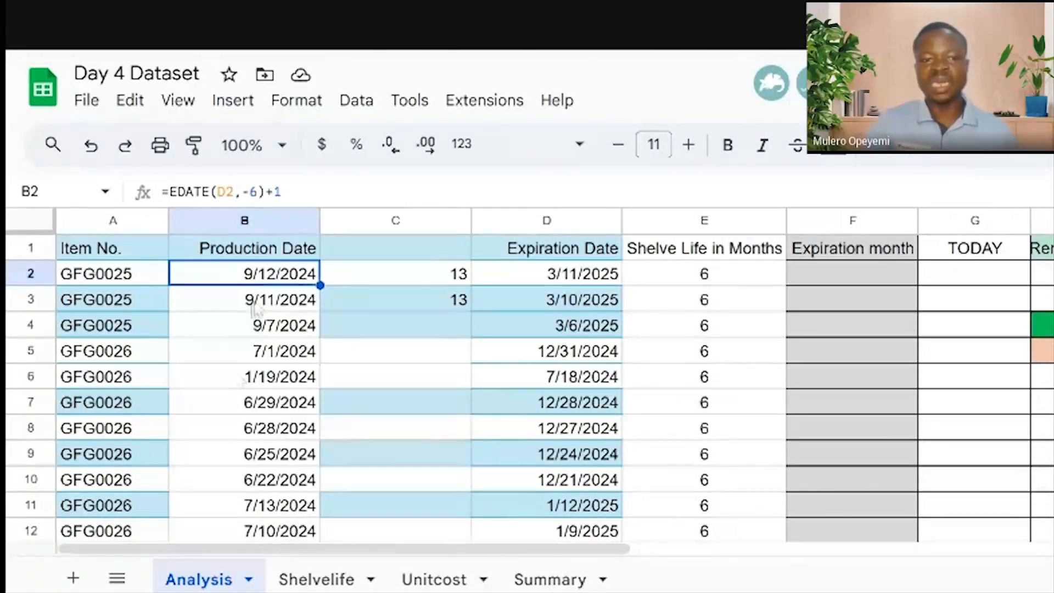
double_click(260, 283)
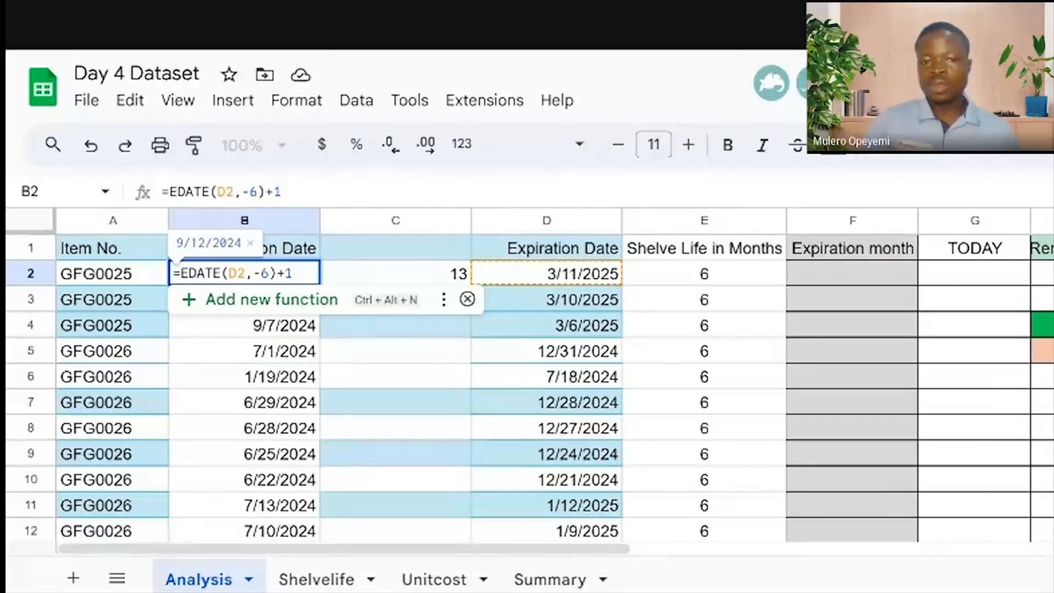
key("Return")
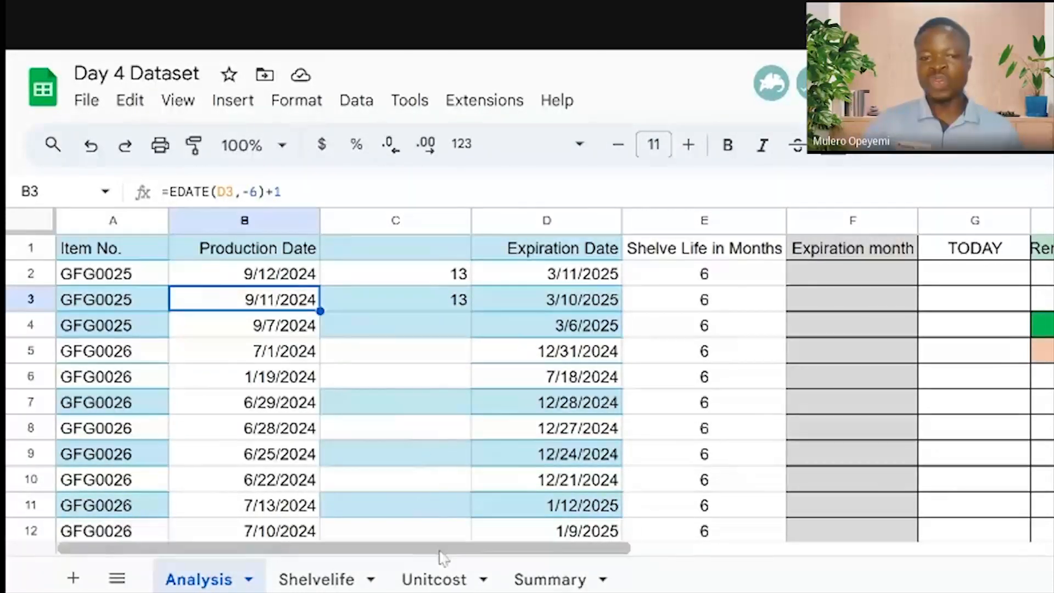
left_click_drag(439, 551, 477, 563)
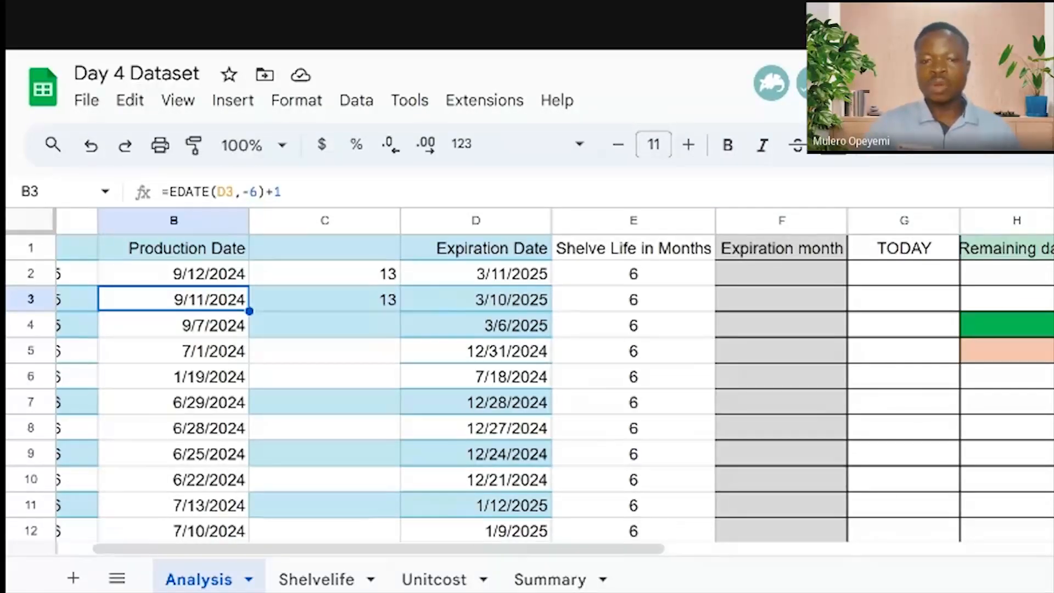
left_click(547, 582)
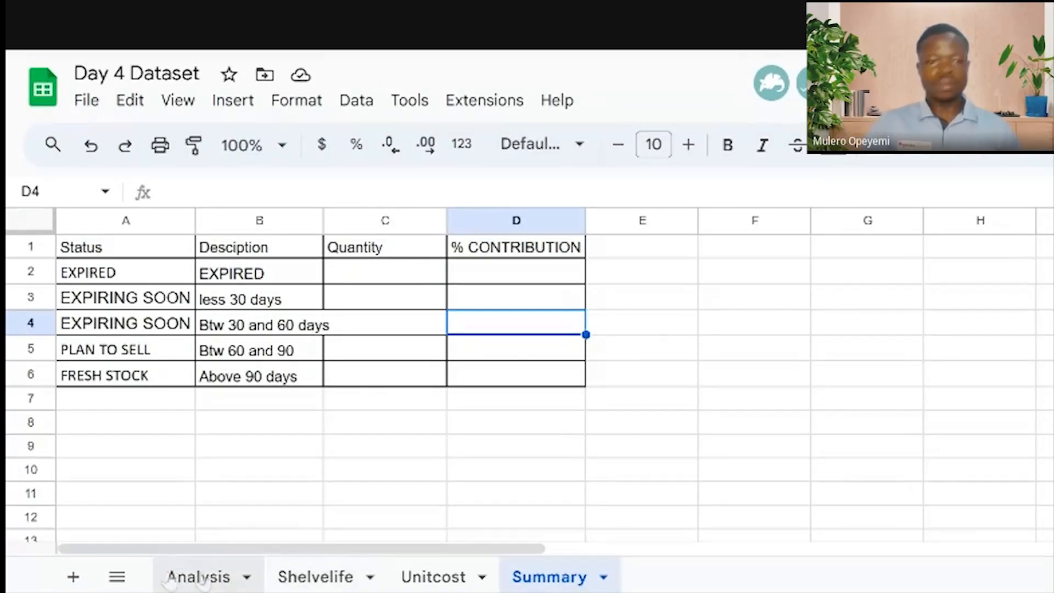
left_click(170, 579)
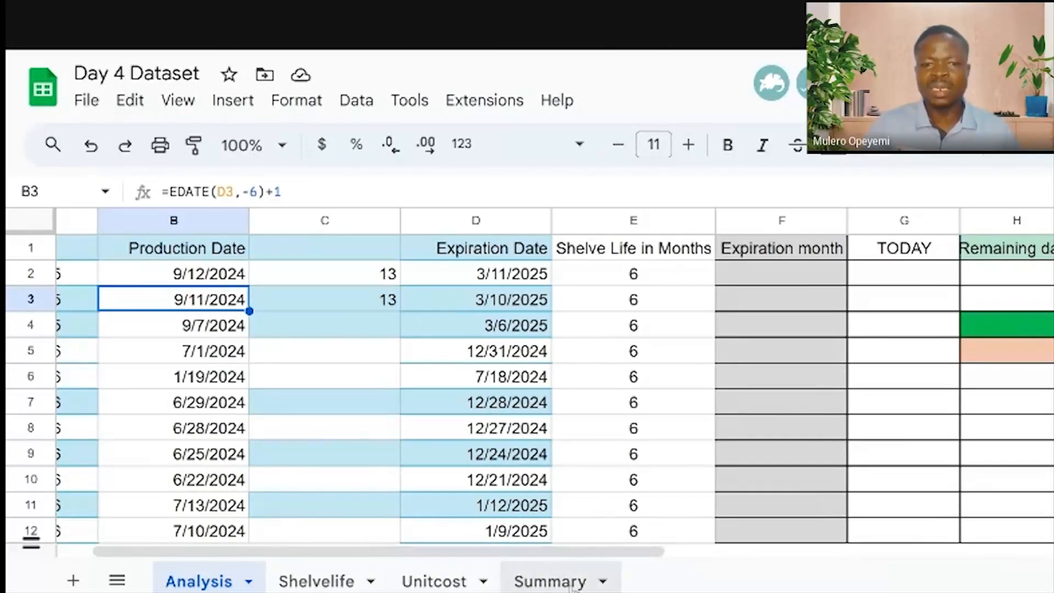
left_click(549, 581)
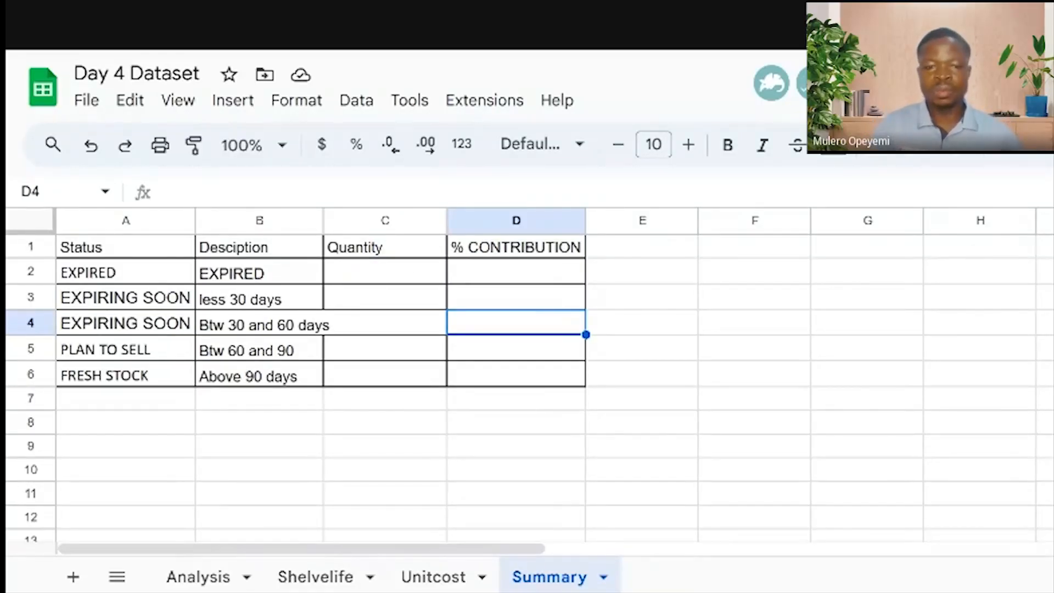
left_click(199, 576)
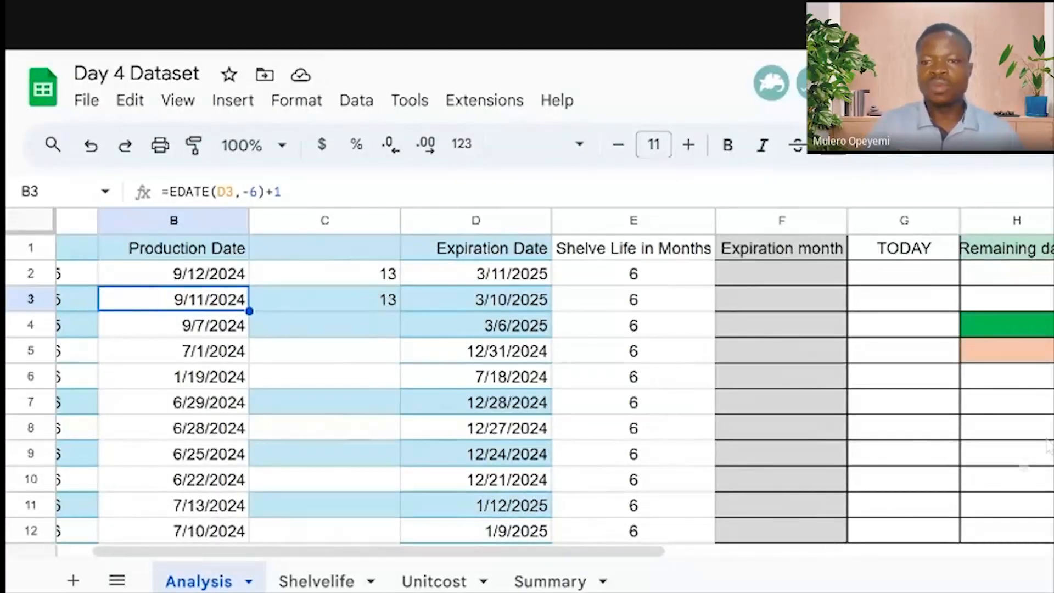
left_click(1012, 278)
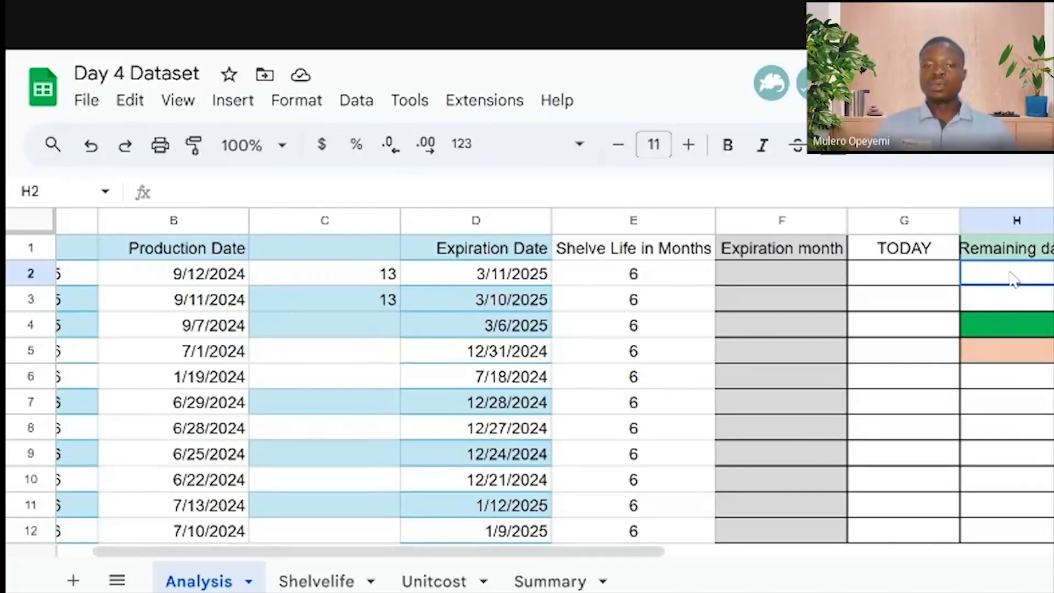
left_click(938, 276)
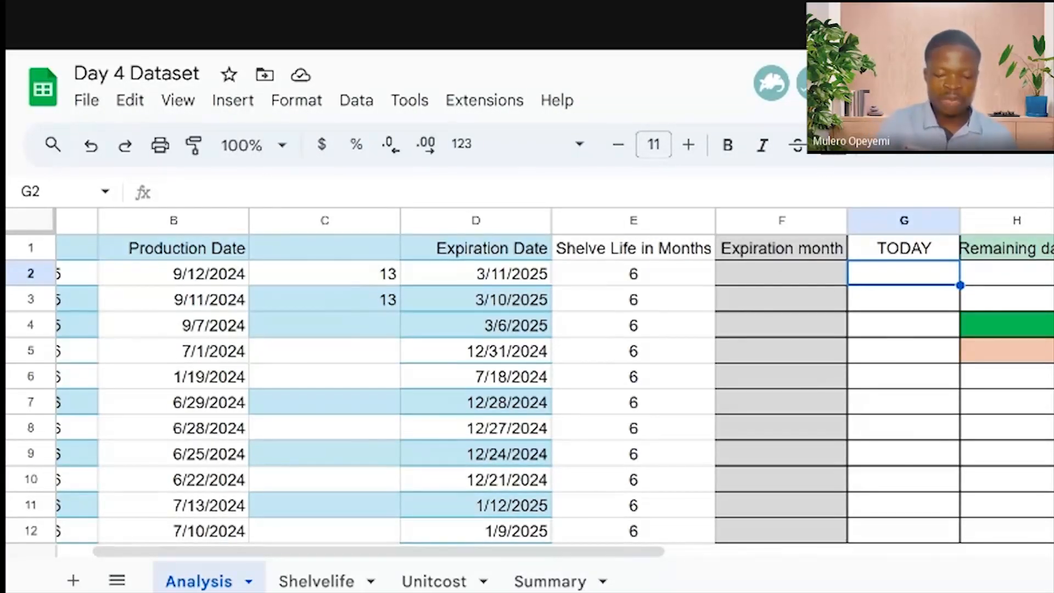
type("=tod")
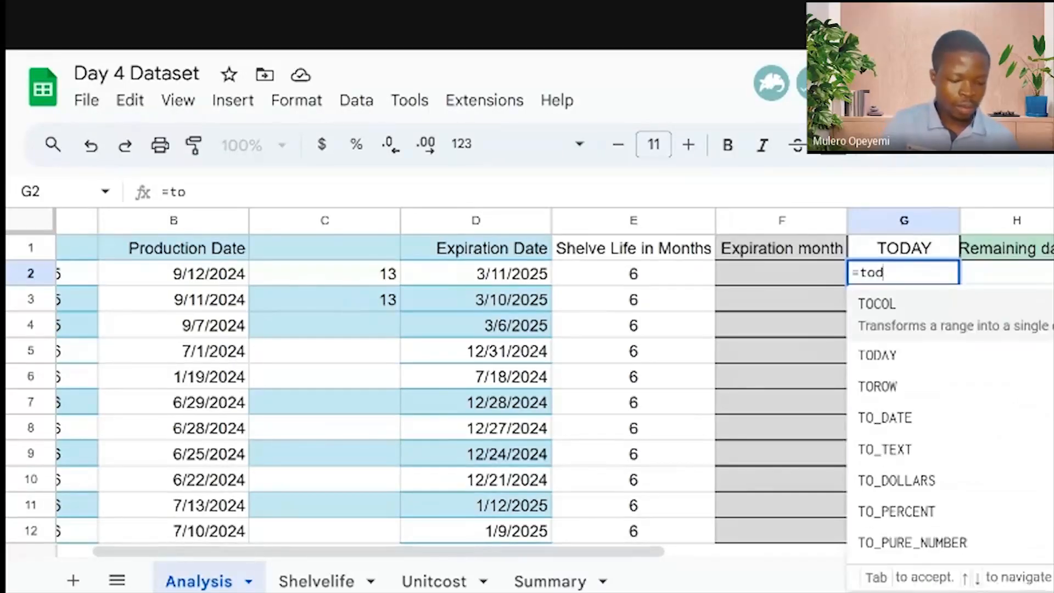
type("ay")
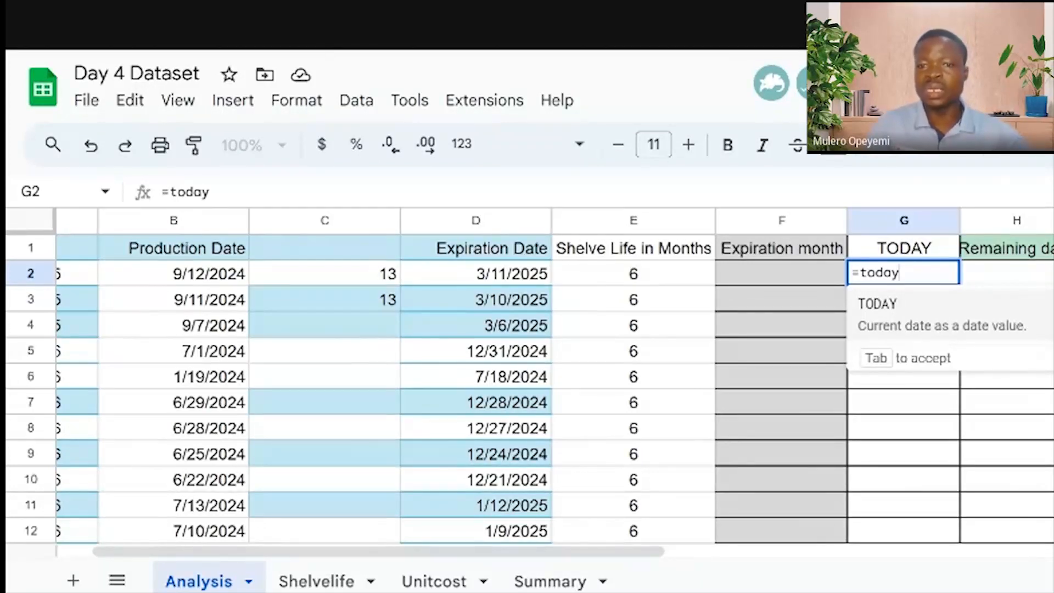
Enter =TODAY() in G2 and fill it down to row 68 so every row shows 10/6/2024
left_click(944, 327)
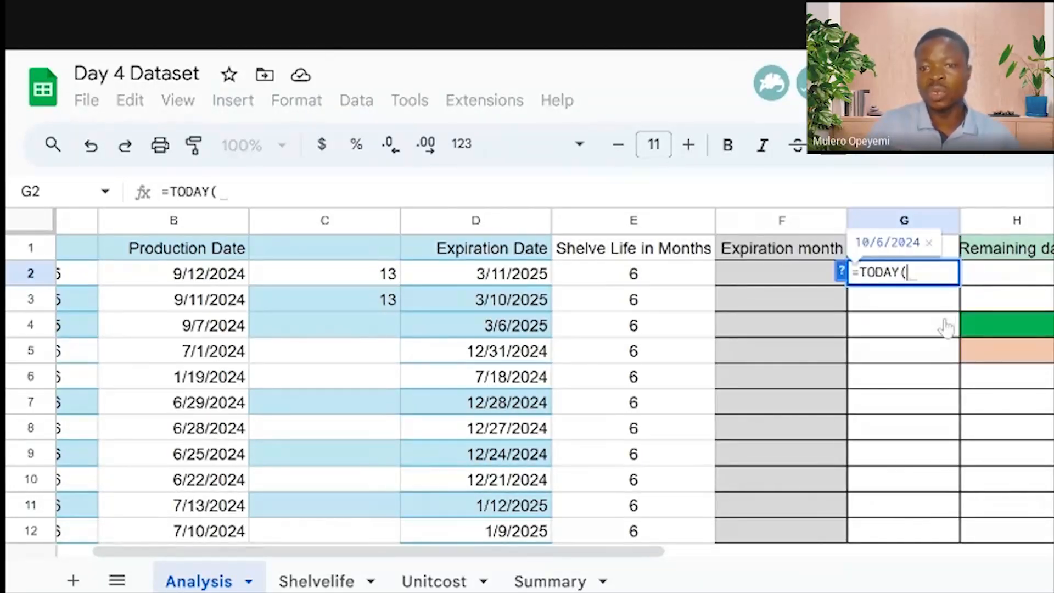
type(")")
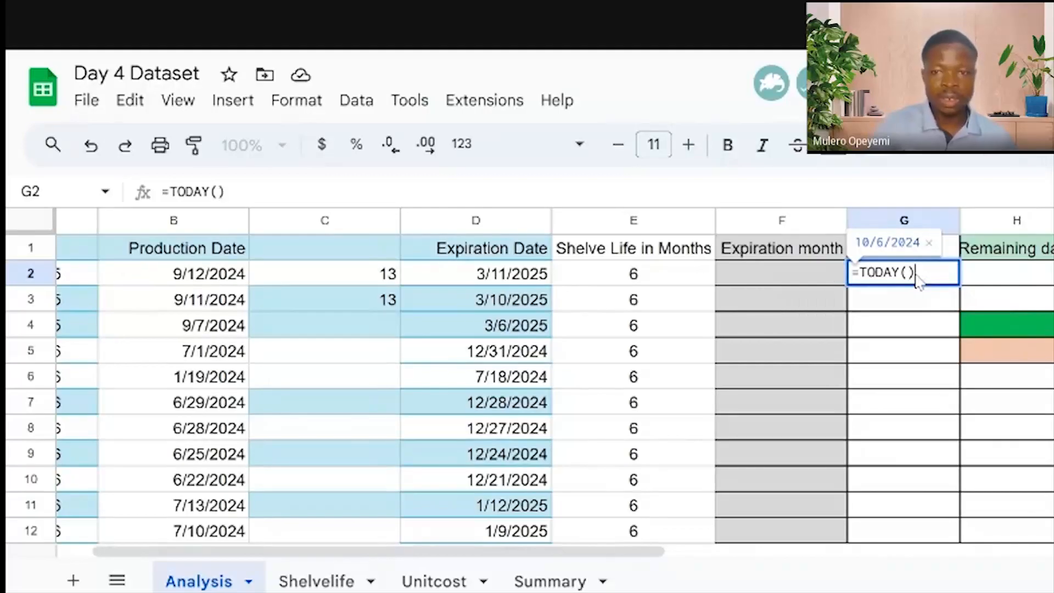
key("Return")
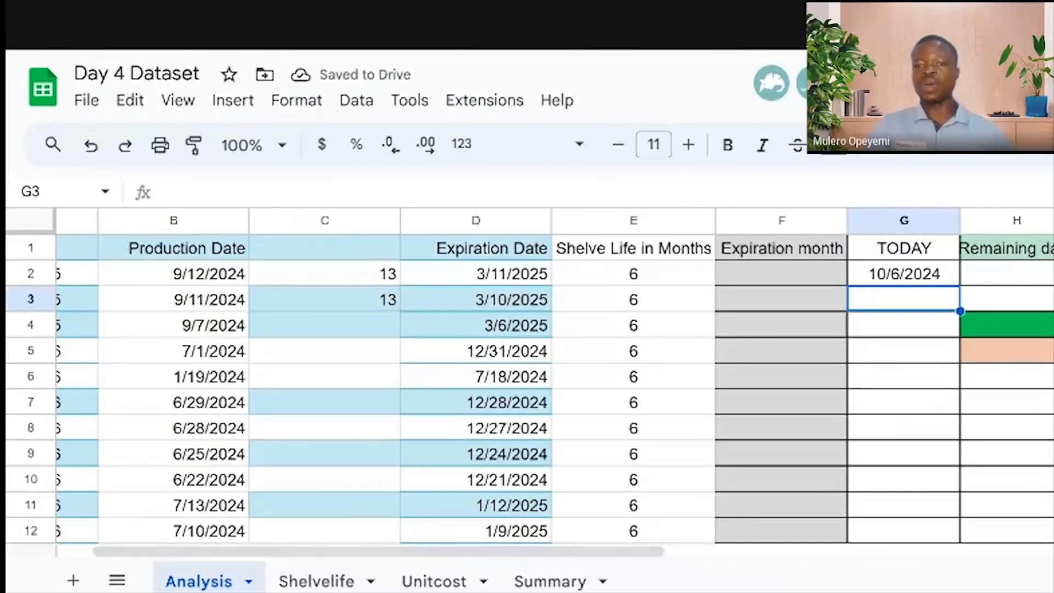
left_click(916, 278)
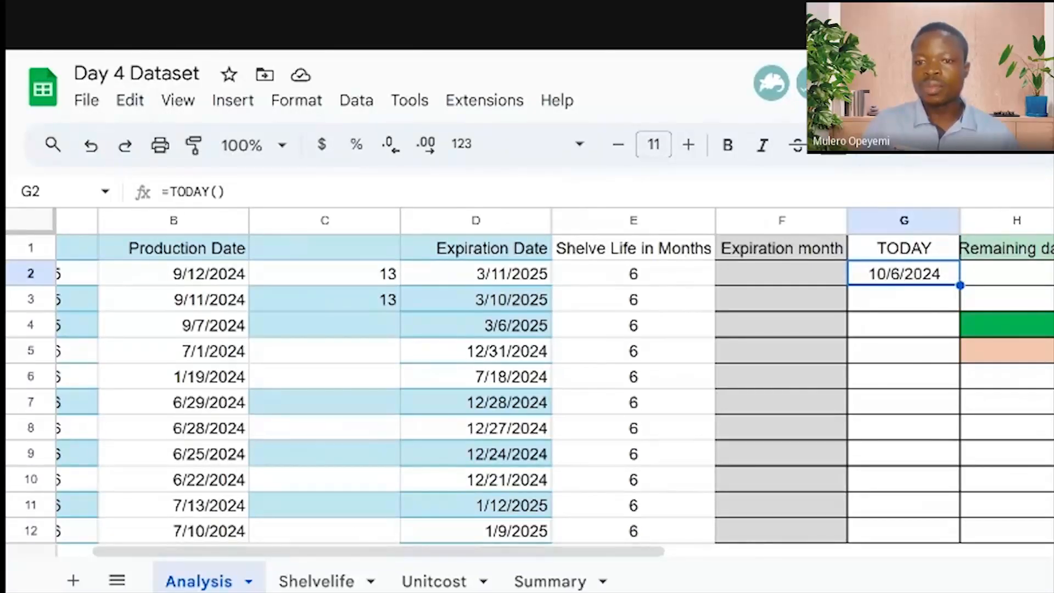
scroll(527, 384, "down", 15)
left_click(904, 532, "shift")
key("ctrl+d")
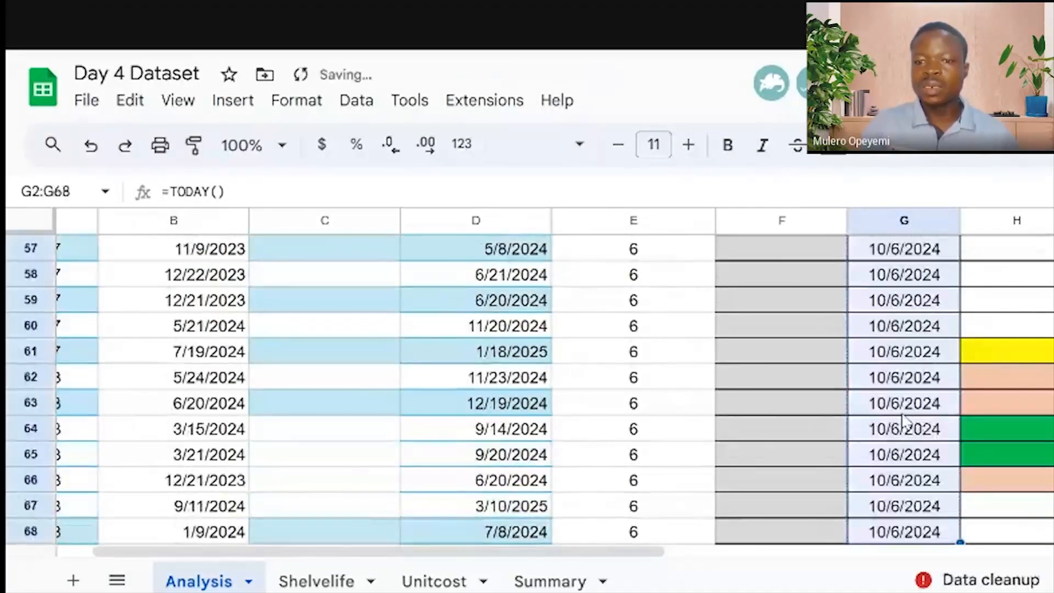
scroll(890, 412, "up", 15)
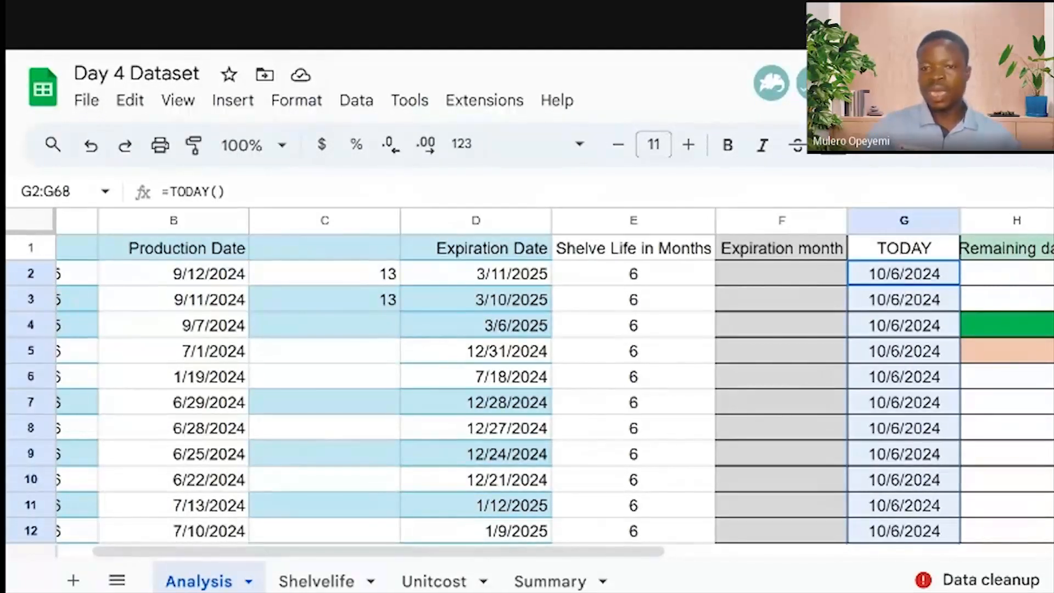
left_click(1030, 277)
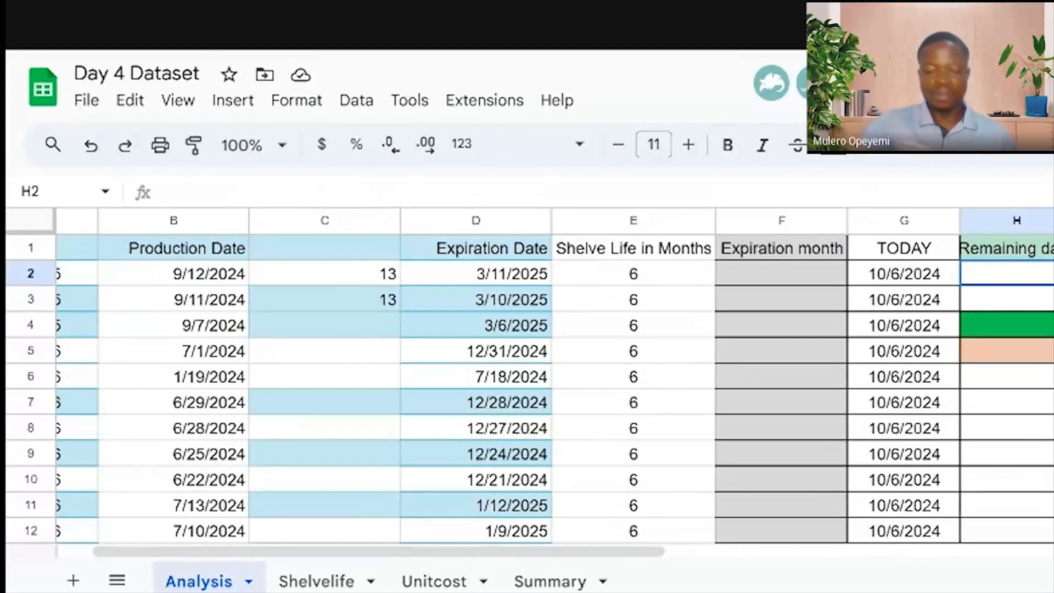
type("=")
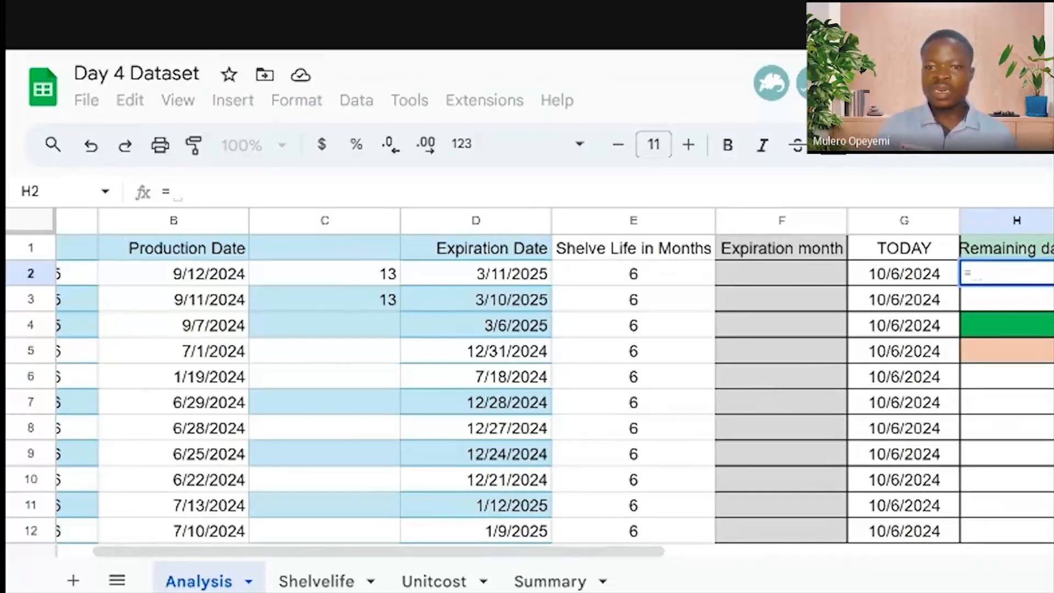
Complete =D2-G2 in H2, giving 156 remaining days, then select column H
left_click(489, 279)
type("-")
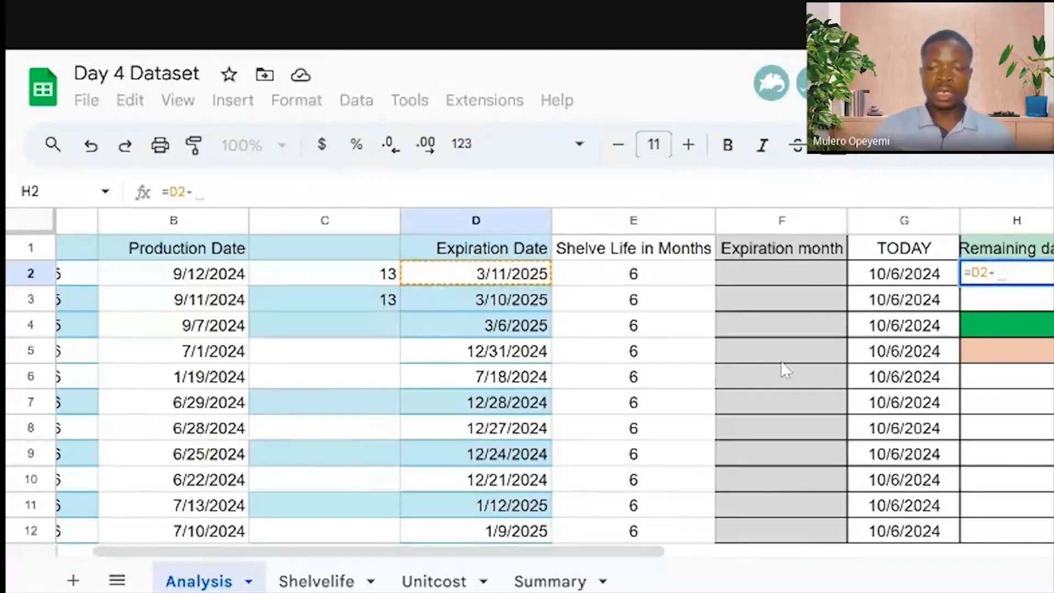
left_click(894, 277)
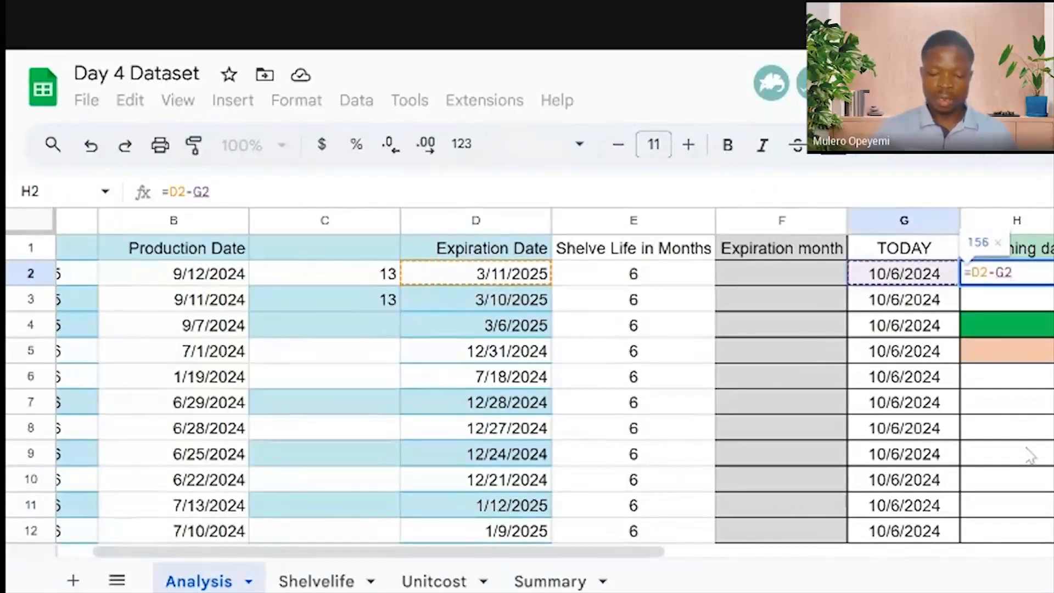
key("Return")
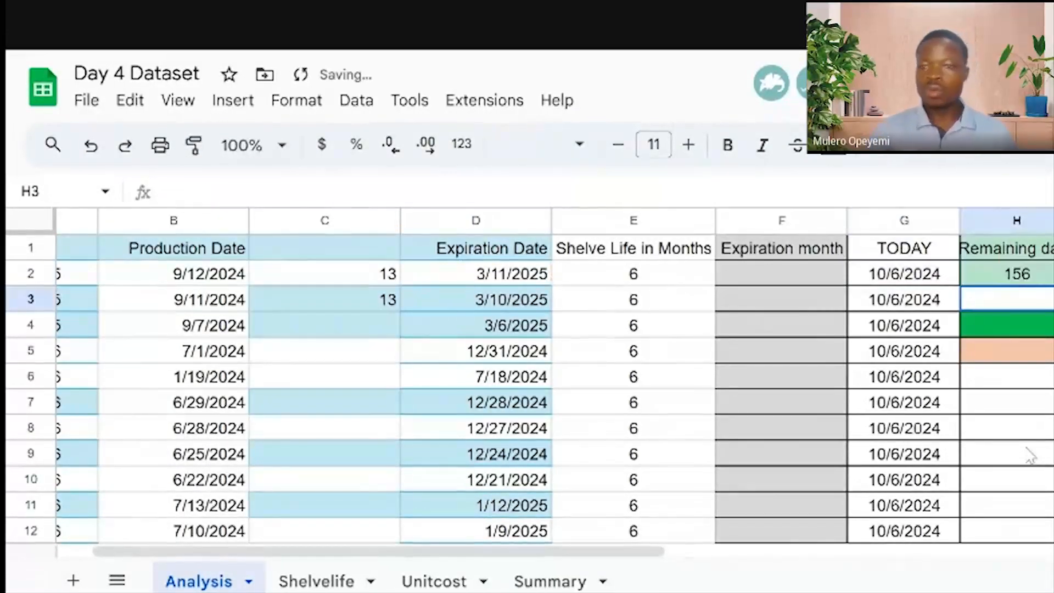
left_click(1040, 286)
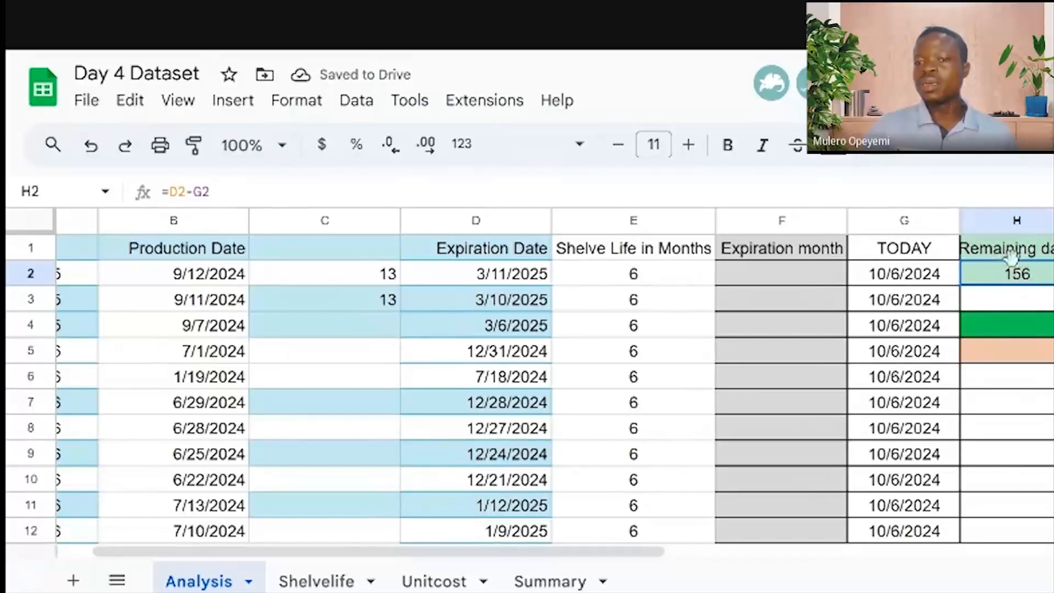
left_click(1018, 221)
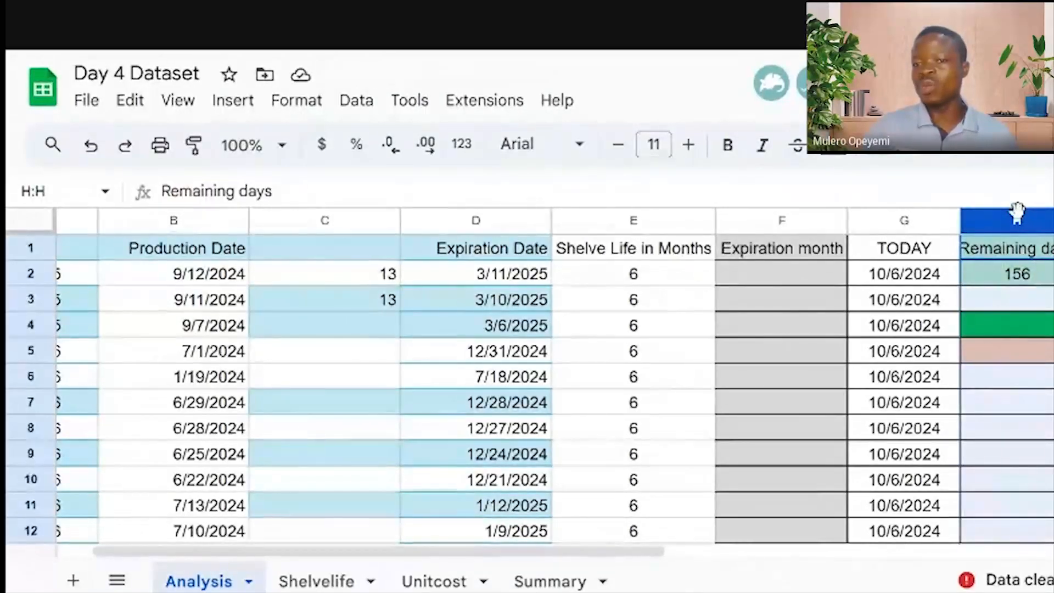
right_click(1016, 211)
left_click(998, 274)
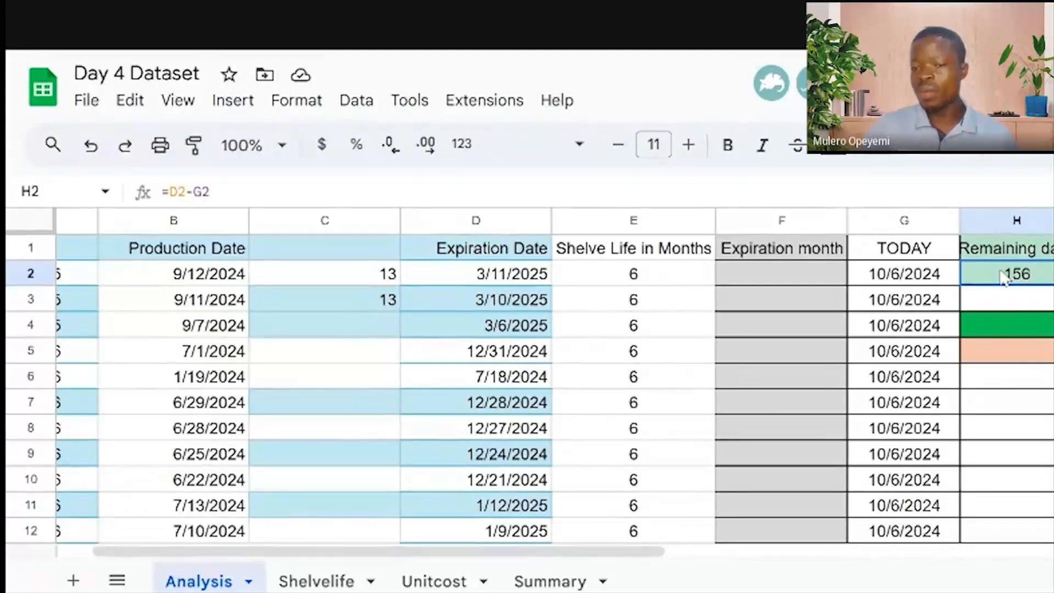
left_click(1008, 221)
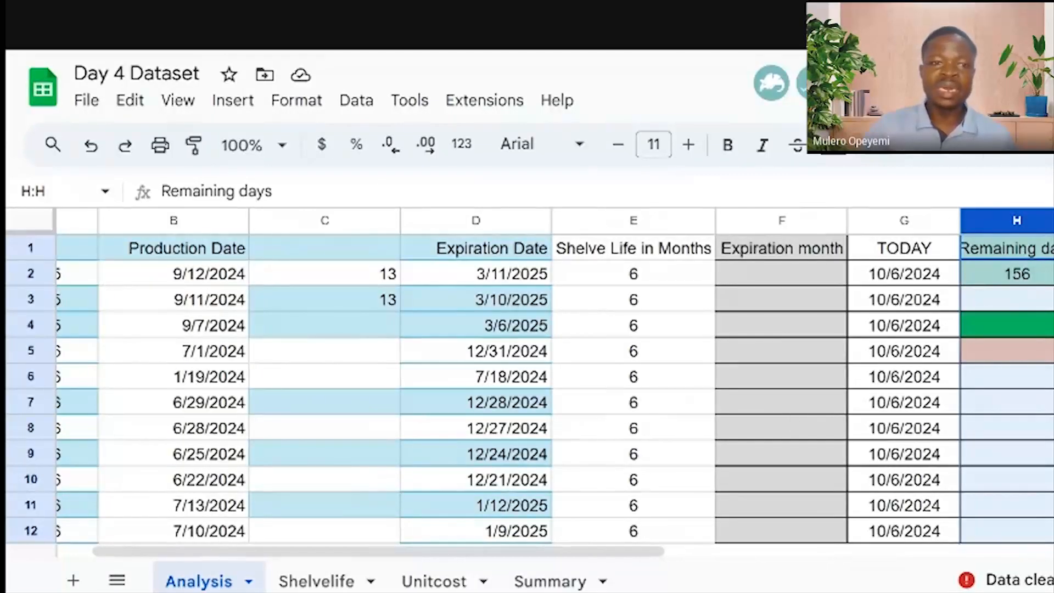
left_click(291, 105)
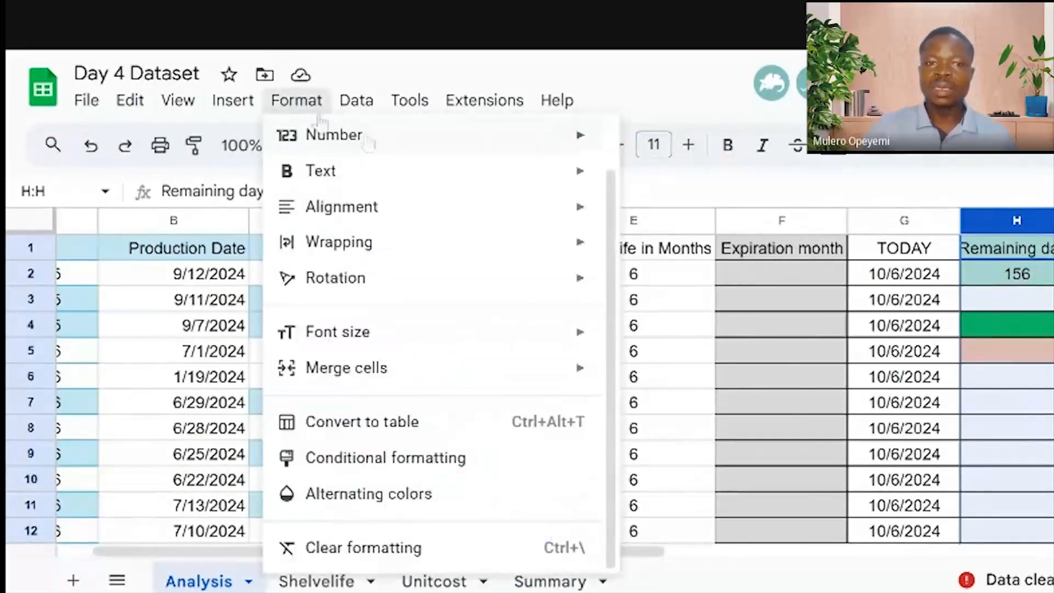
mouse_move(371, 144)
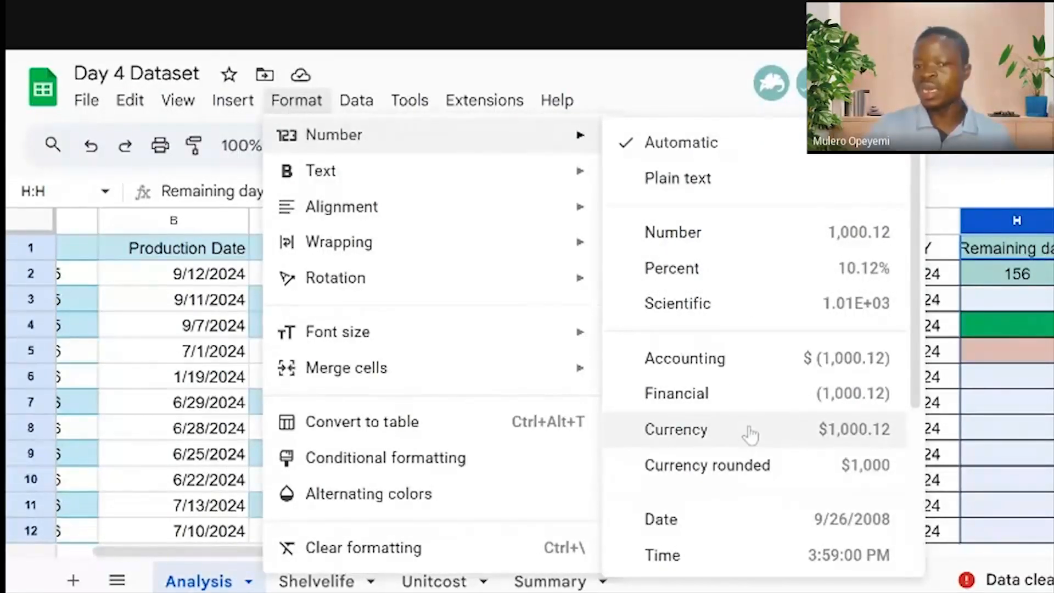
left_click(1047, 277)
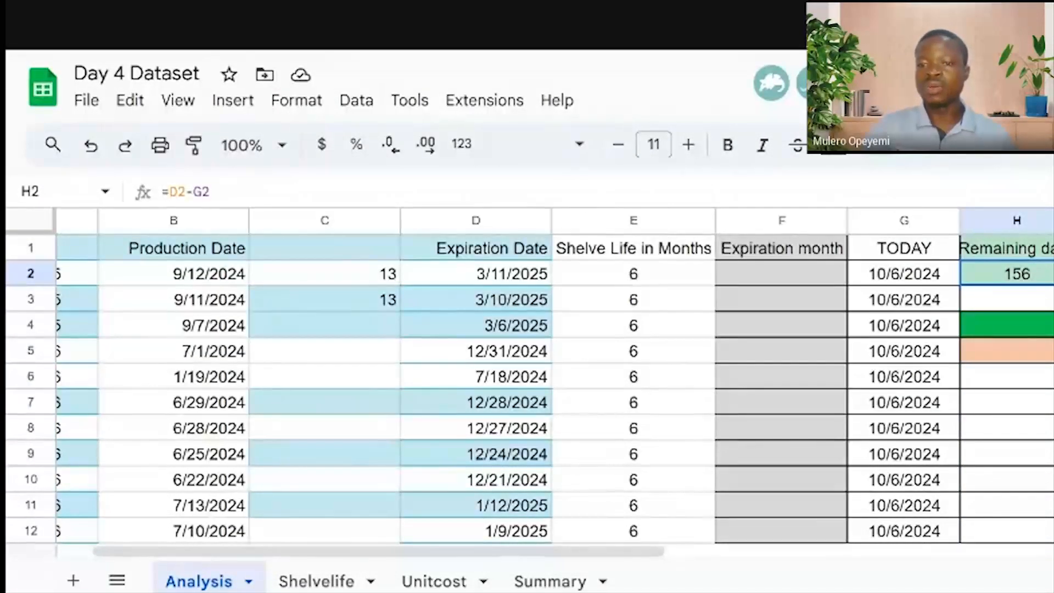
double_click(1053, 285)
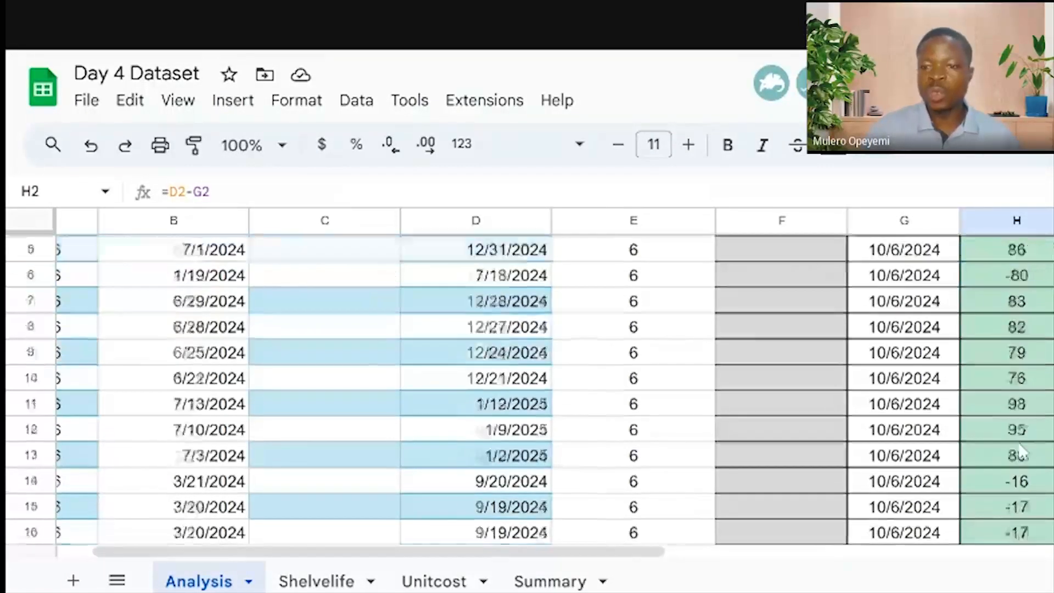
scroll(526, 384, "down", 8)
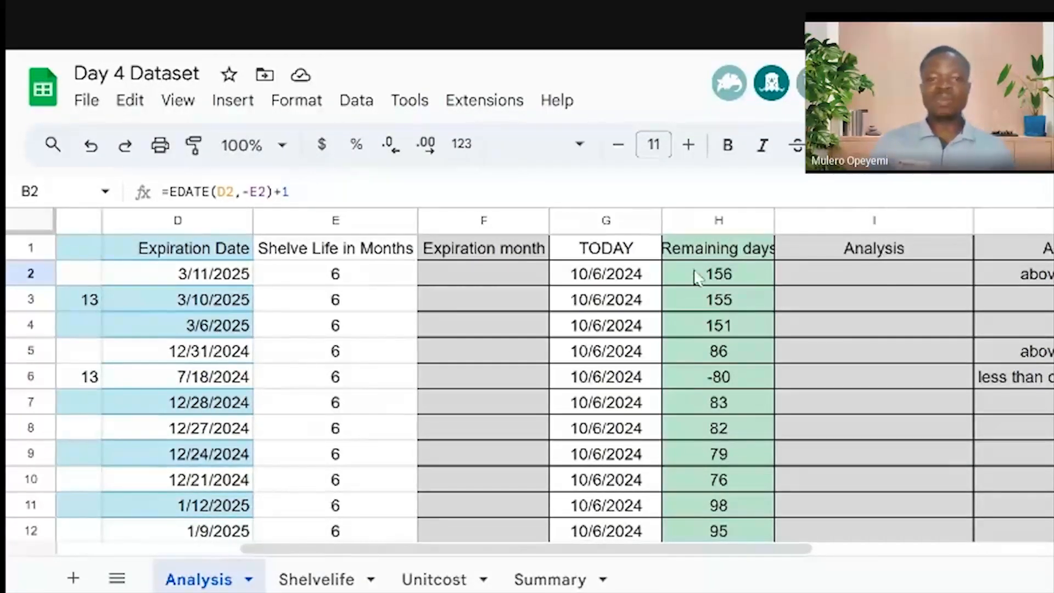
left_click(478, 272)
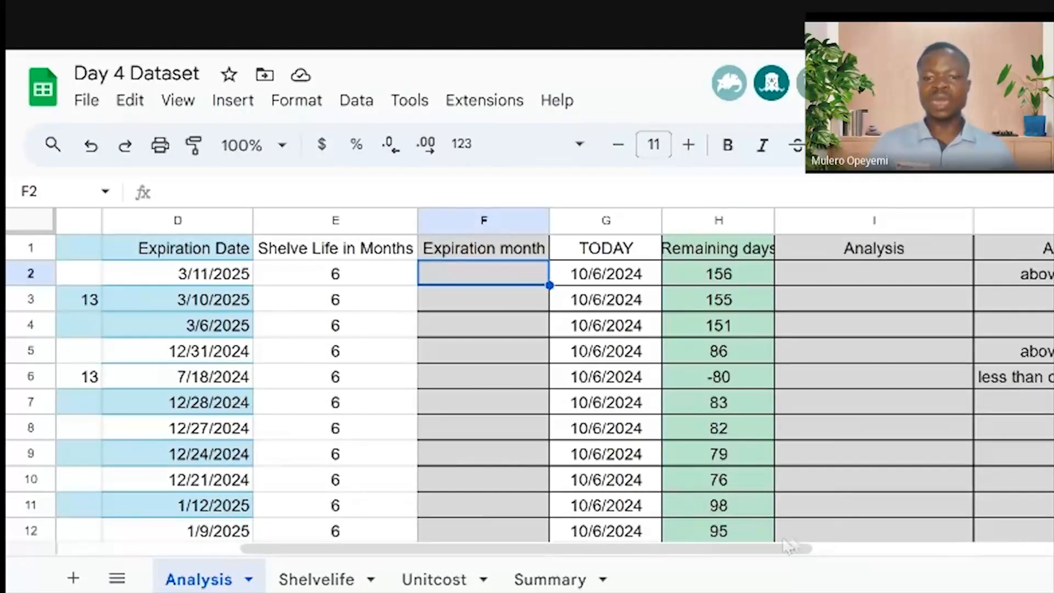
Enter =TEXT(D2,"ddmmyyyy") in F2 so it displays 11032025
left_click_drag(772, 549, 641, 555)
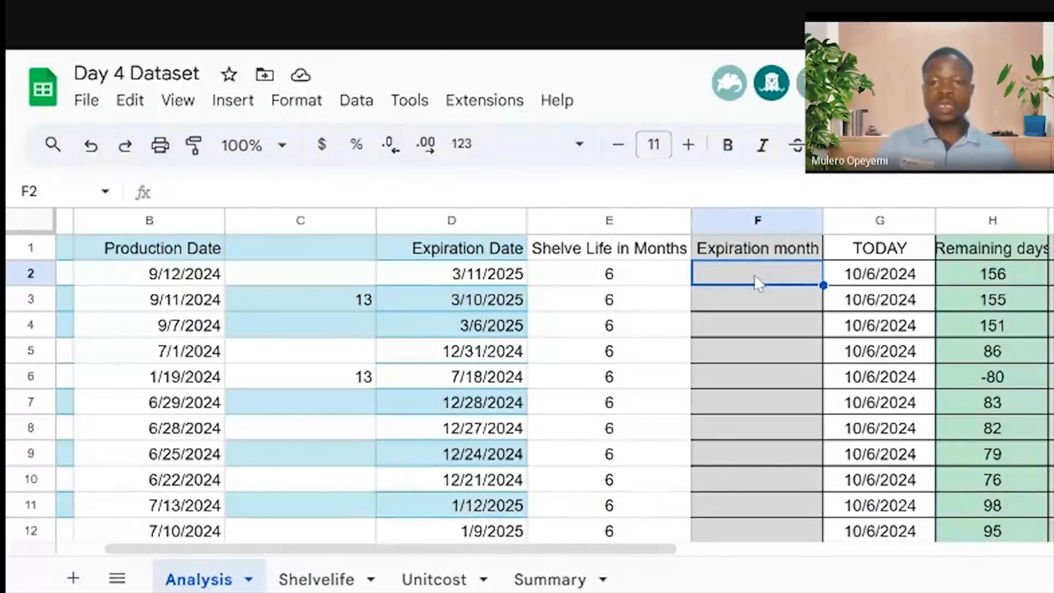
type("=te")
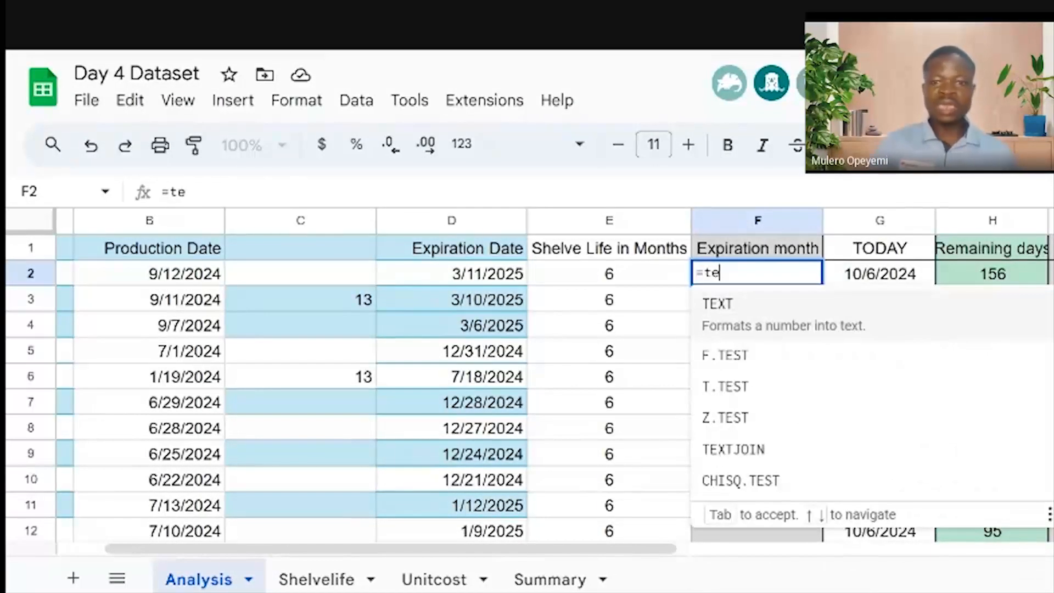
key("Tab")
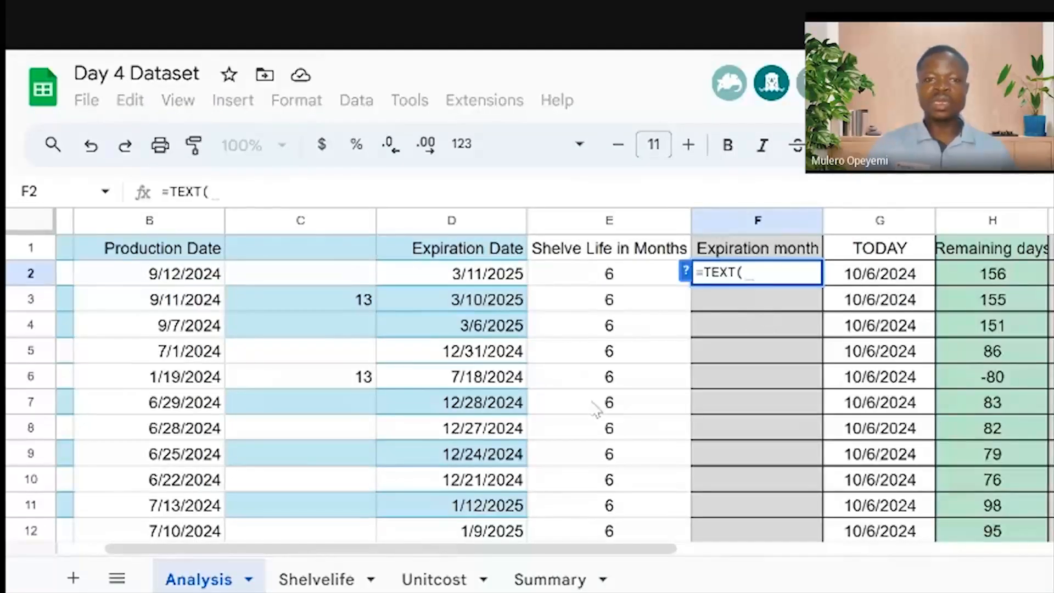
left_click(463, 278)
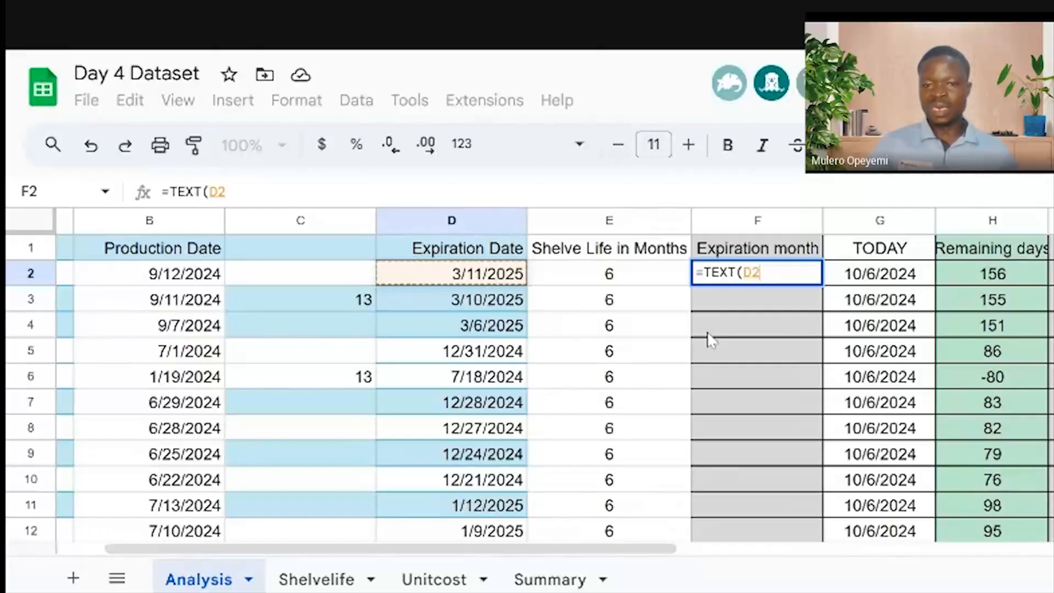
type(",")
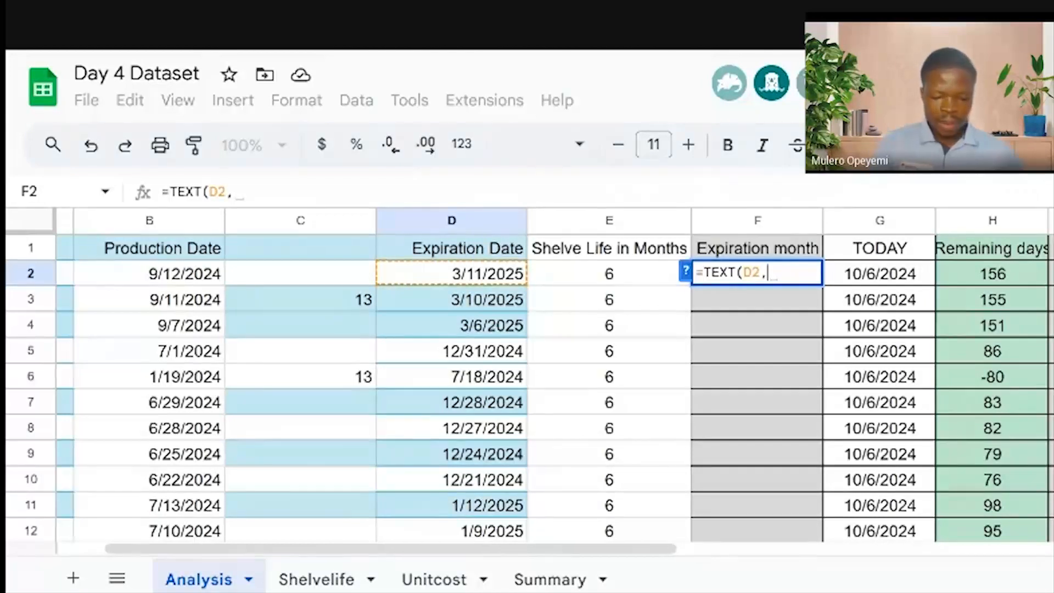
type("\"\"")
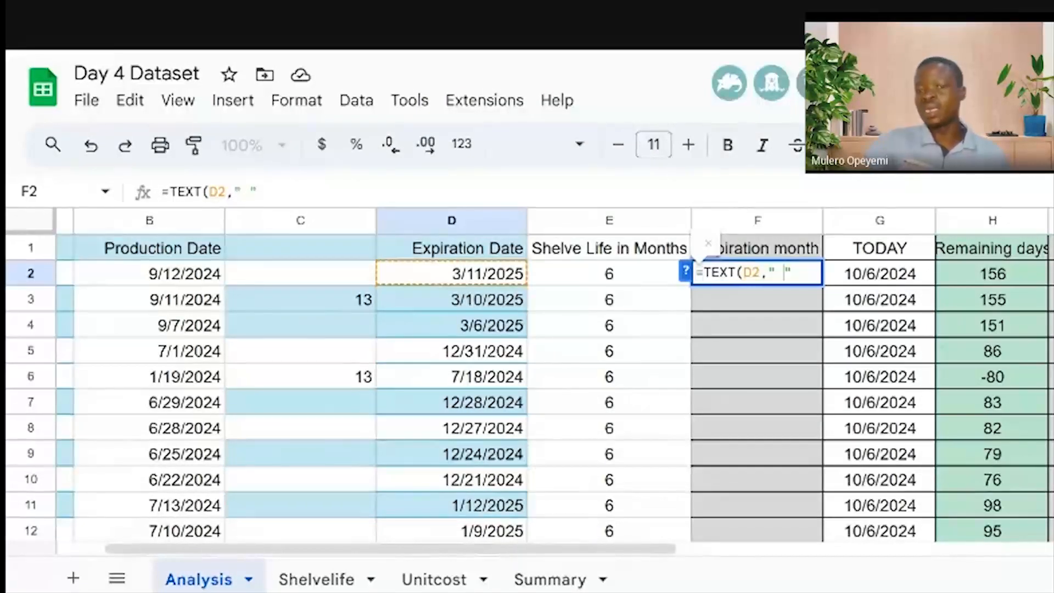
key("BackSpace")
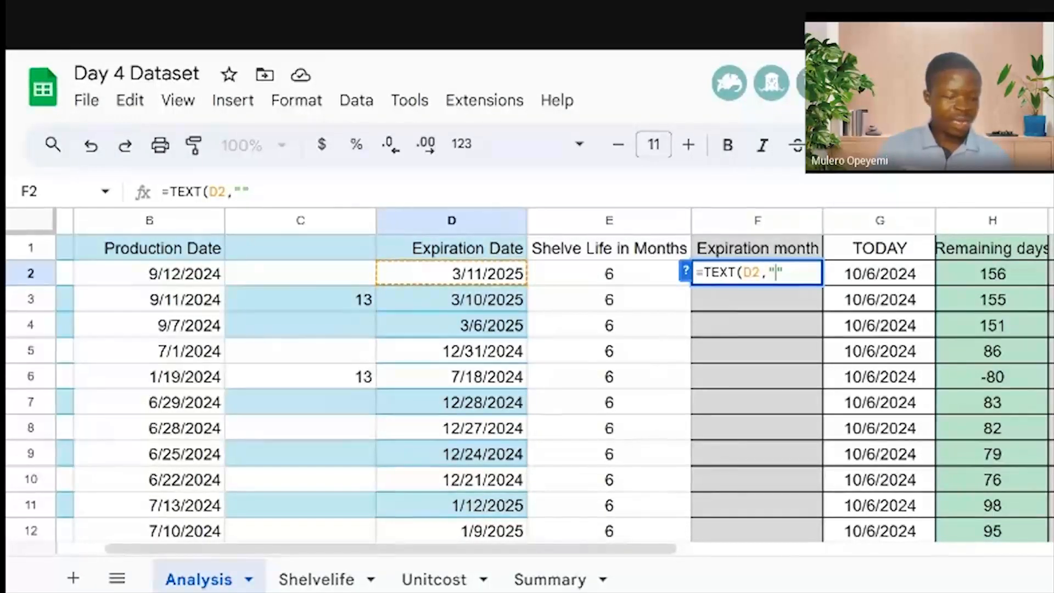
type("dd")
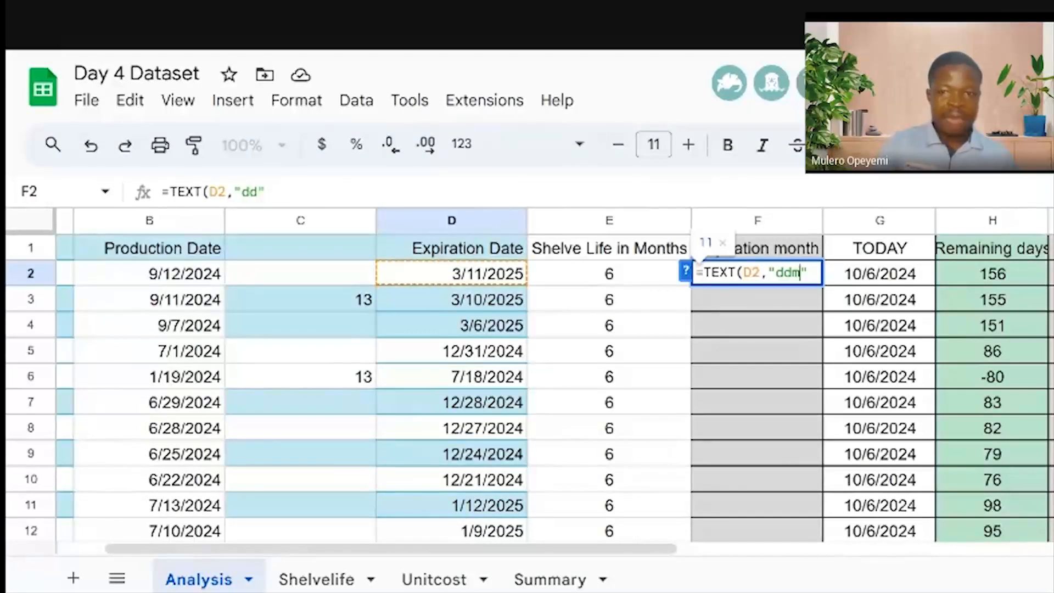
type("m")
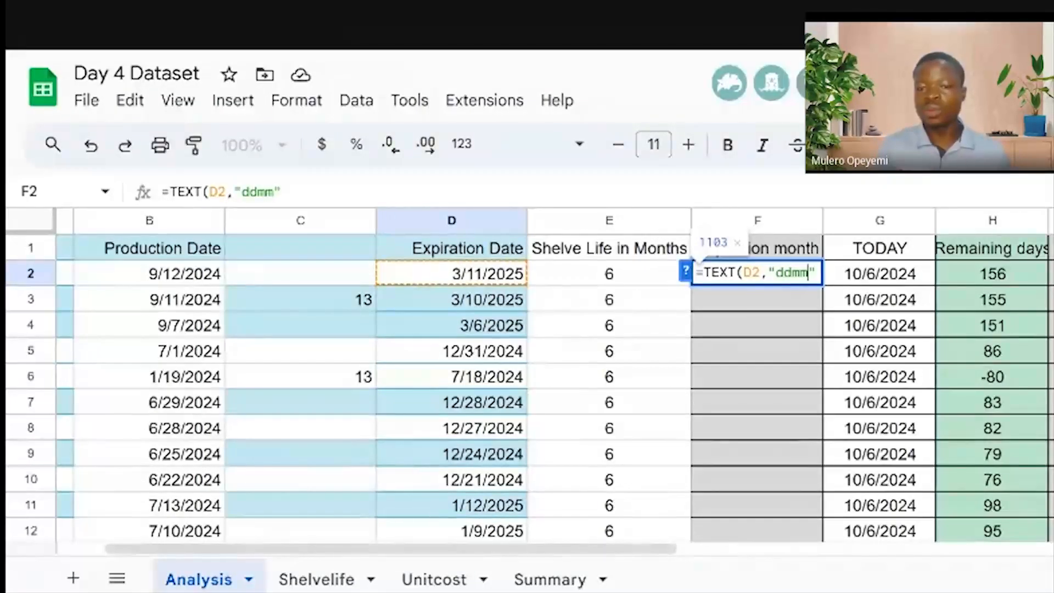
type("yyy")
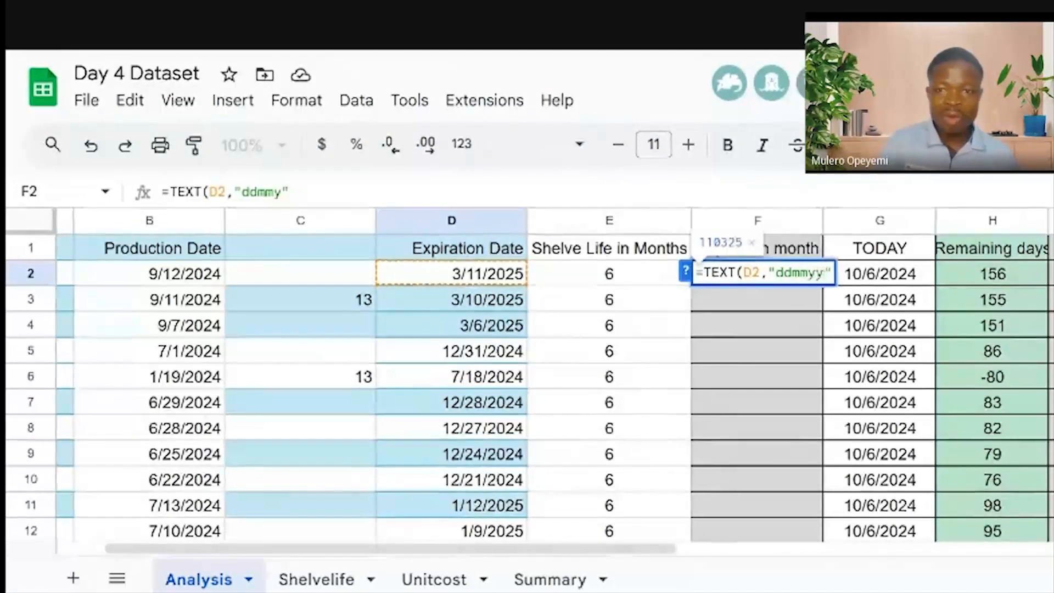
type("y")
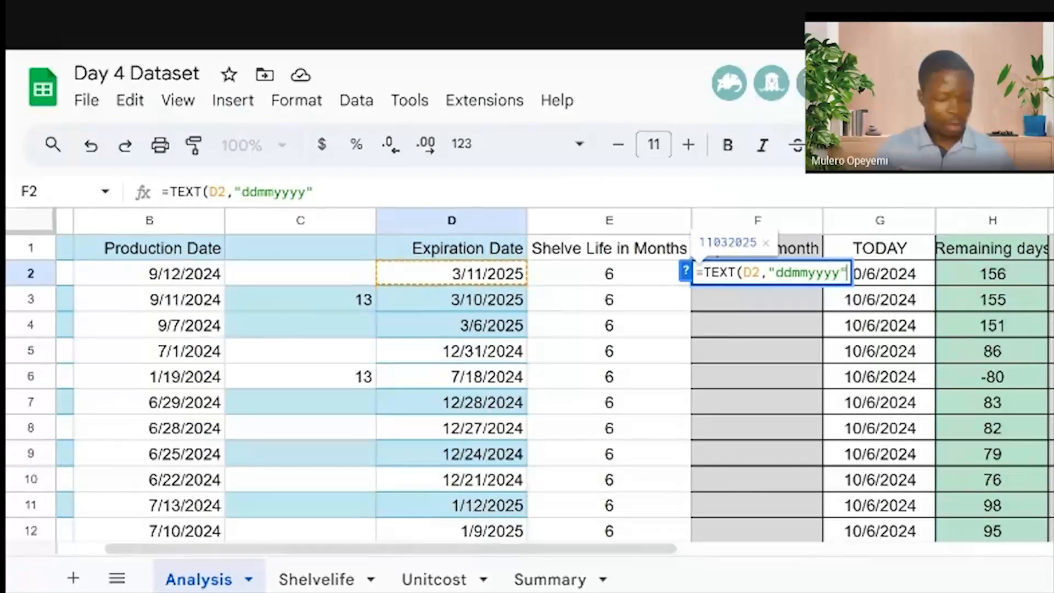
type(")")
key("Return")
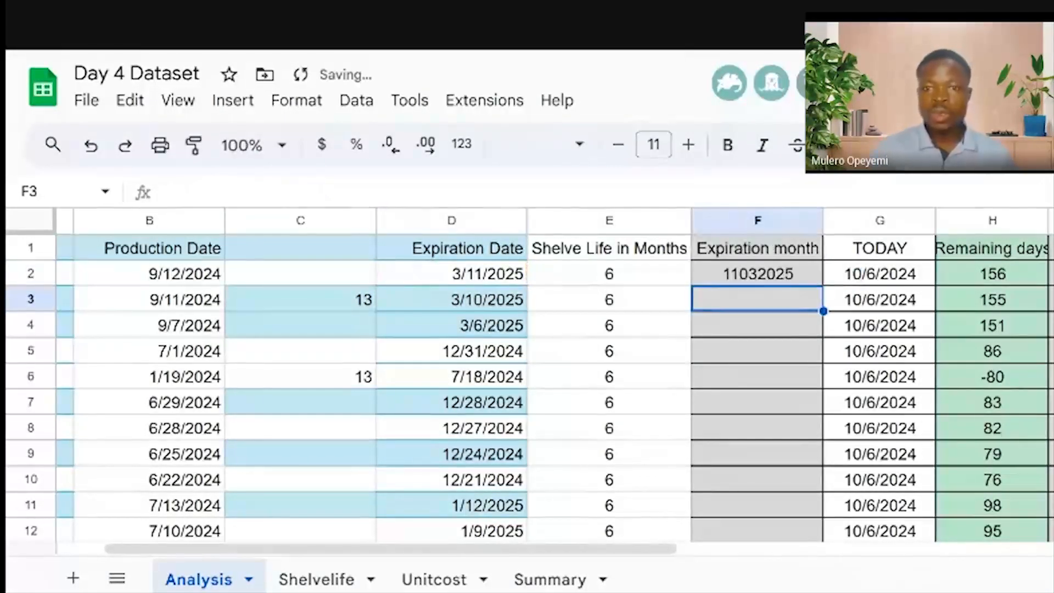
Change F2's format to =TEXT(D2,"mmmyyyy") so it shows Mar2025
double_click(774, 279)
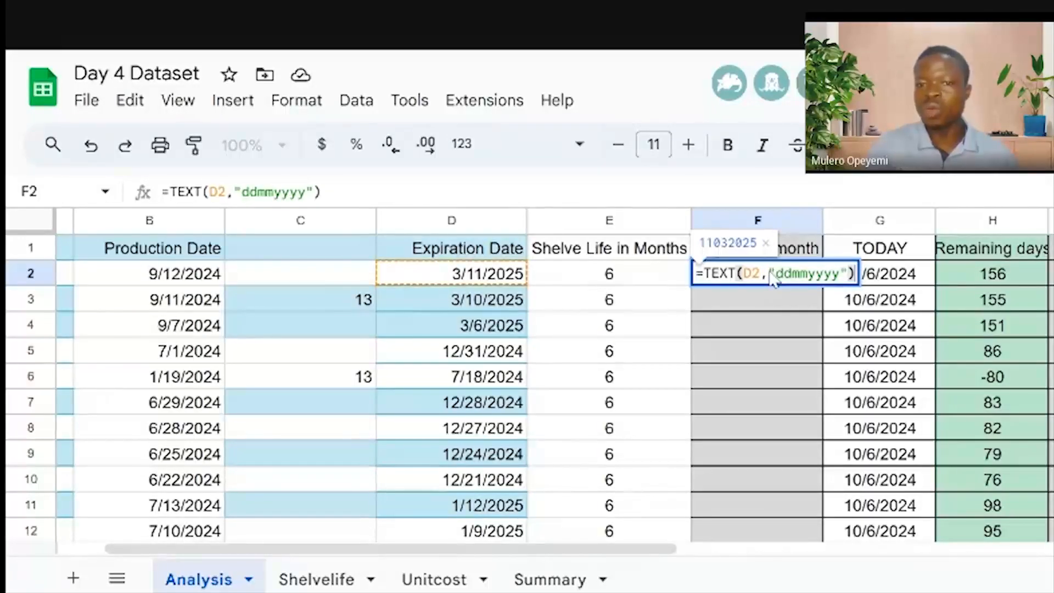
left_click(791, 273)
key("BackSpace")
key("BackSpace")
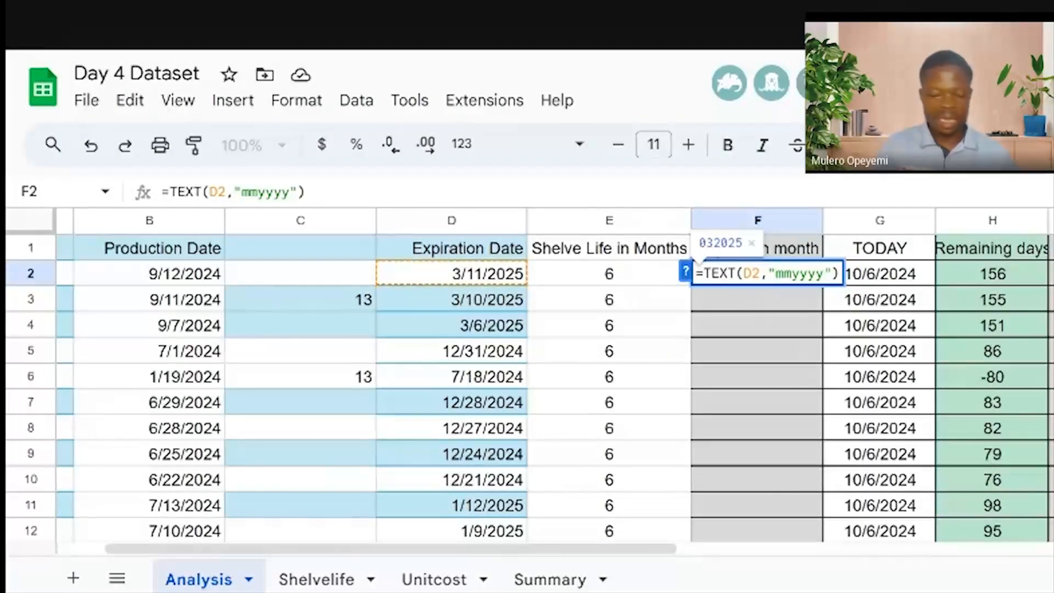
type("m")
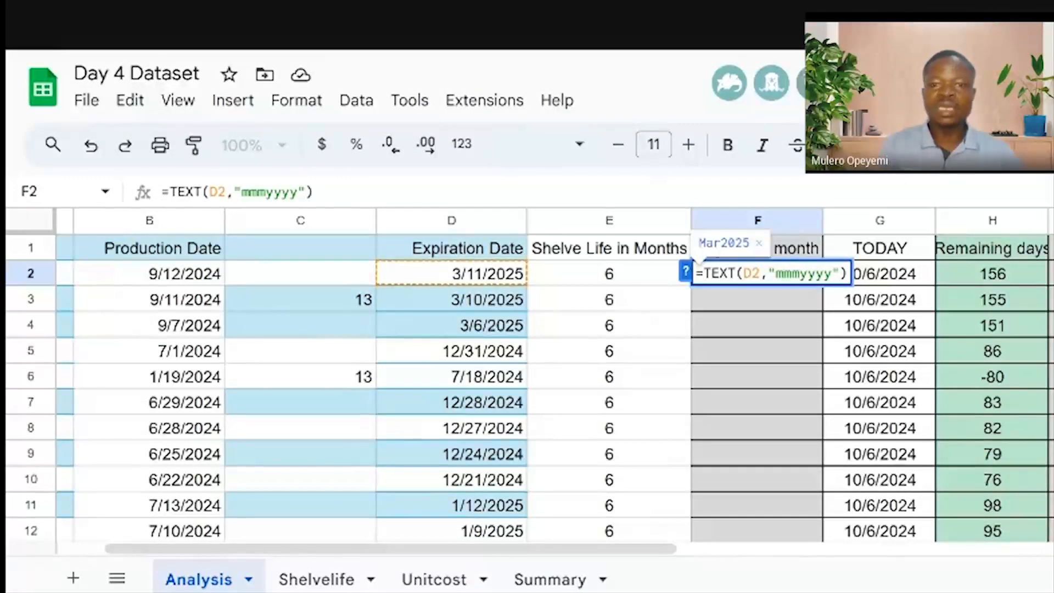
key("Return")
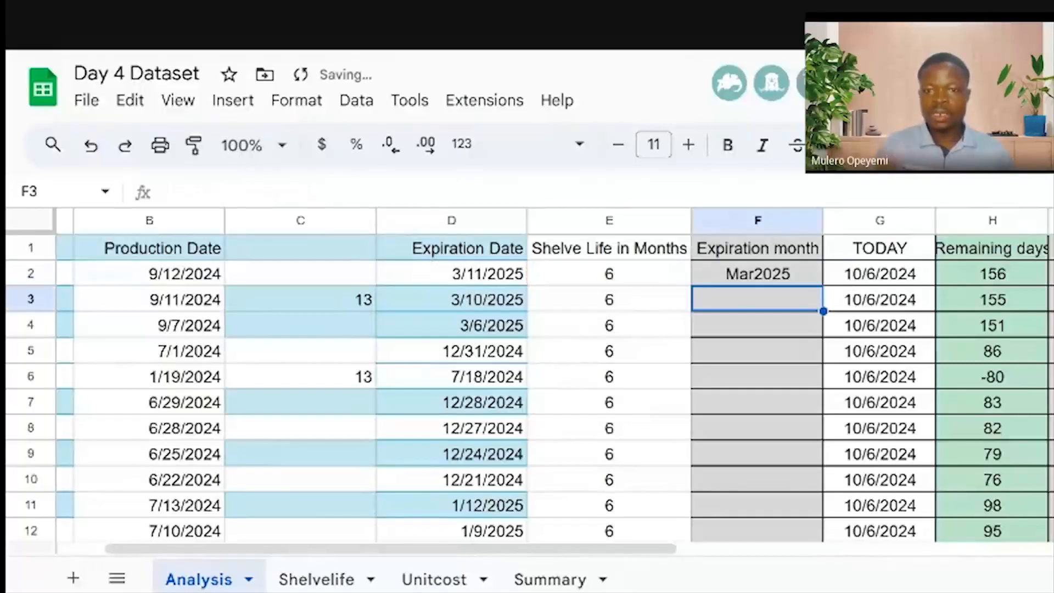
Fill the mmmyyyy formula down column F, giving values like Dec2024 and Jul2024
left_click(770, 274)
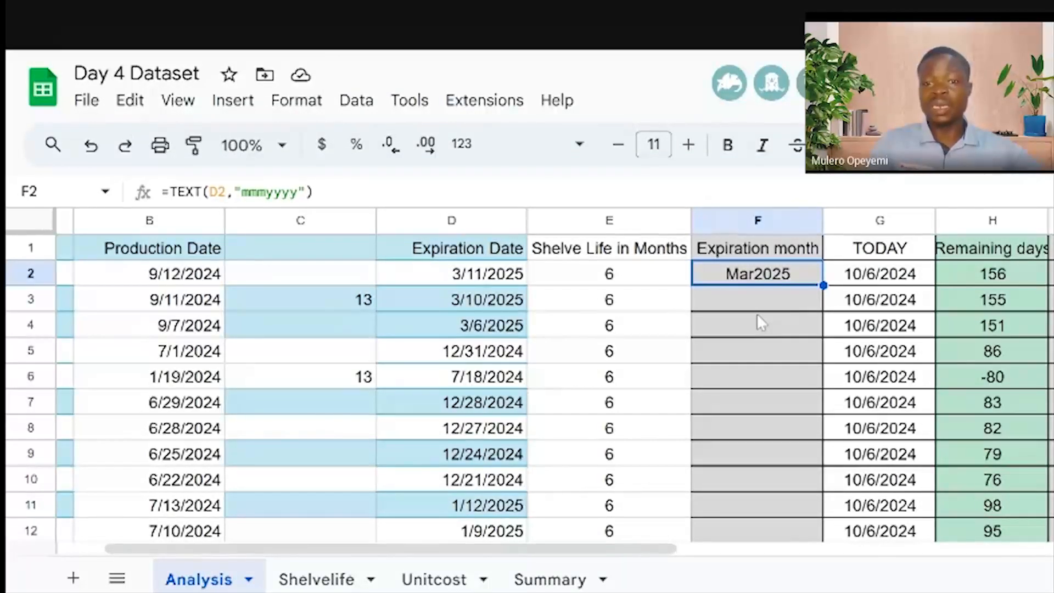
double_click(762, 278)
left_click(788, 318)
left_click(803, 278)
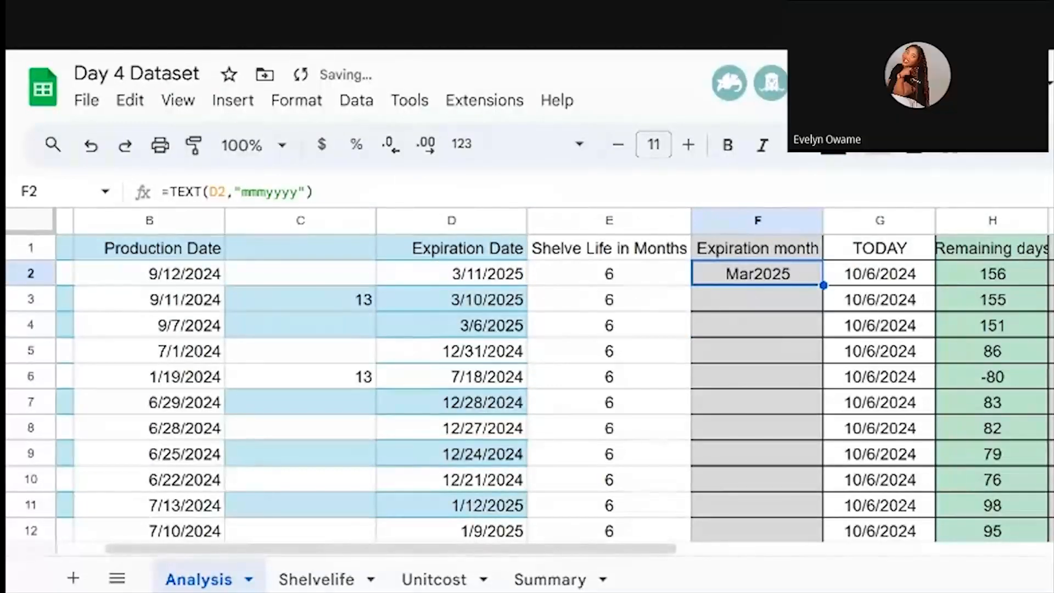
double_click(823, 285)
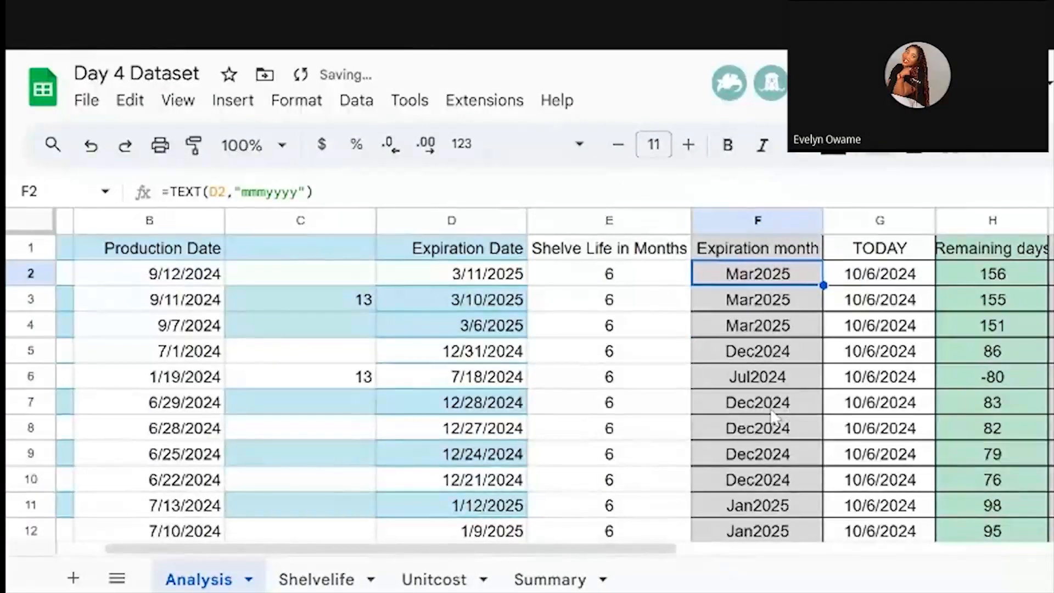
scroll(774, 417, "down", 5)
scroll(774, 417, "down", 20)
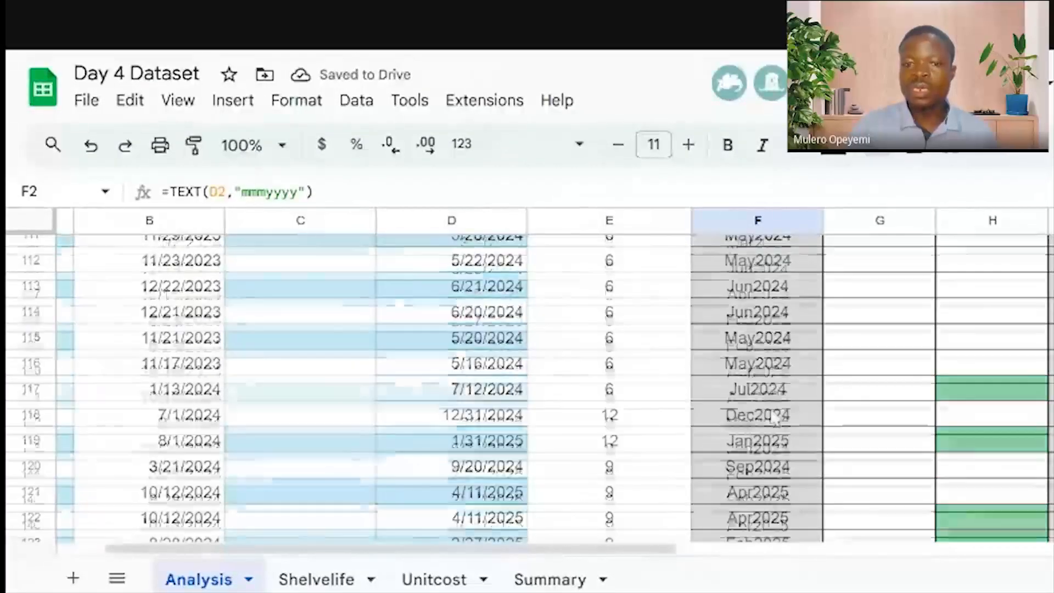
scroll(774, 418, "up", 13)
scroll(773, 418, "up", 10)
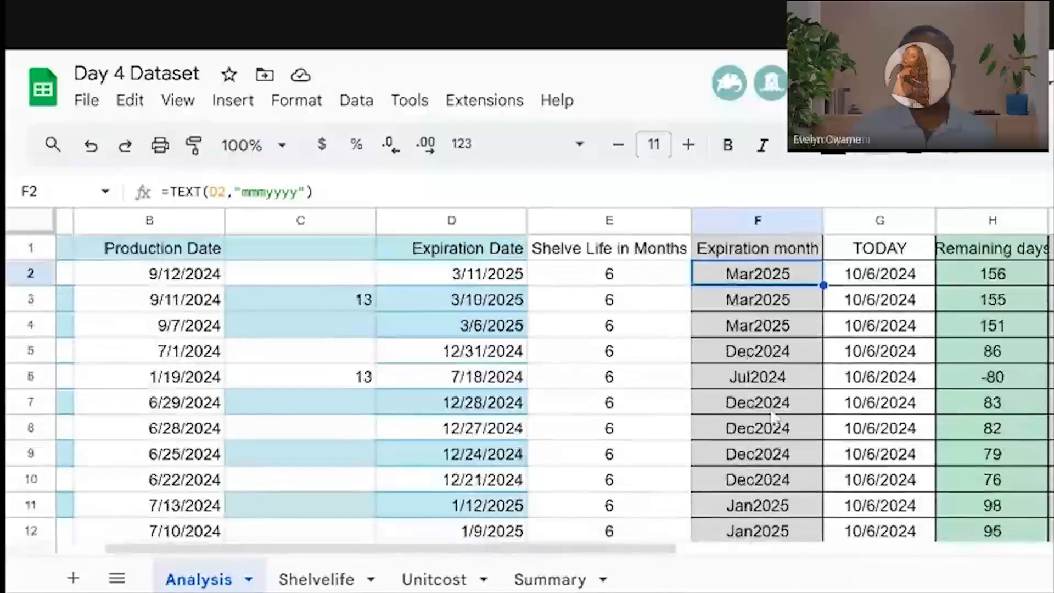
double_click(773, 277)
left_click_drag(800, 273, 833, 273)
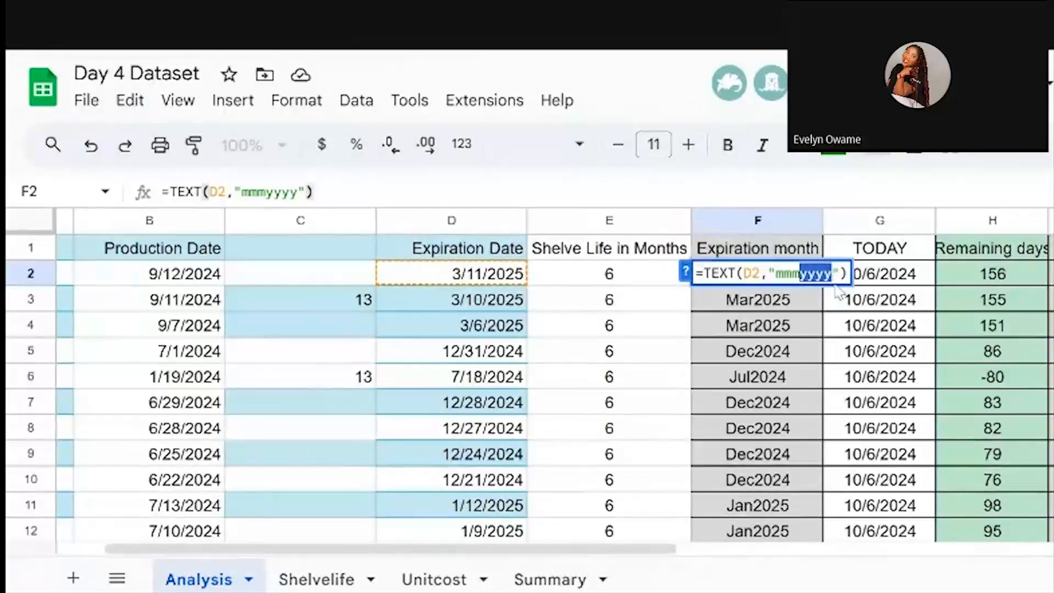
Change F2 to =TEXT(D2,"mmm") and fill it down to F108, showing Mar, Dec, Jan
key("BackSpace")
key("Return")
left_click(792, 269)
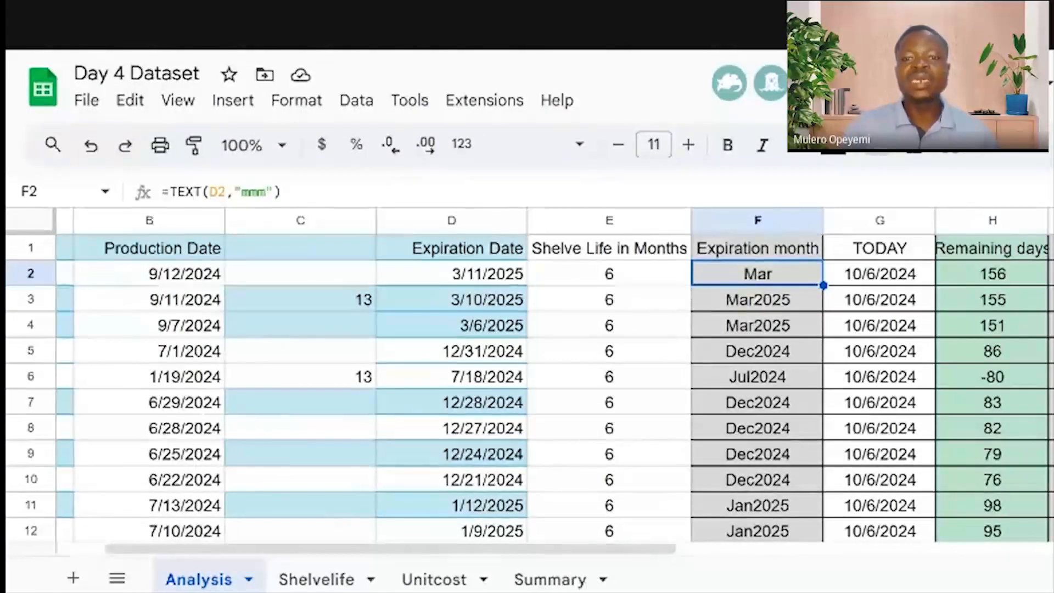
scroll(527, 384, "down", 5)
left_click_drag(795, 540, 780, 529)
scroll(736, 425, "up", 6)
scroll(733, 424, "up", 15)
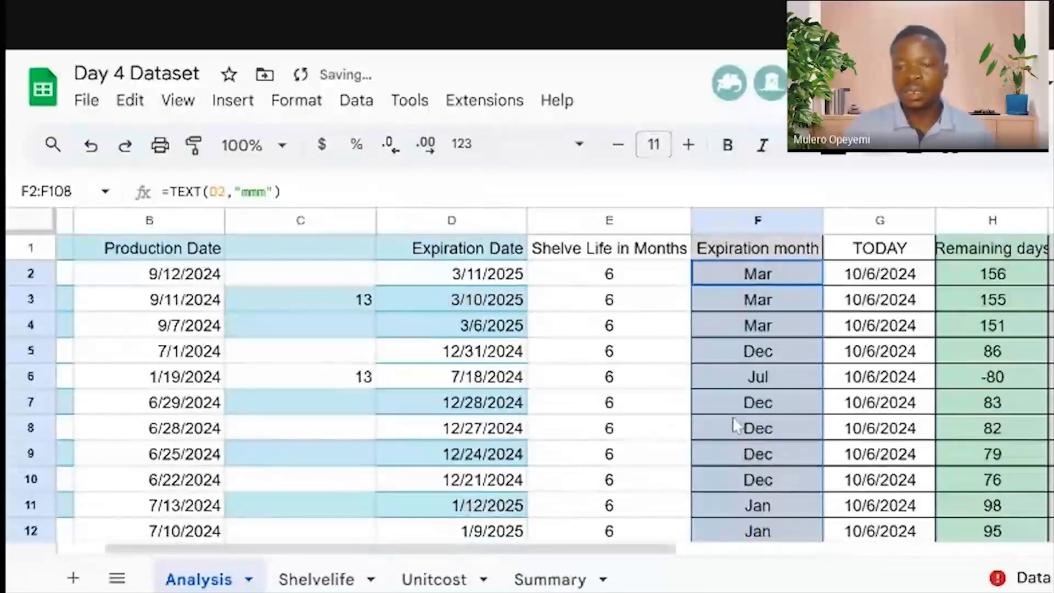
Glance at the Summary sheet, then return to the Analysis sheet
left_click(549, 579)
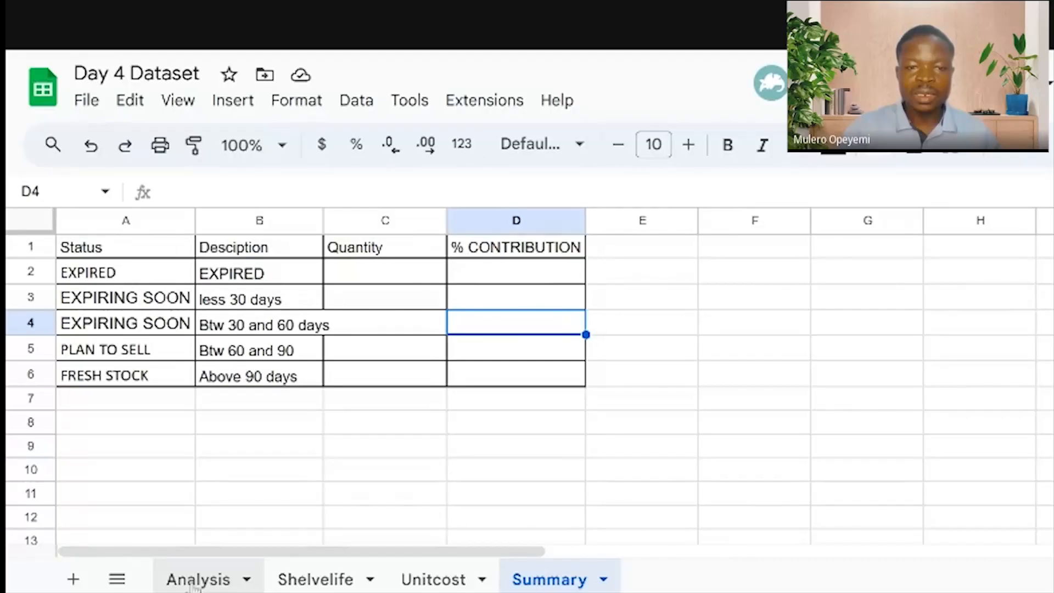
left_click(198, 579)
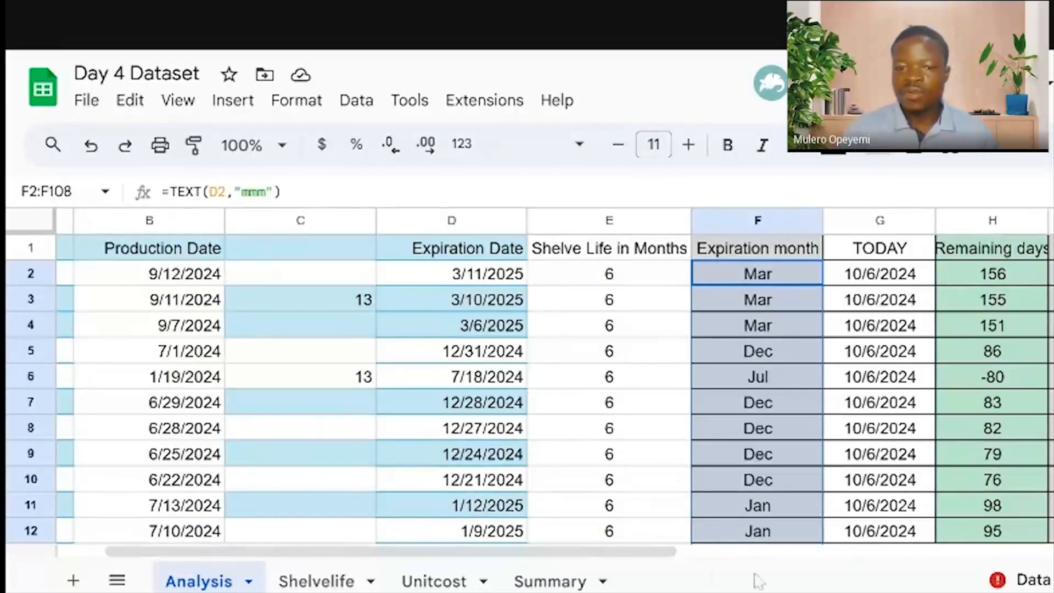
left_click_drag(596, 557, 680, 555)
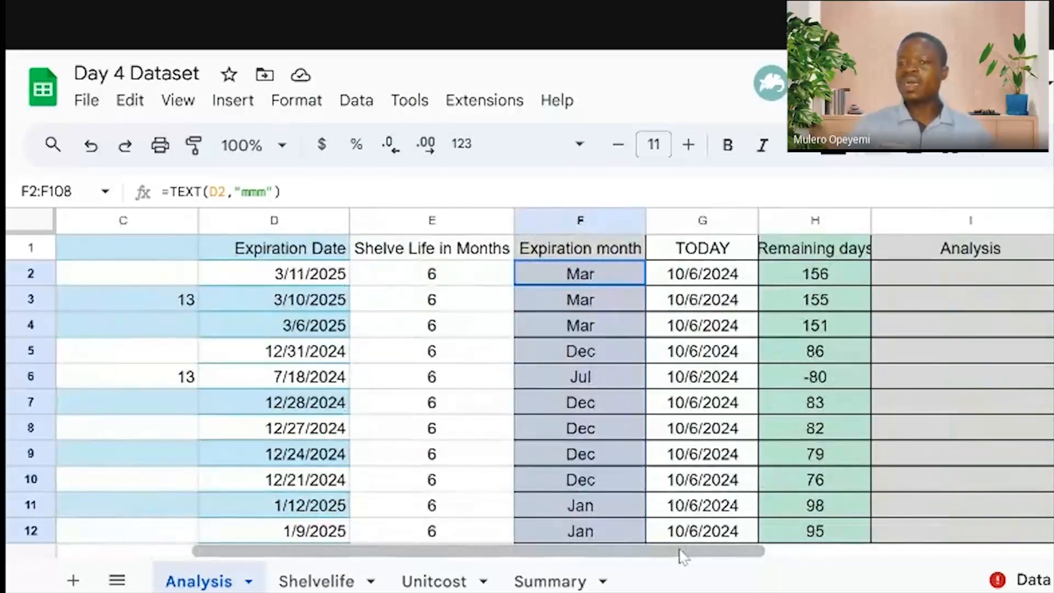